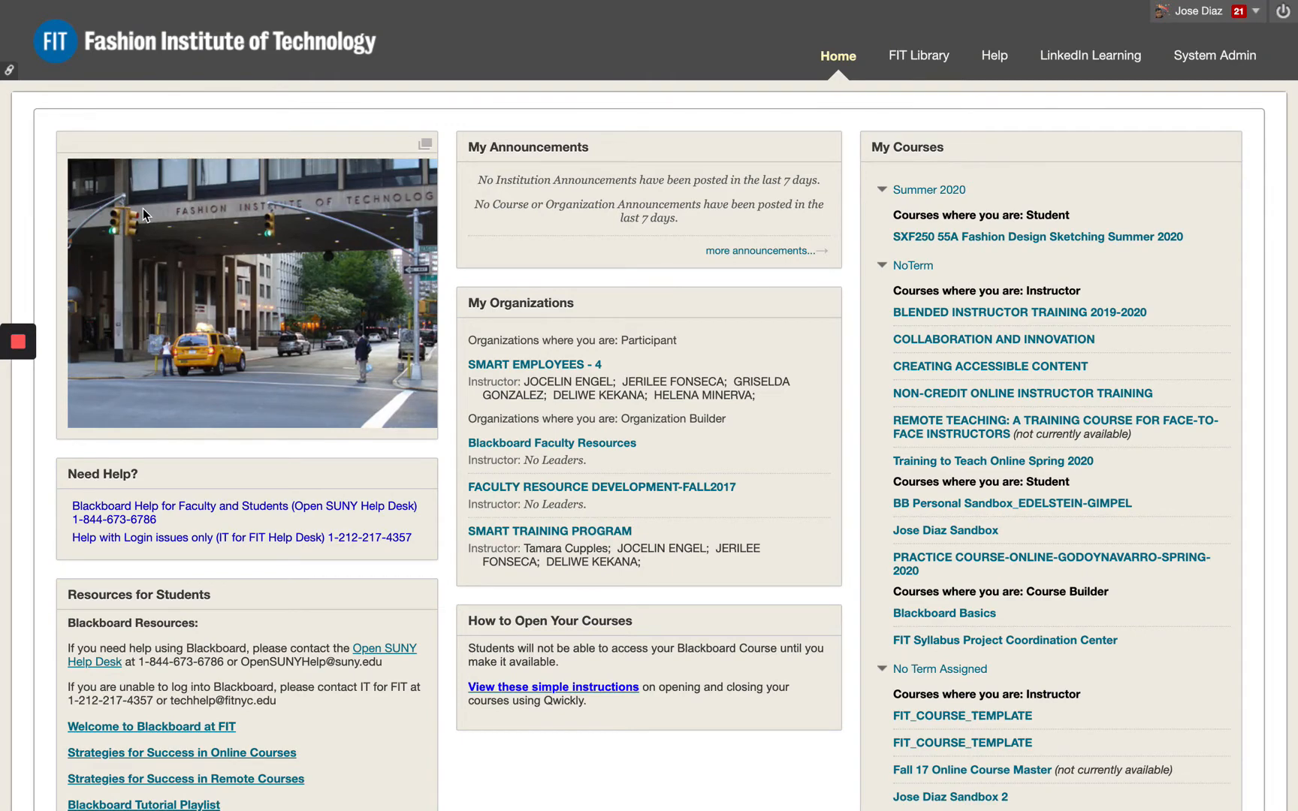
Open the second sandbox course listed under No Term Assigned and go to its Content area
scroll(748, 418, down, 2)
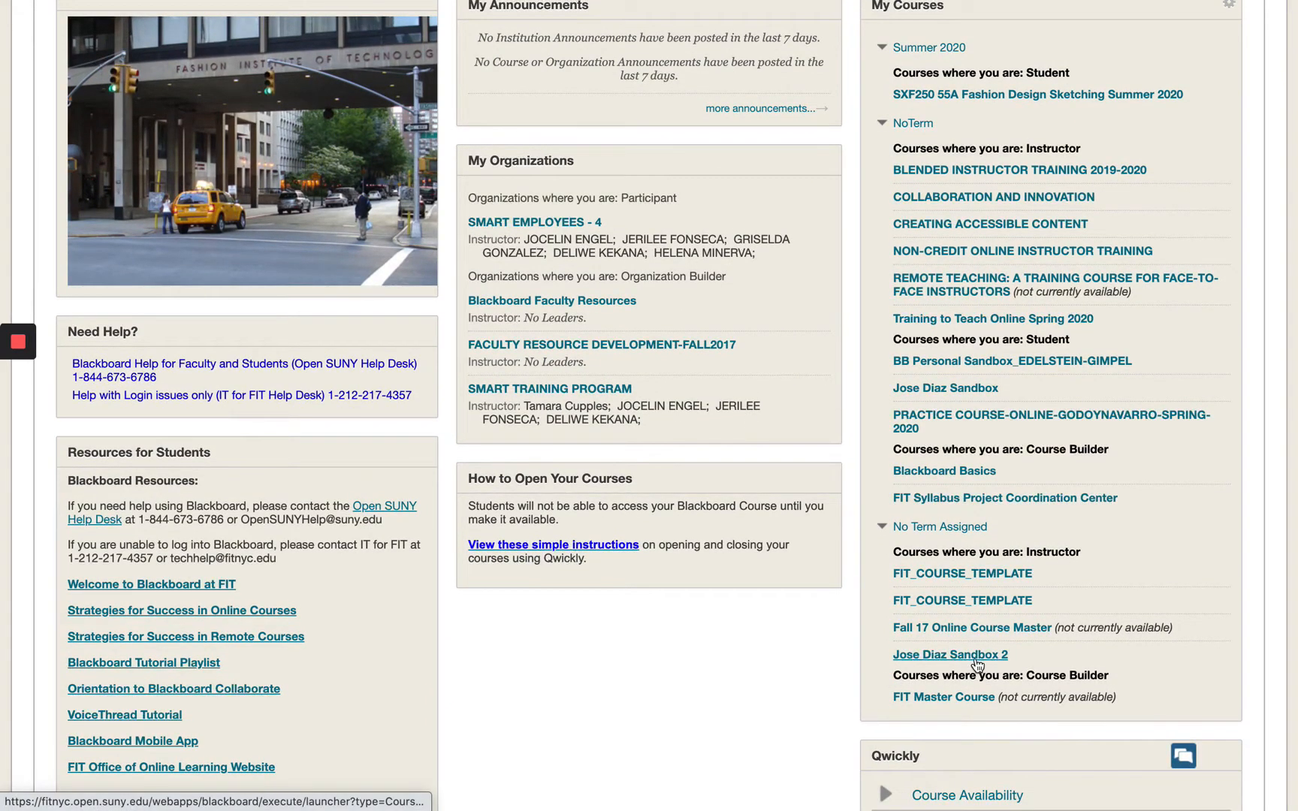
click(977, 657)
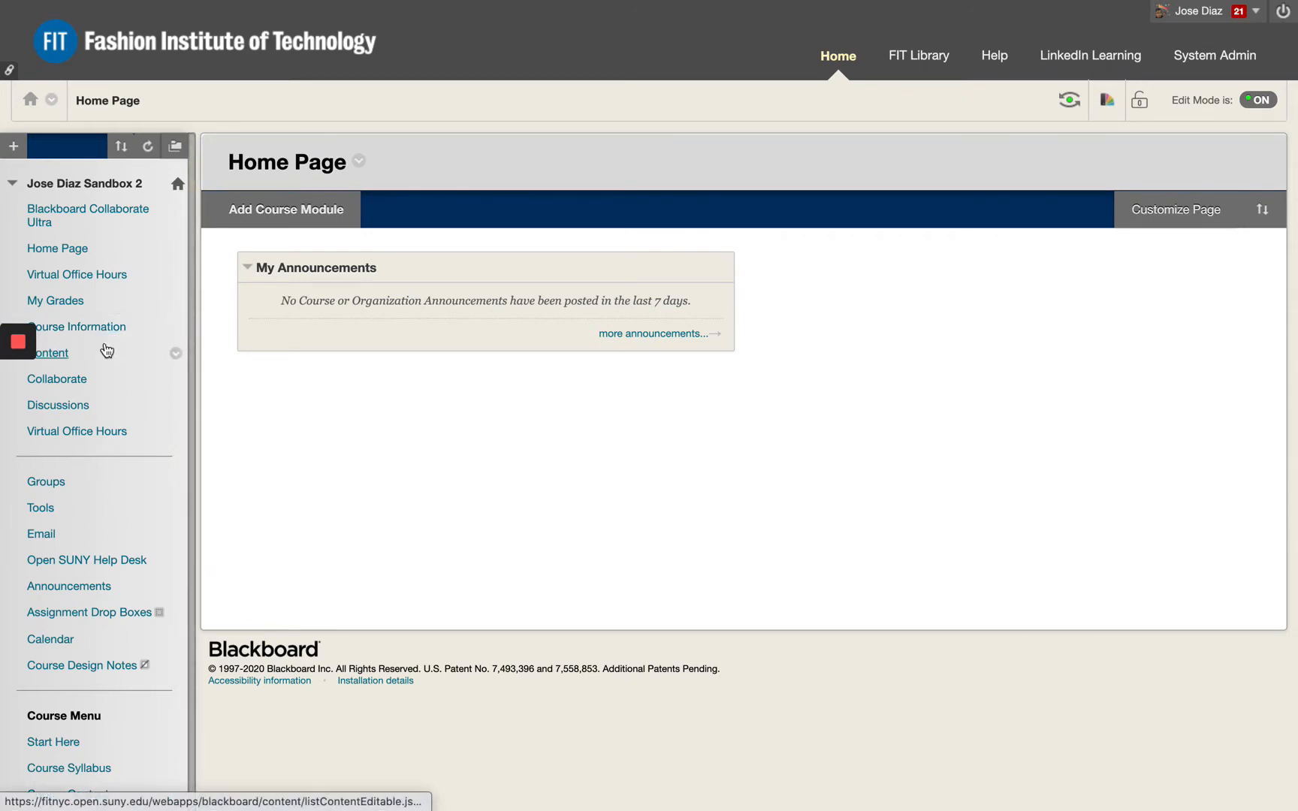
click(66, 356)
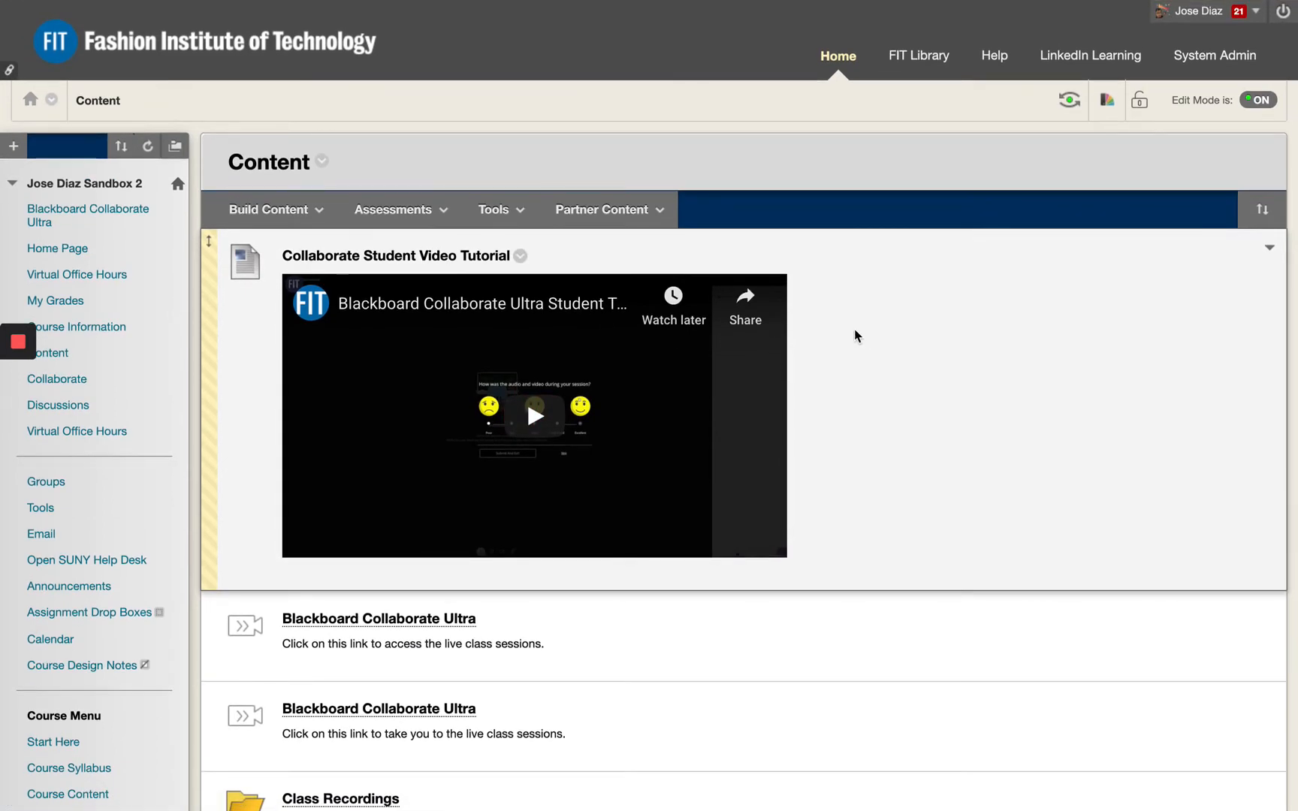
Start building a new VoiceThread Content item in the course's Content area
click(317, 217)
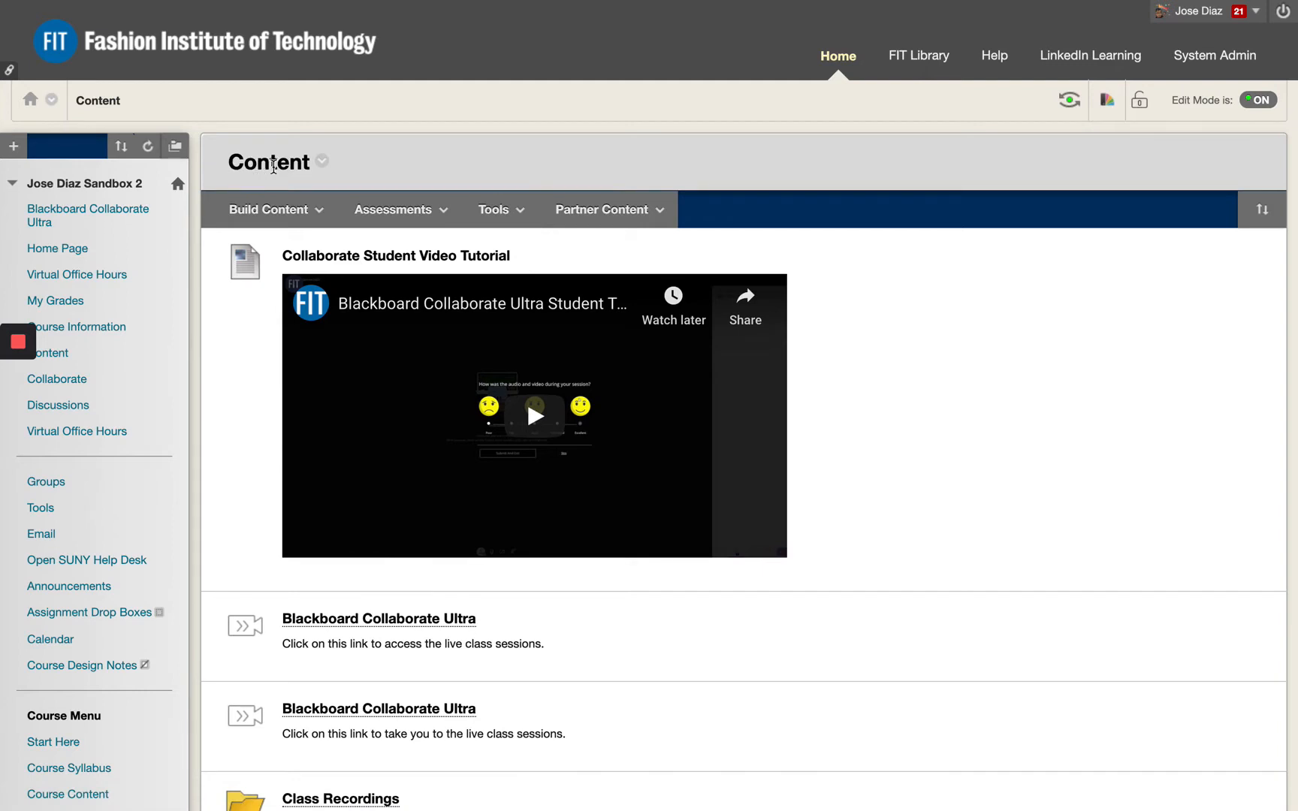
click(265, 210)
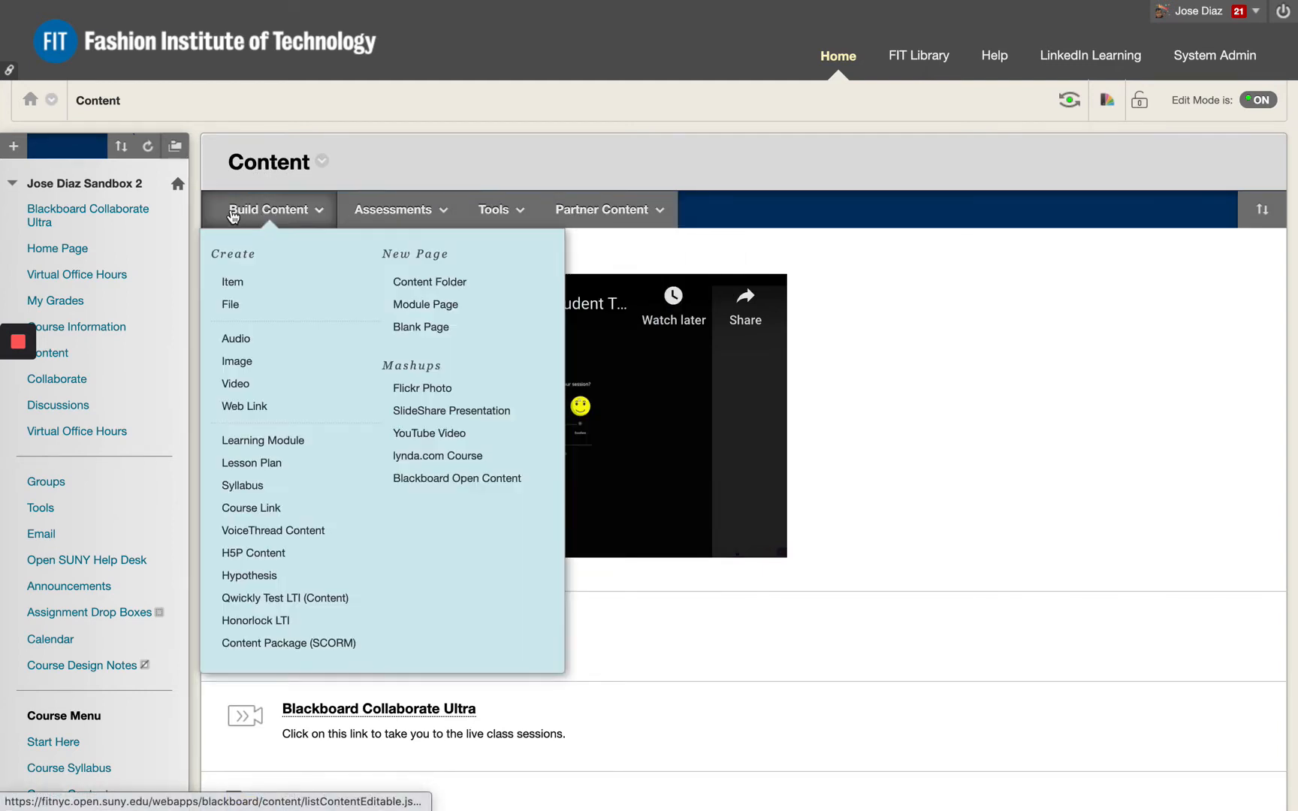
mouse_move(634, 213)
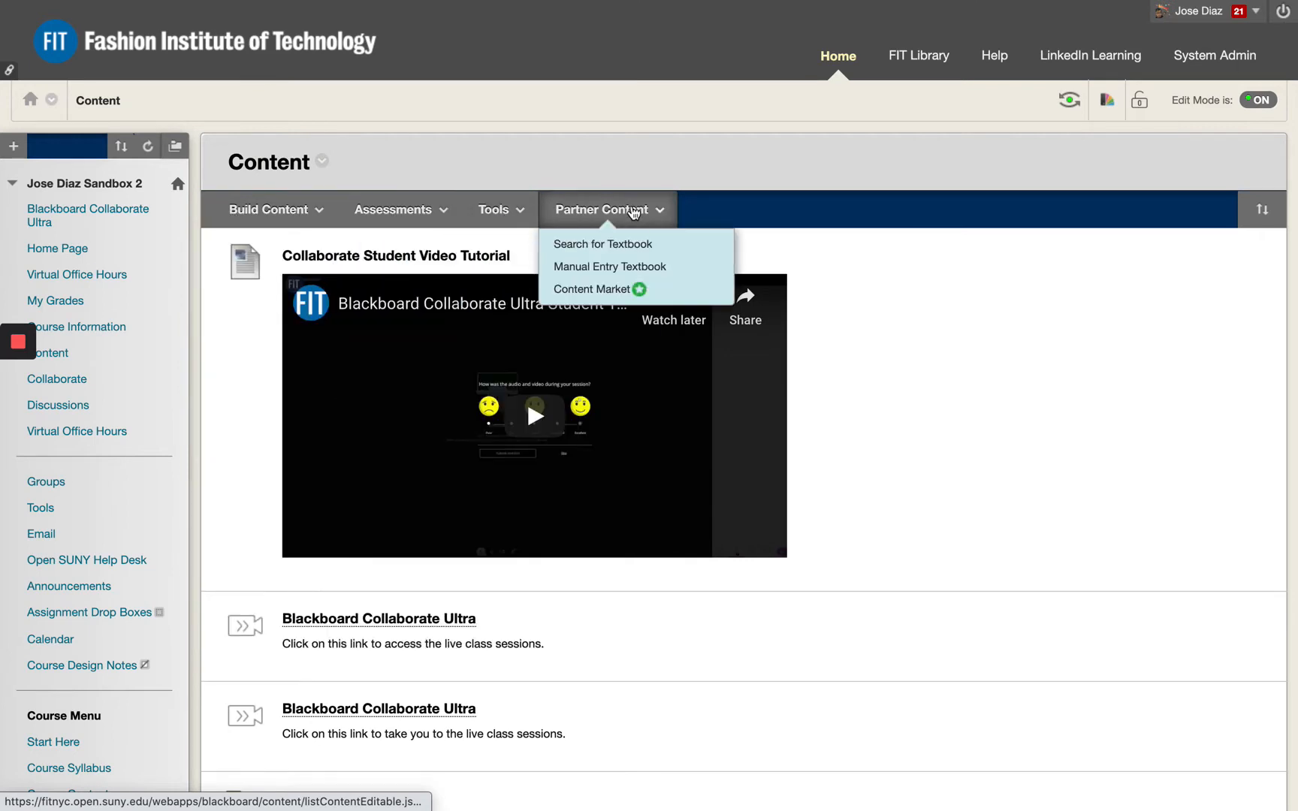
mouse_move(277, 215)
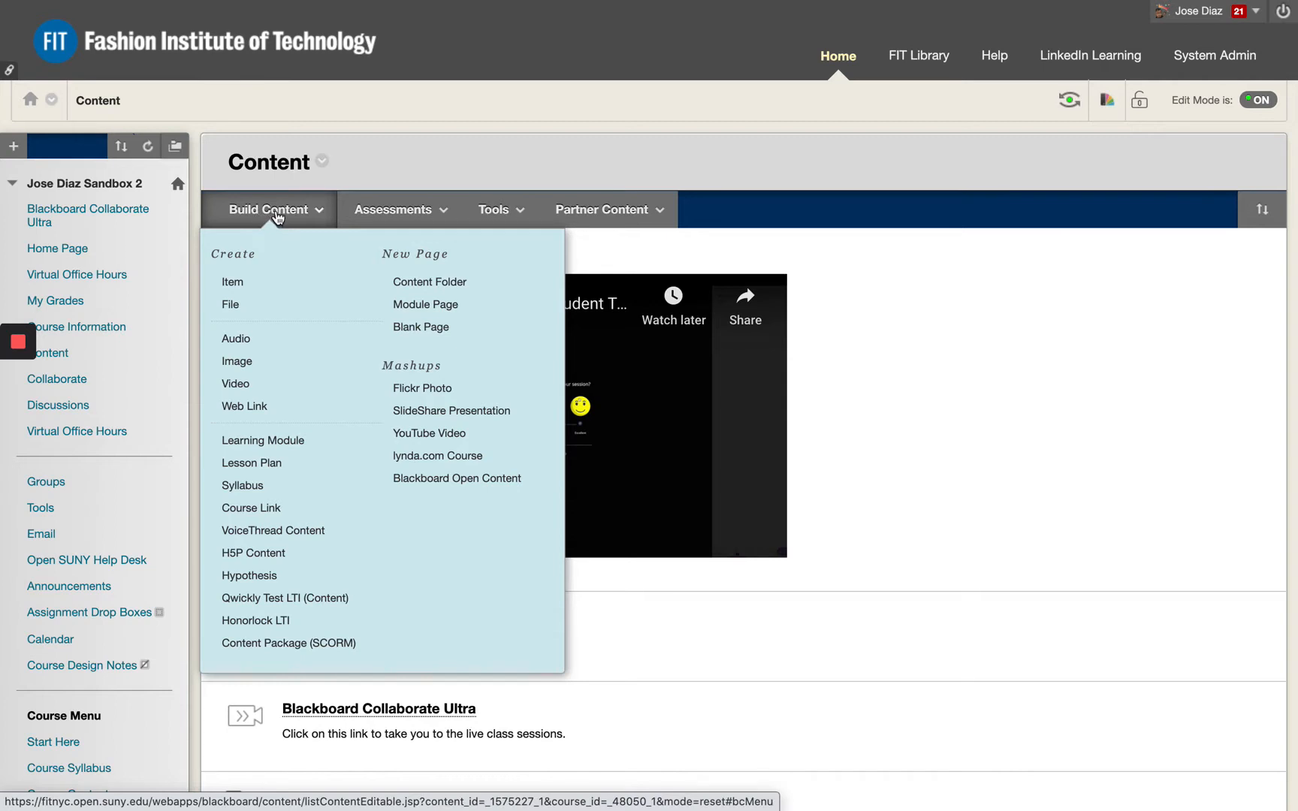
click(297, 530)
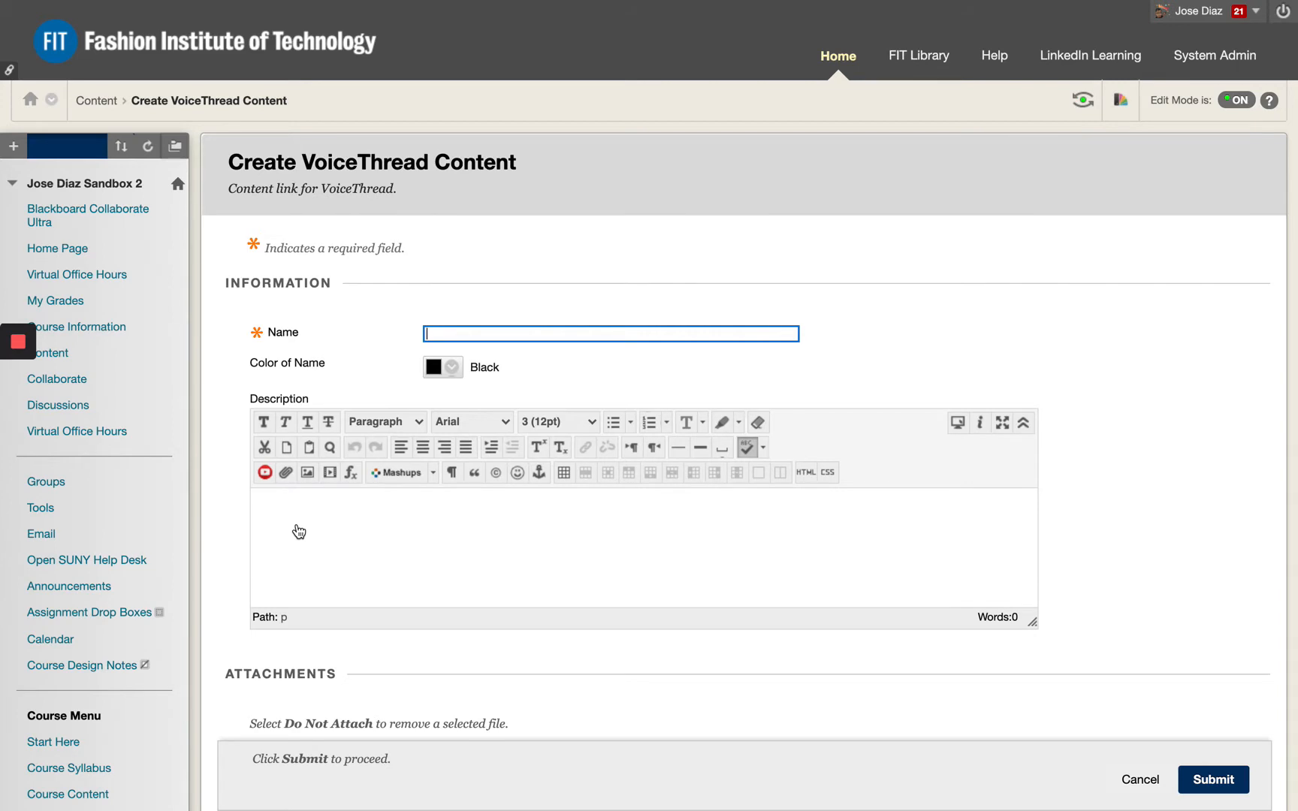
Name the VoiceThread item "Discussion #1" and enter the description "Create your post and reply to another student."
text(Disc)
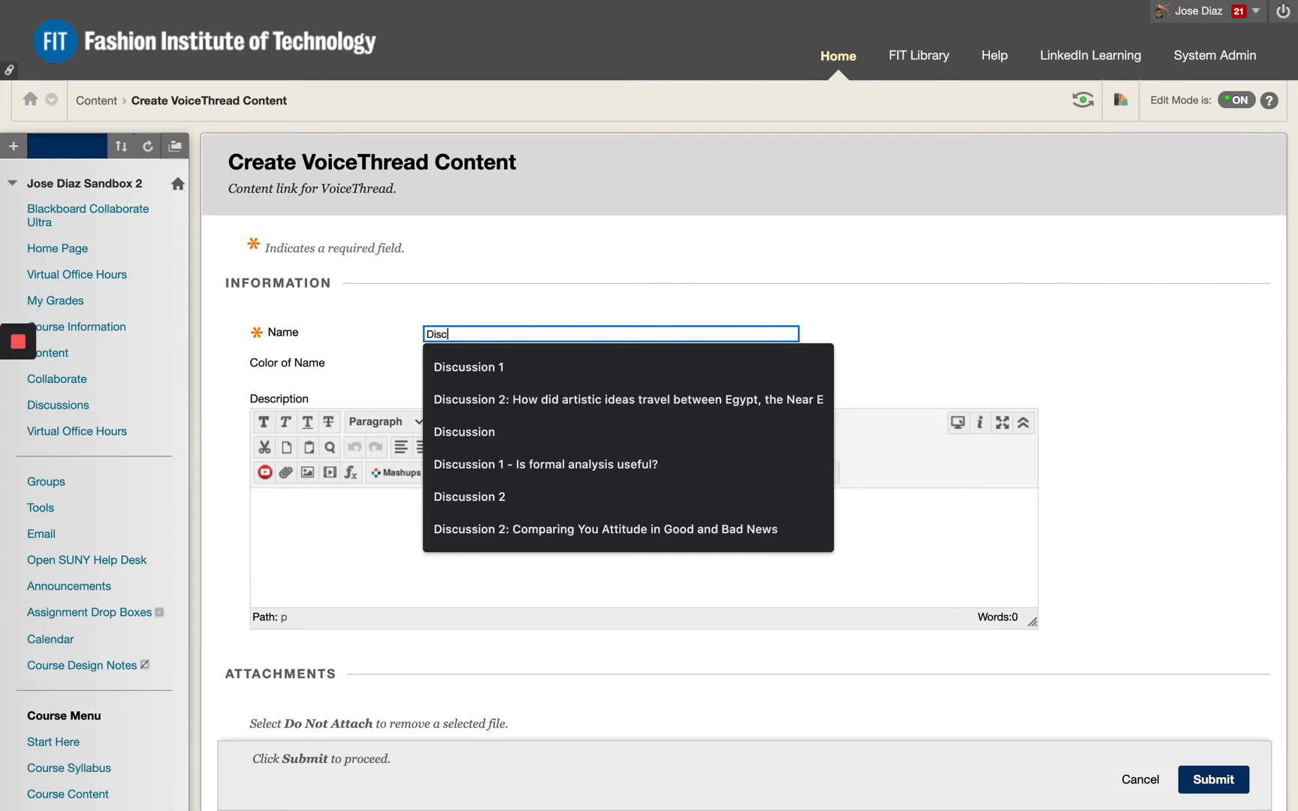
text(ussion #1)
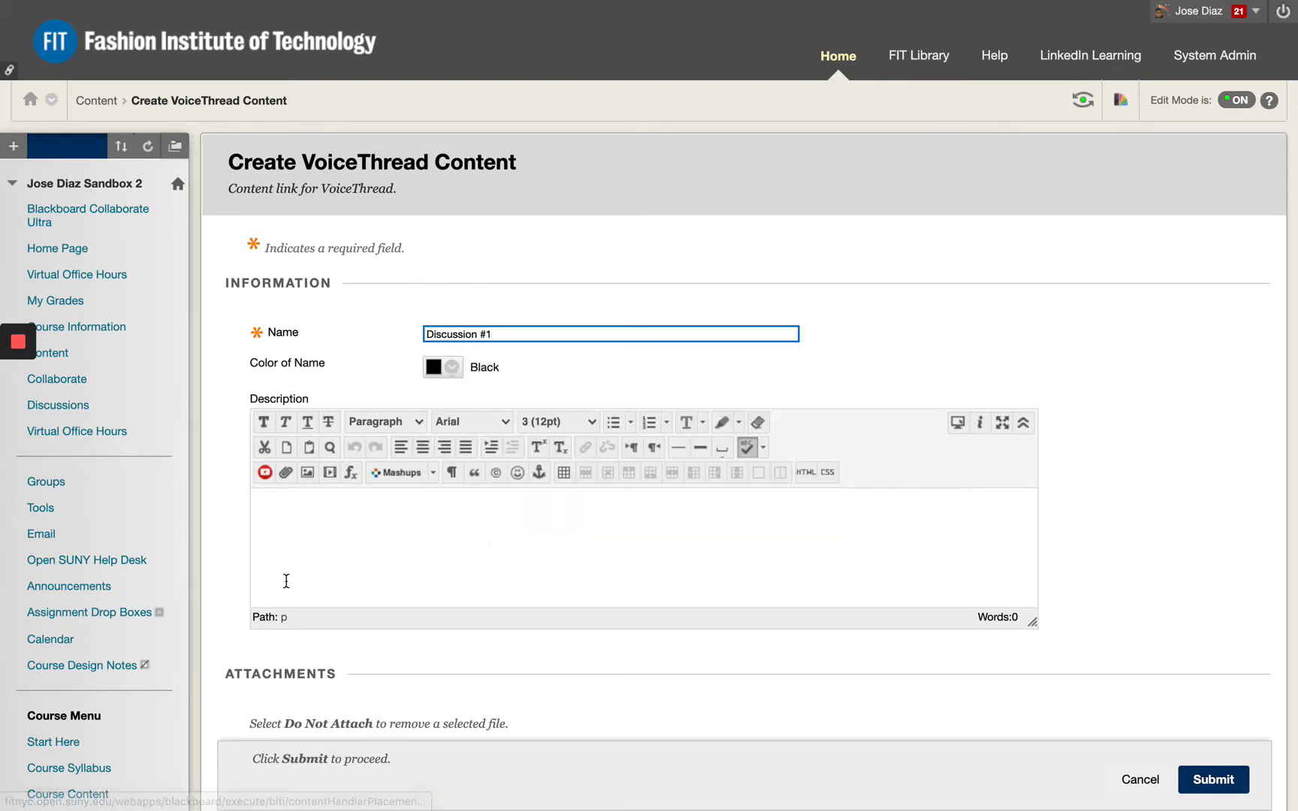
click(328, 509)
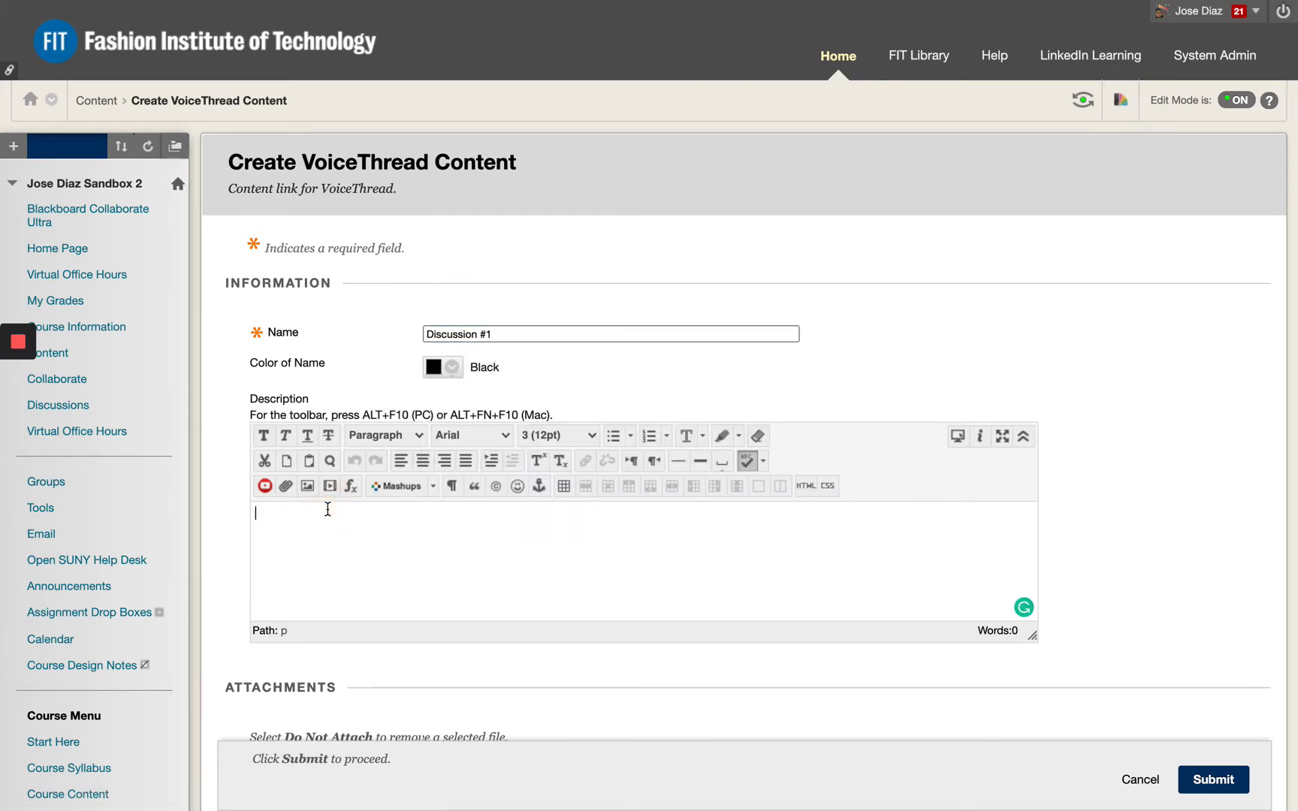
scroll(327, 508, down, 2)
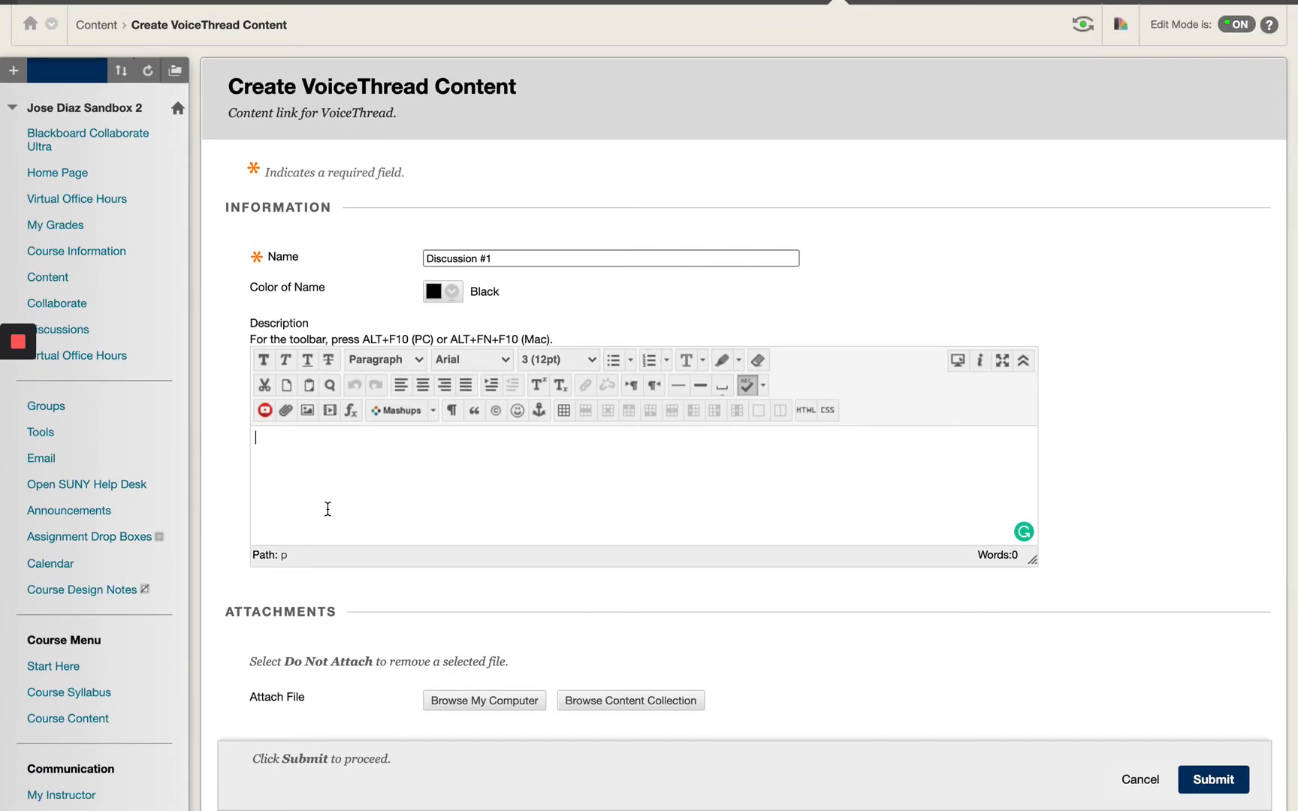
text(Create your post and reply to a)
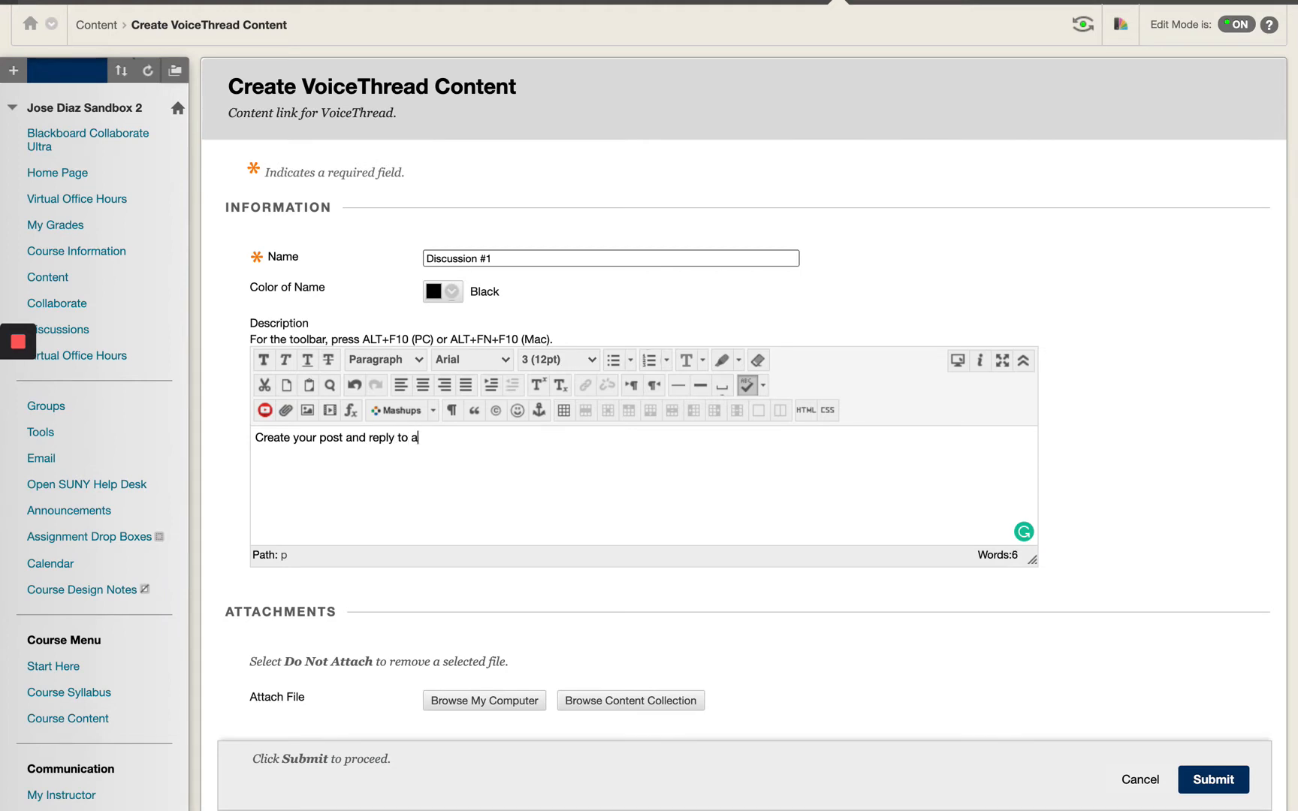
text(nother student.)
Enable evaluation for the VoiceThread item and set its points possible to 100
scroll(727, 620, down, 3)
scroll(726, 622, down, 3)
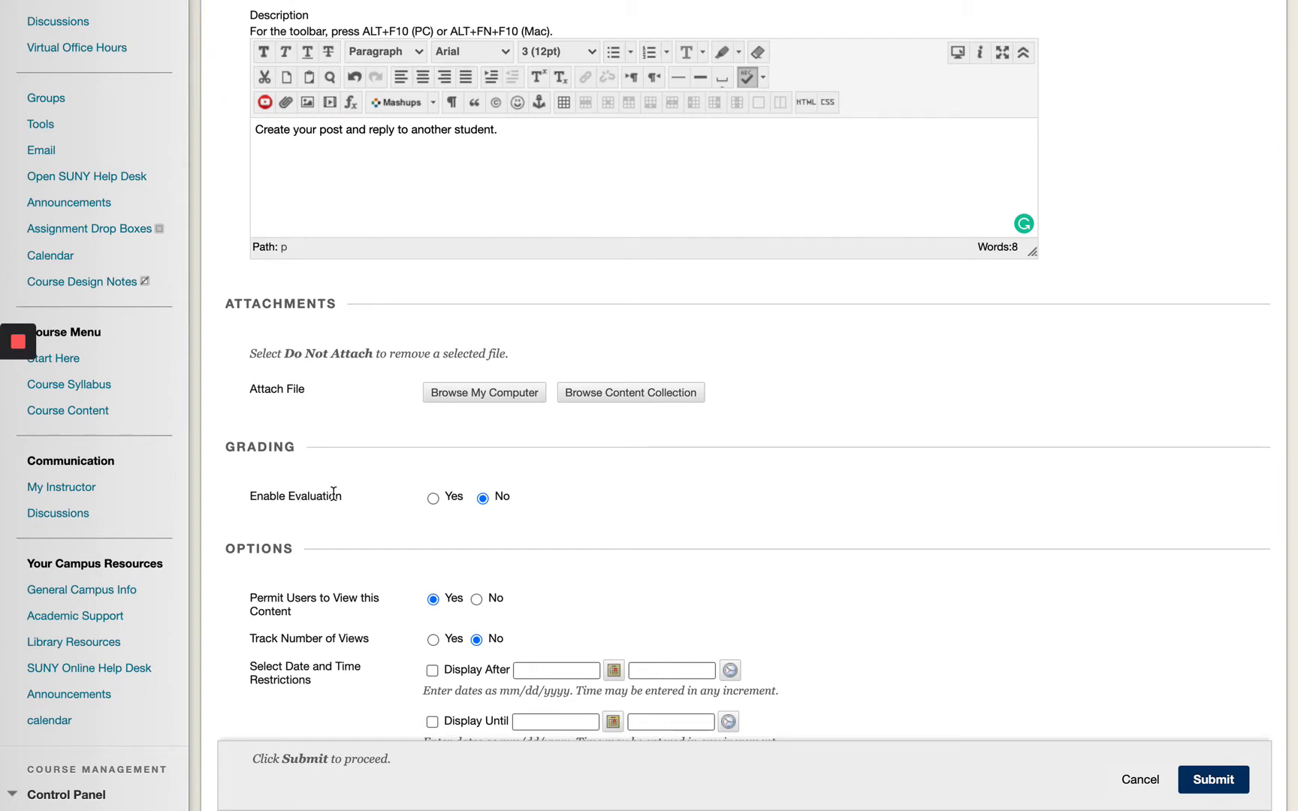
click(434, 498)
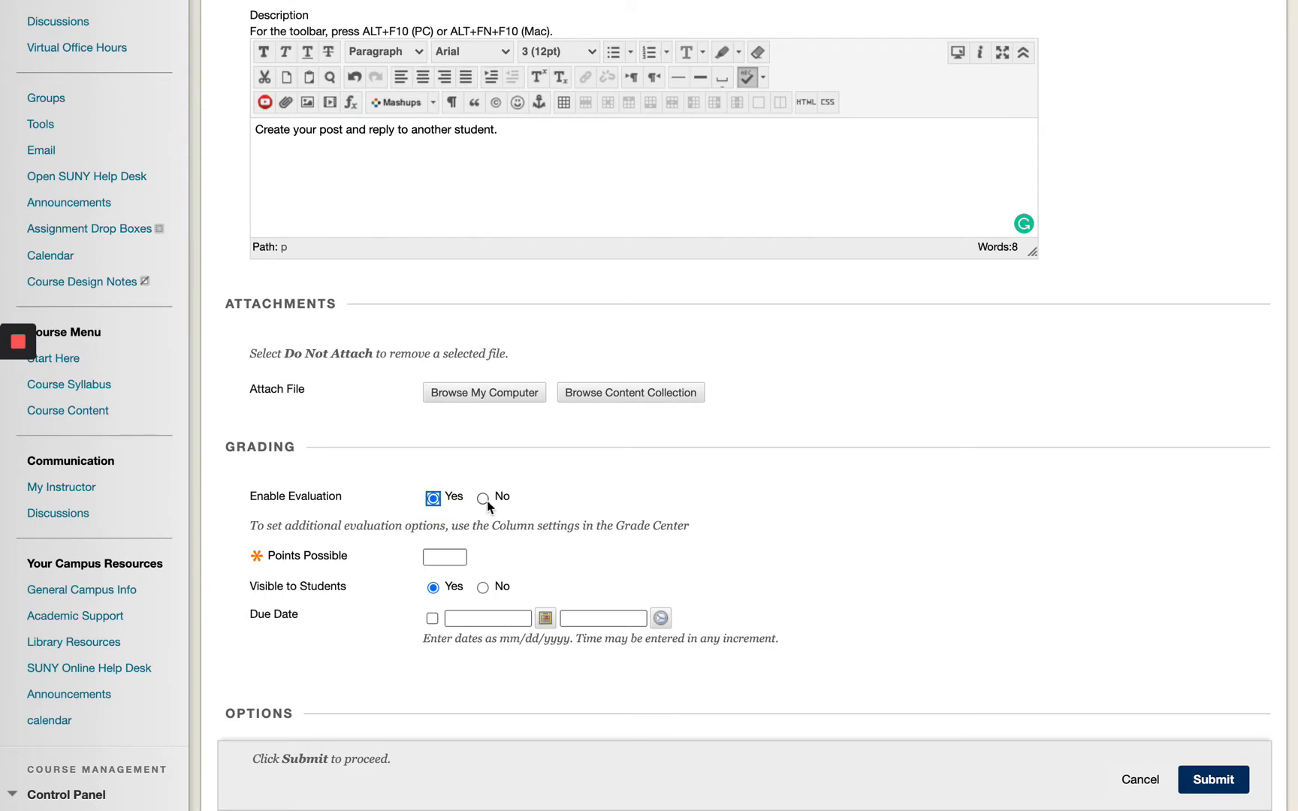
scroll(488, 500, down, 1)
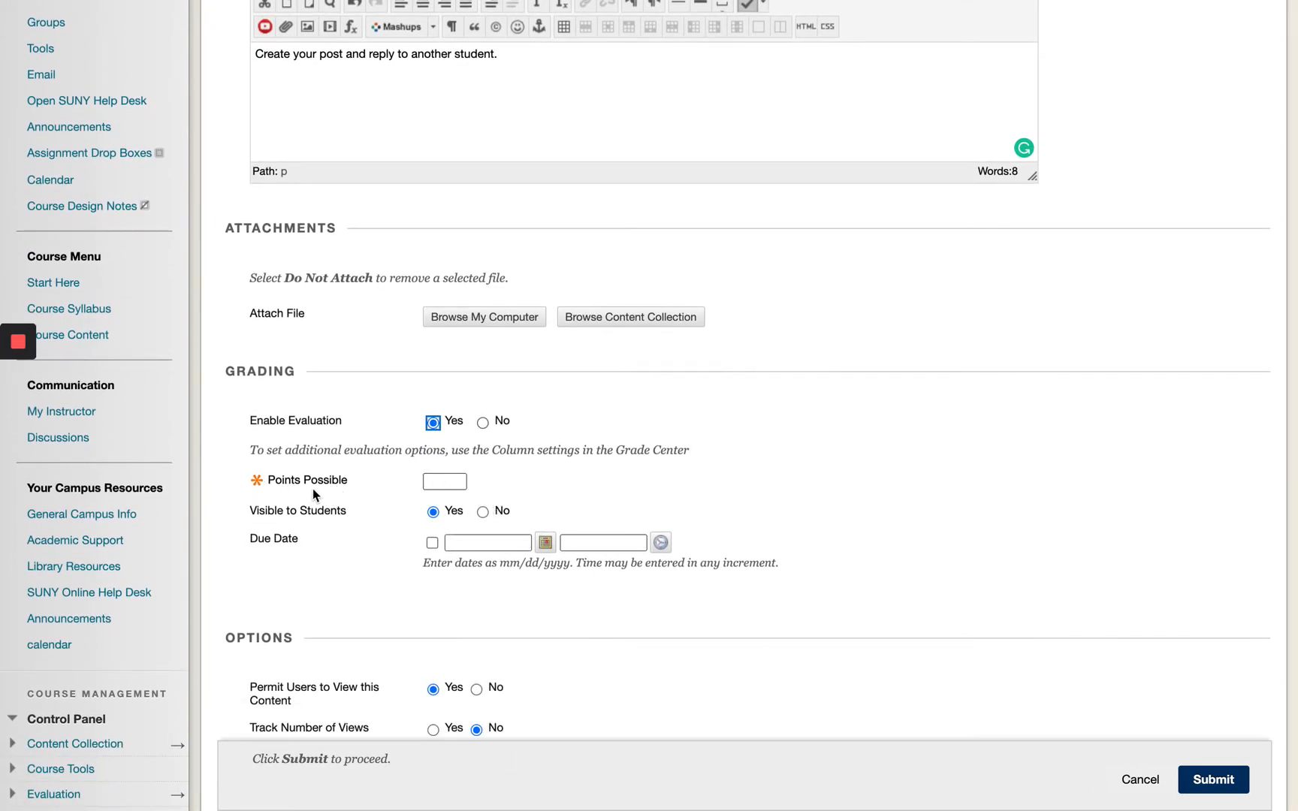
click(457, 479)
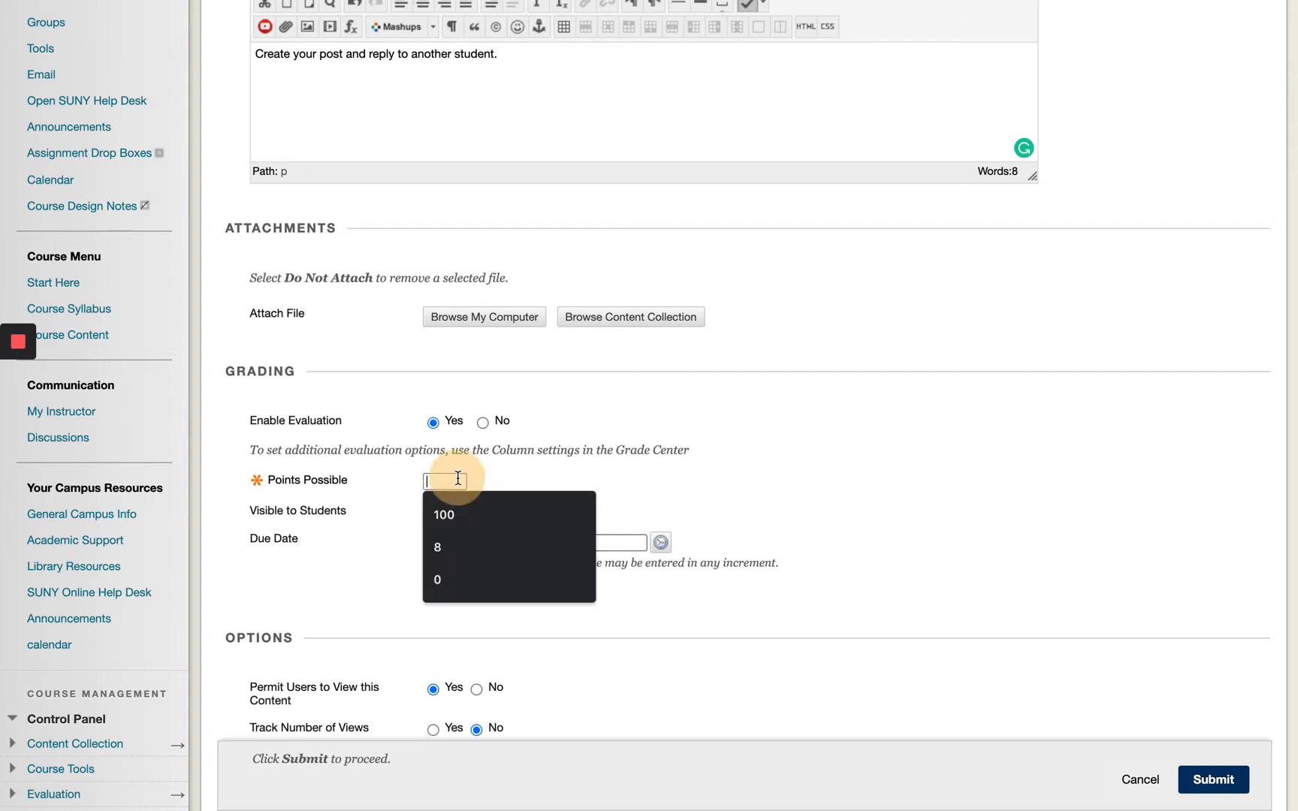
click(453, 510)
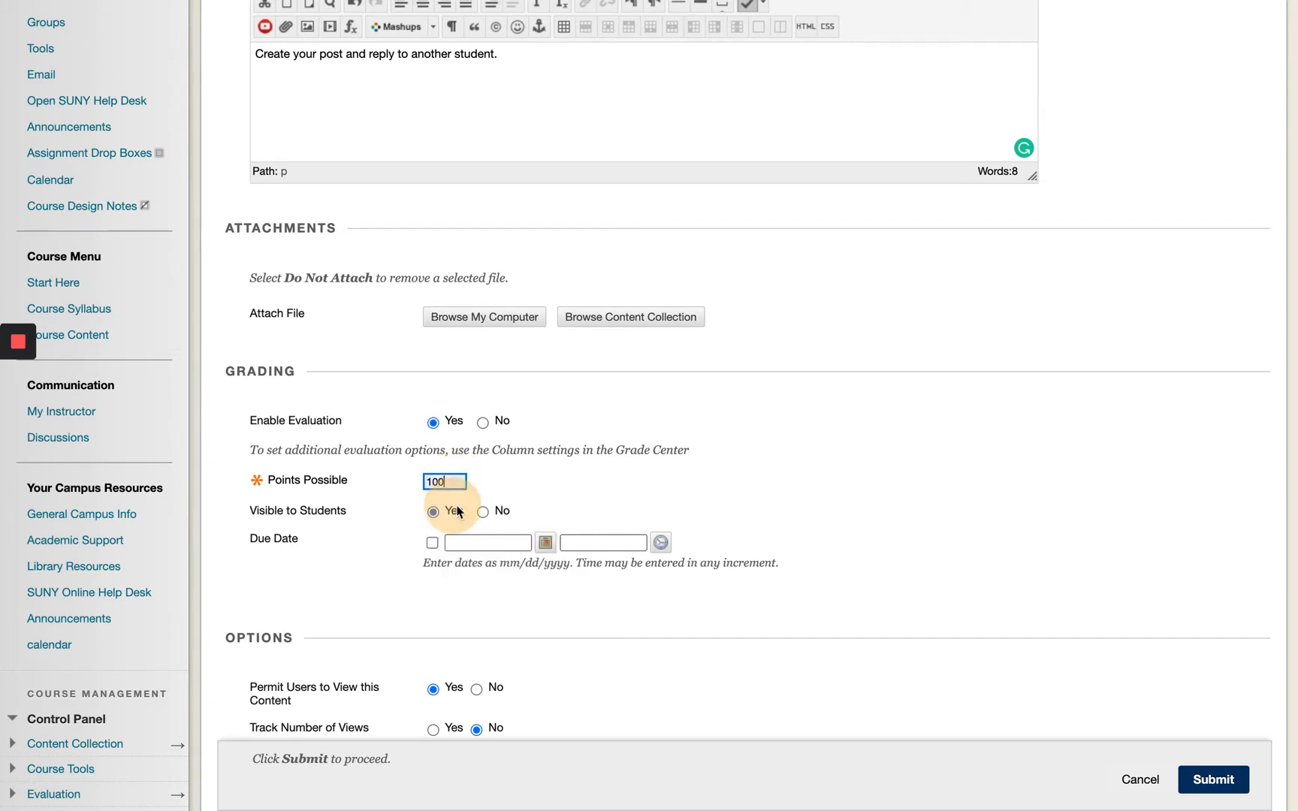
Enable tracking of the number of views and submit the VoiceThread item
scroll(577, 474, down, 2)
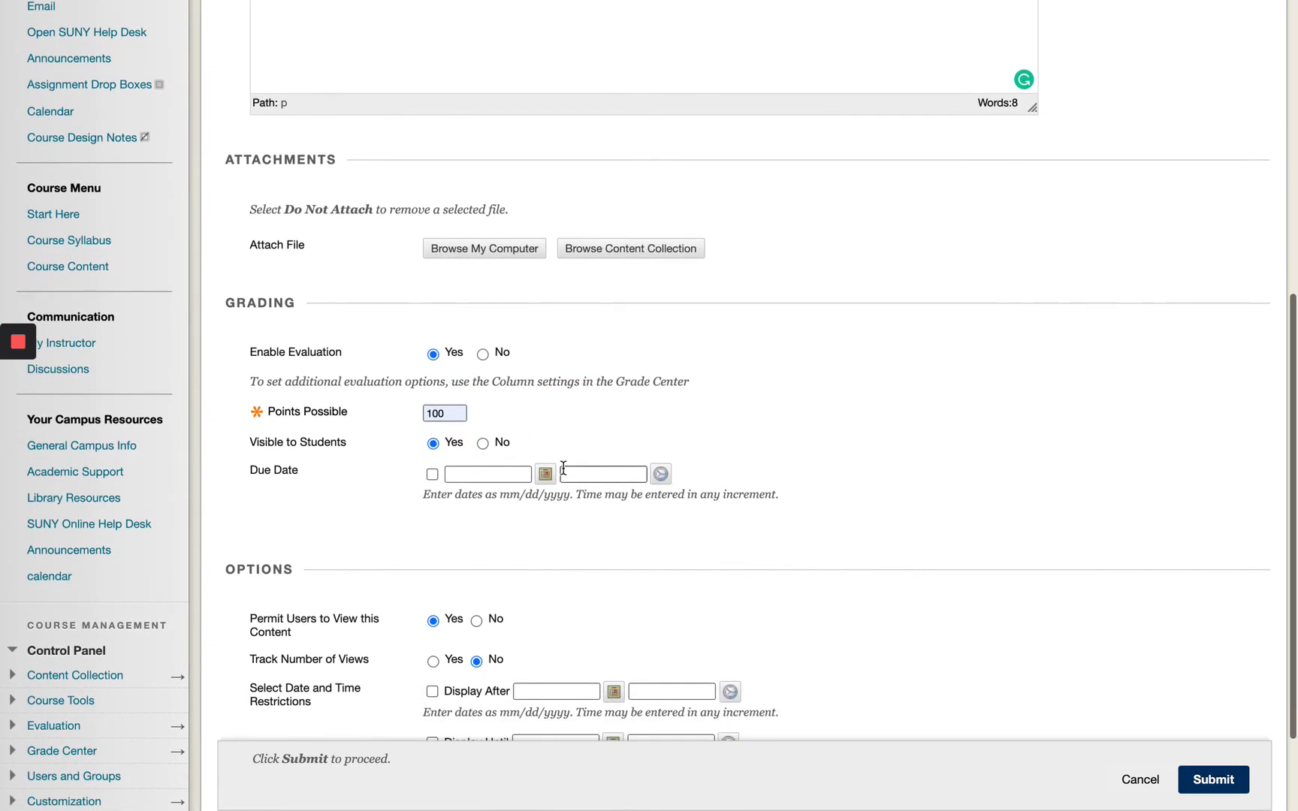
scroll(432, 453, down, 2)
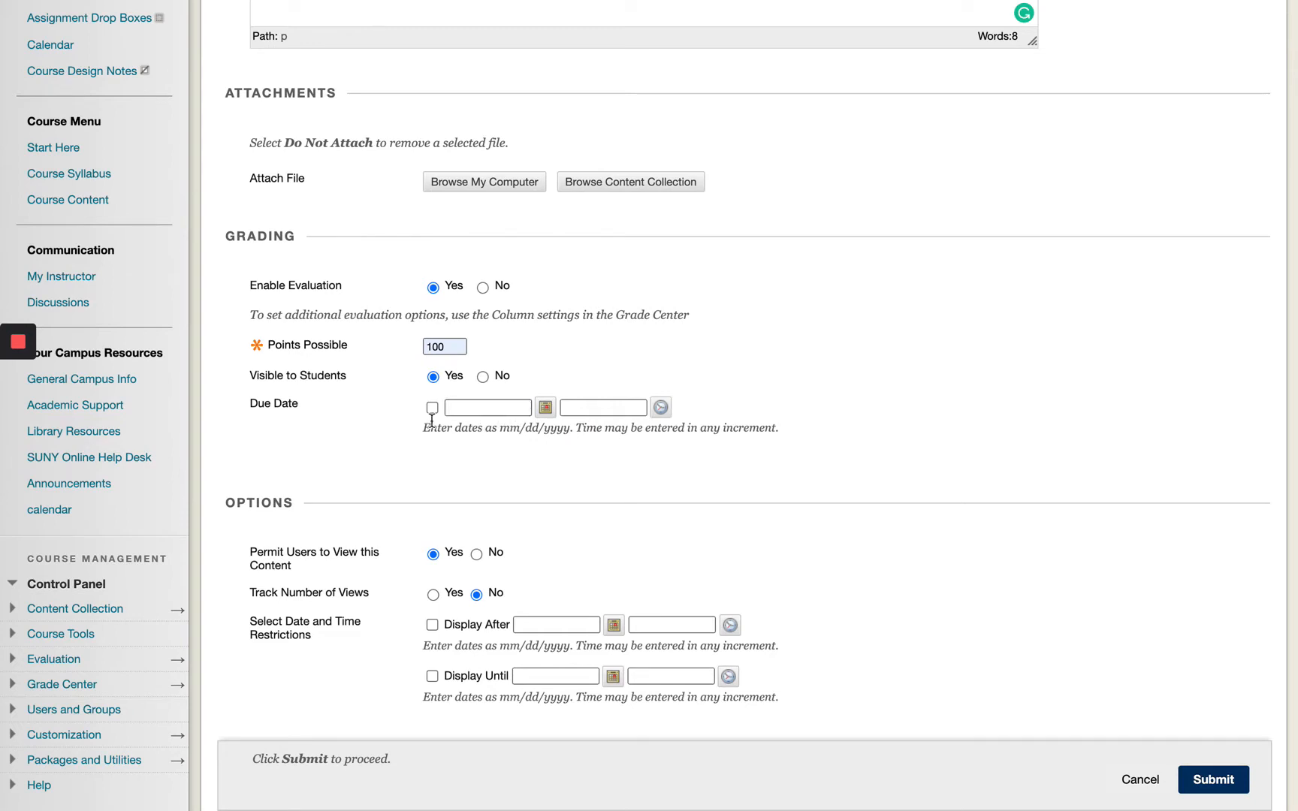
scroll(406, 421, down, 1)
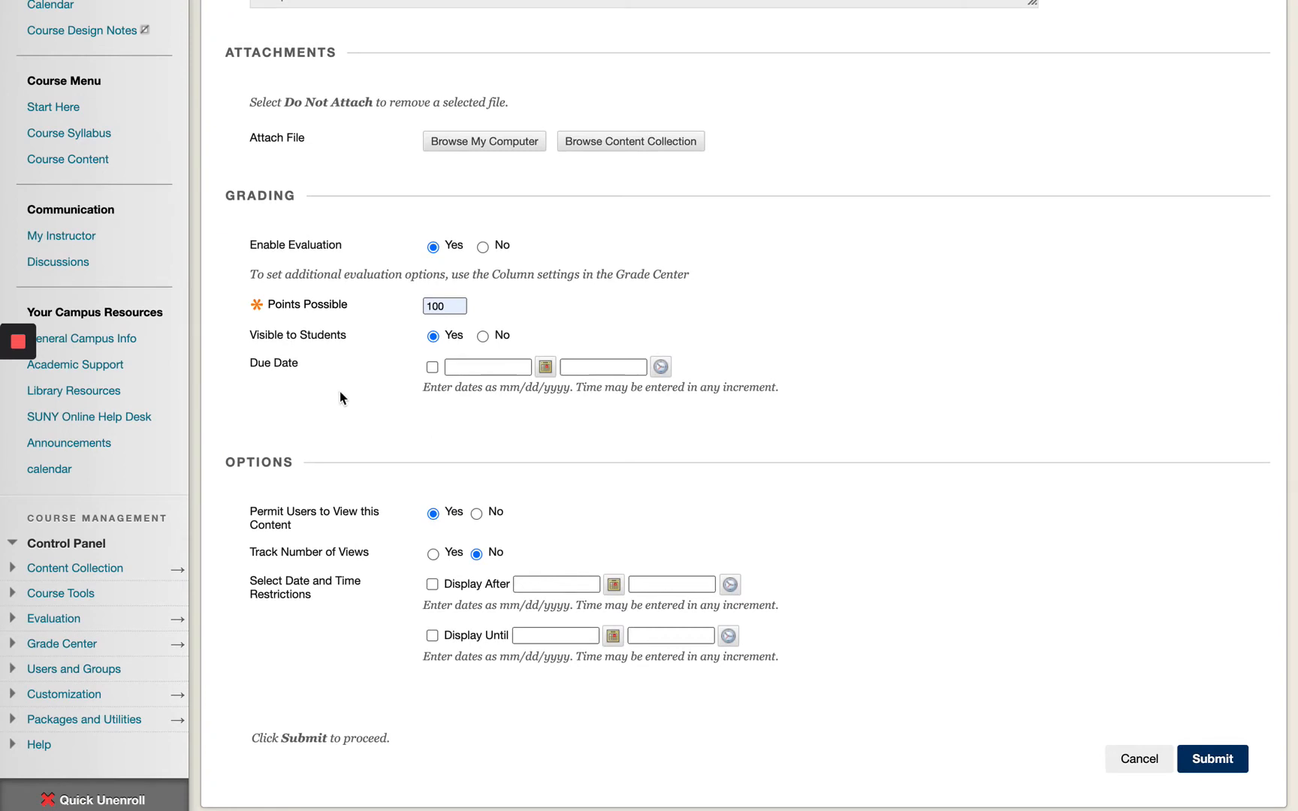
scroll(795, 394, down, 1)
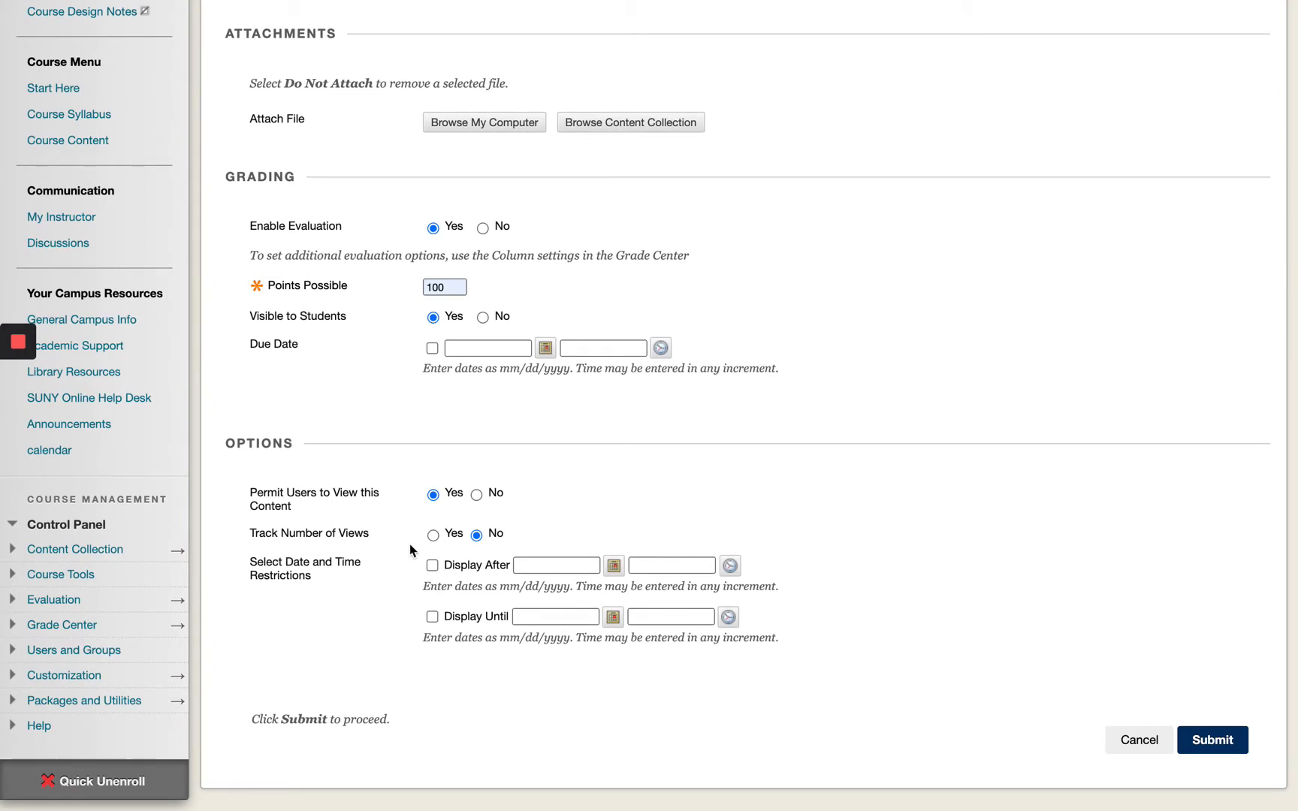
click(434, 535)
scroll(821, 583, up, 2)
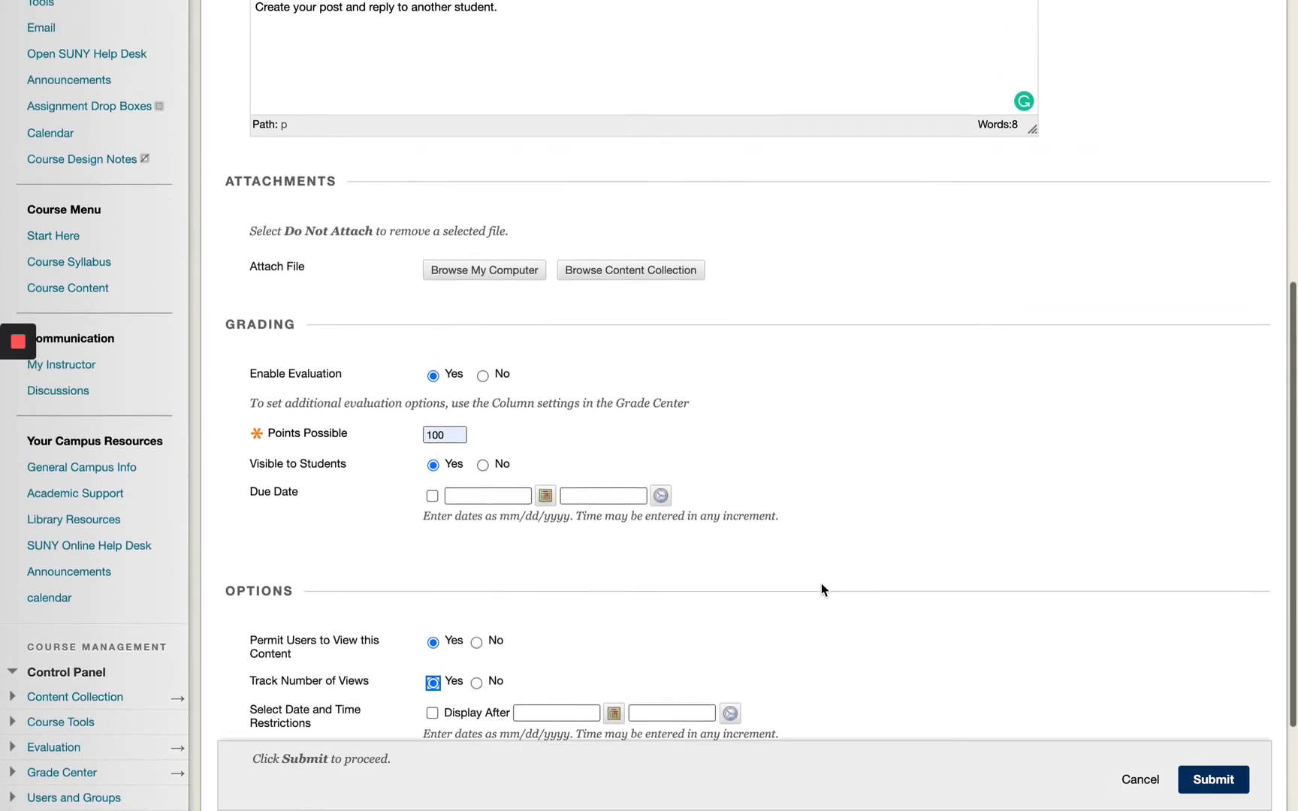
scroll(822, 582, down, 2)
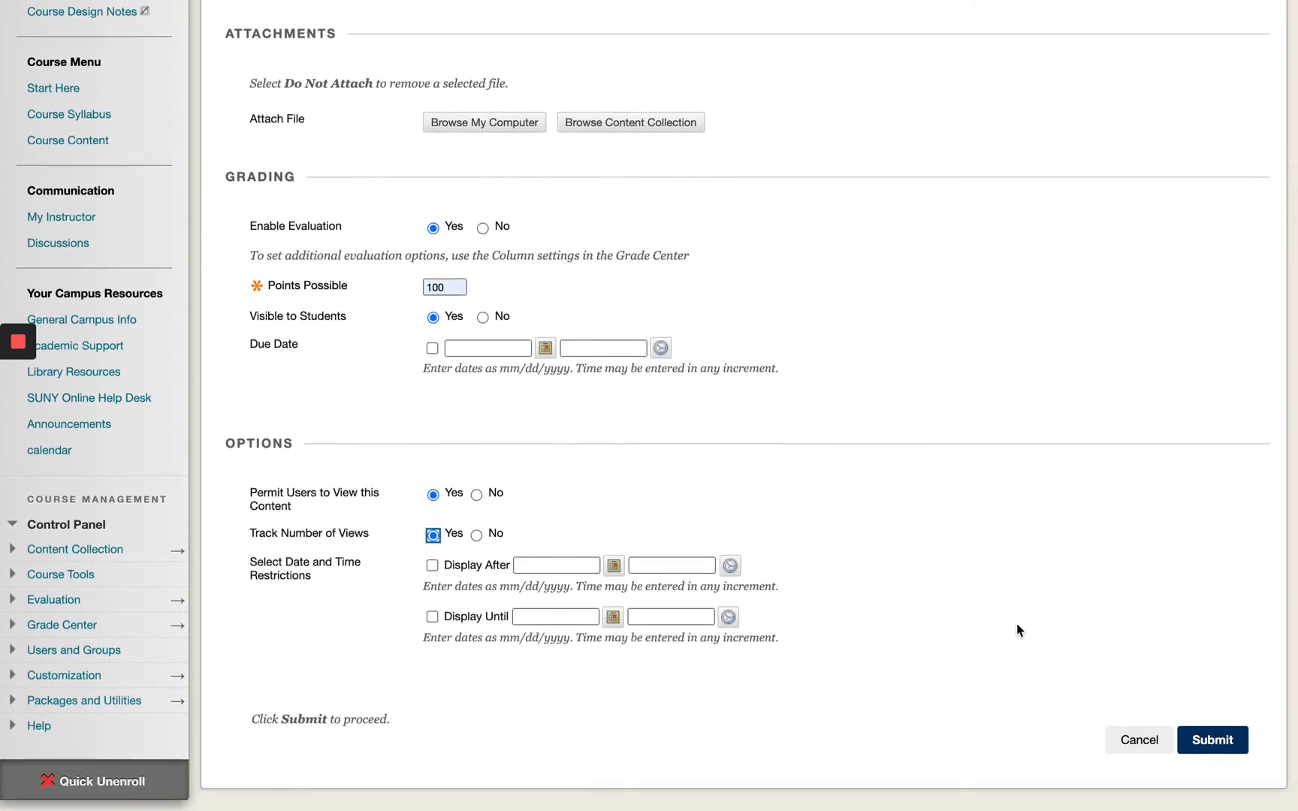
click(1224, 742)
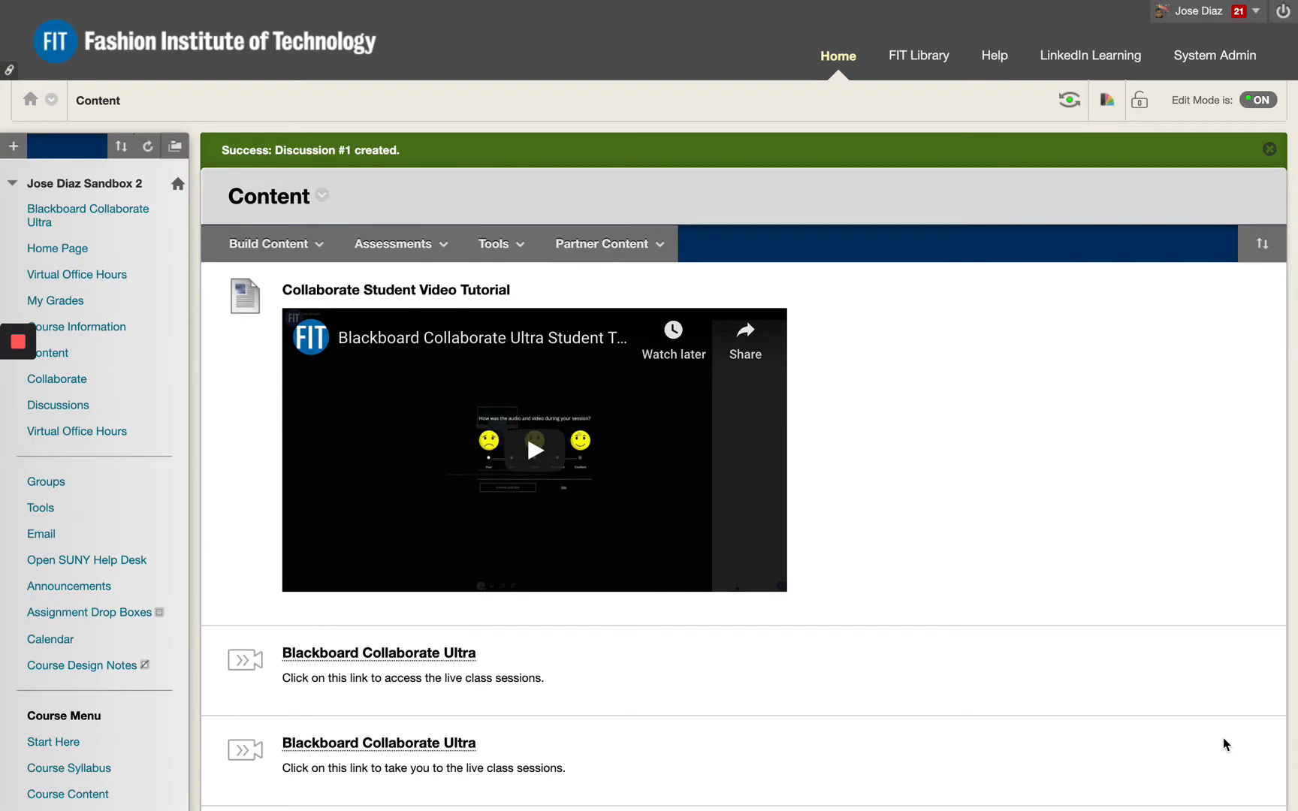
Move the Discussion #1 item from the end of the content list to the first position, above Collaborate Student Video Tutorial
scroll(1223, 739, down, 15)
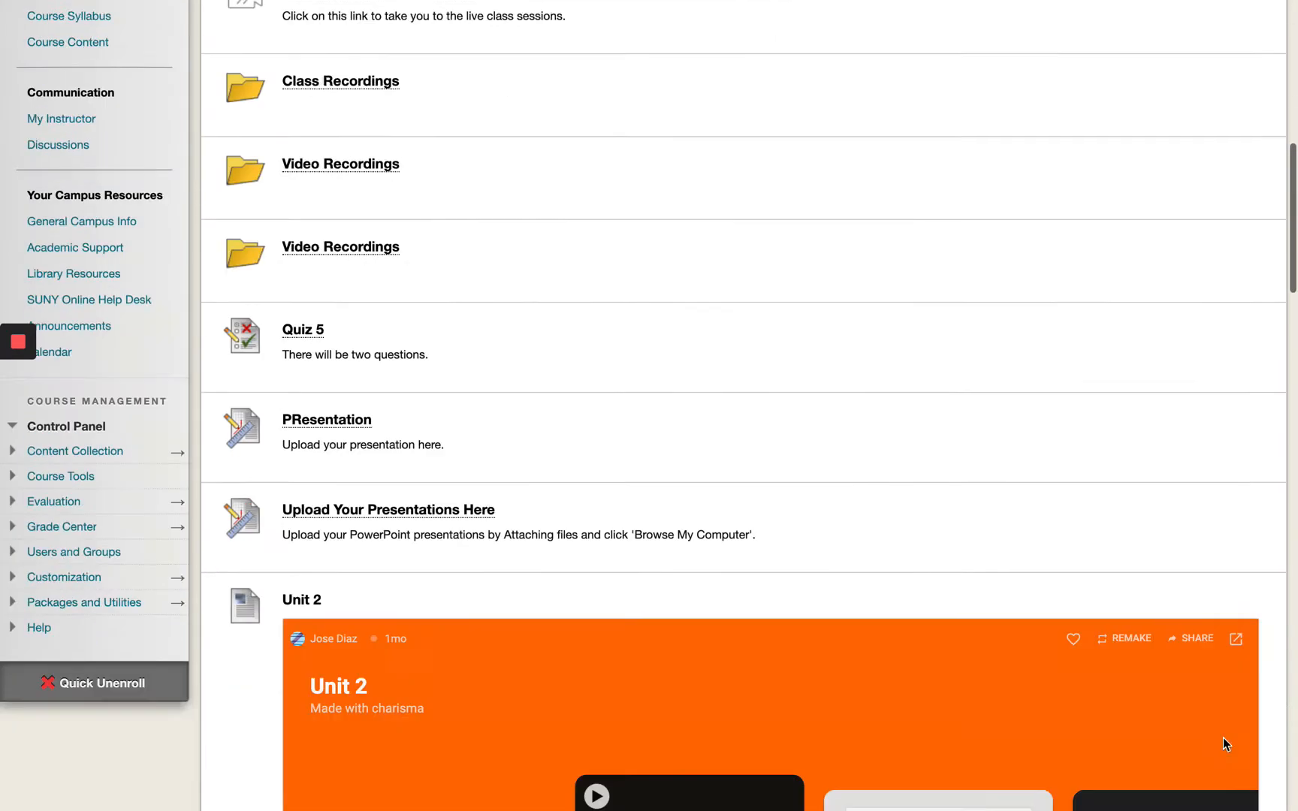
scroll(1223, 737, down, 10)
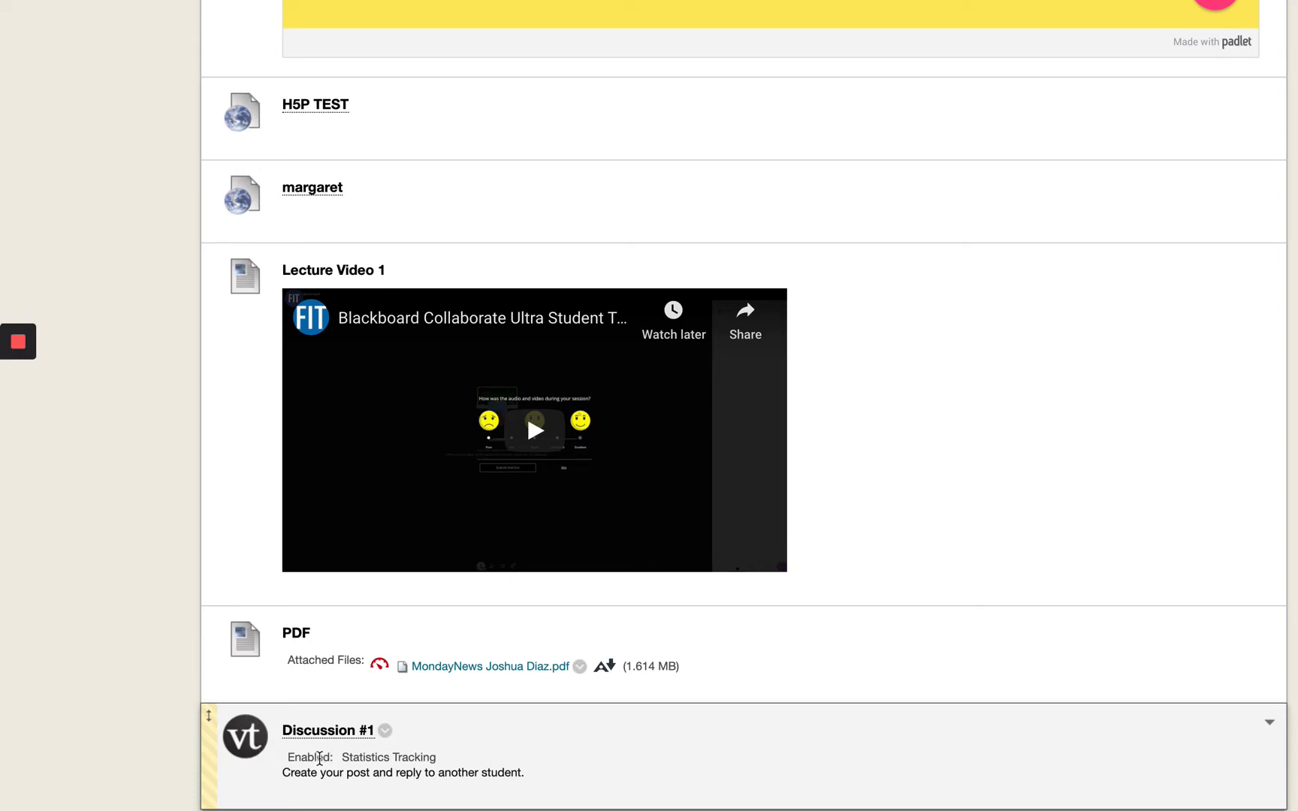
click(206, 757)
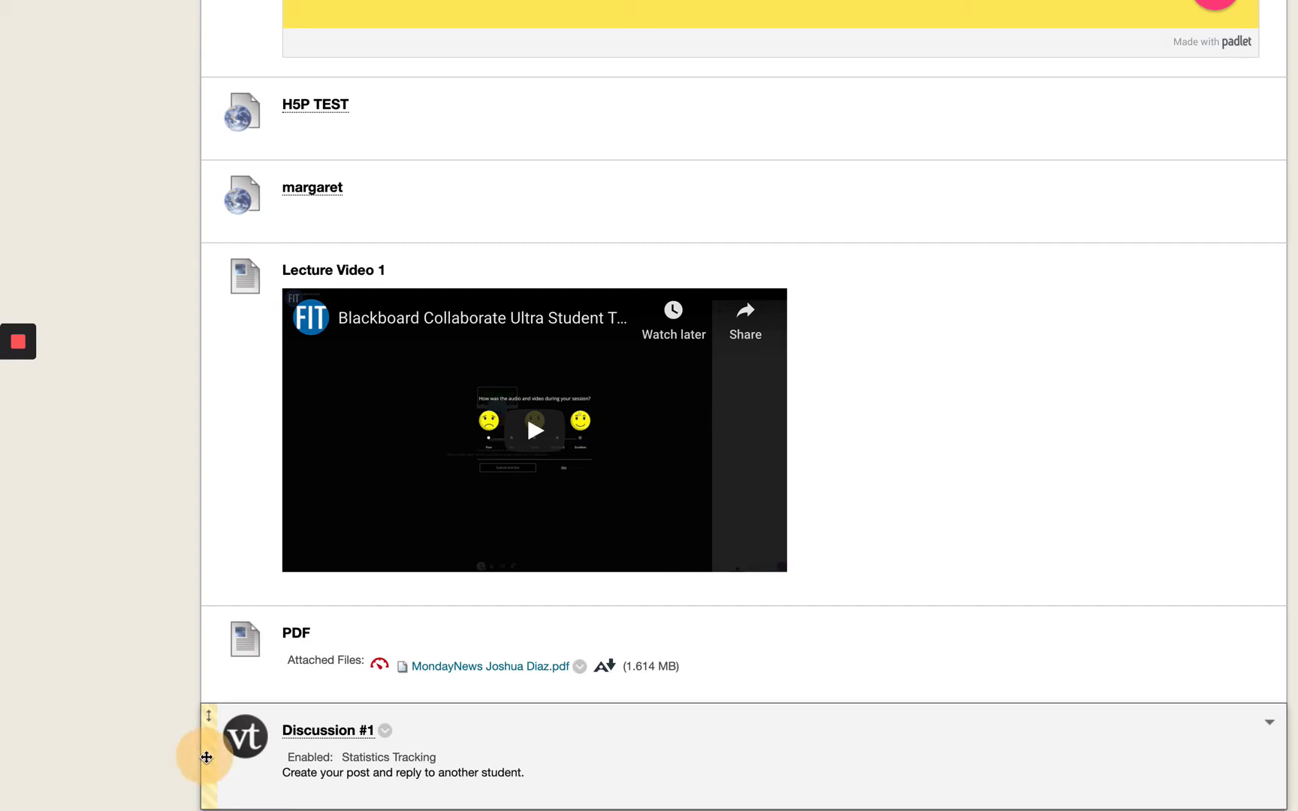
drag(206, 757, 295, 317)
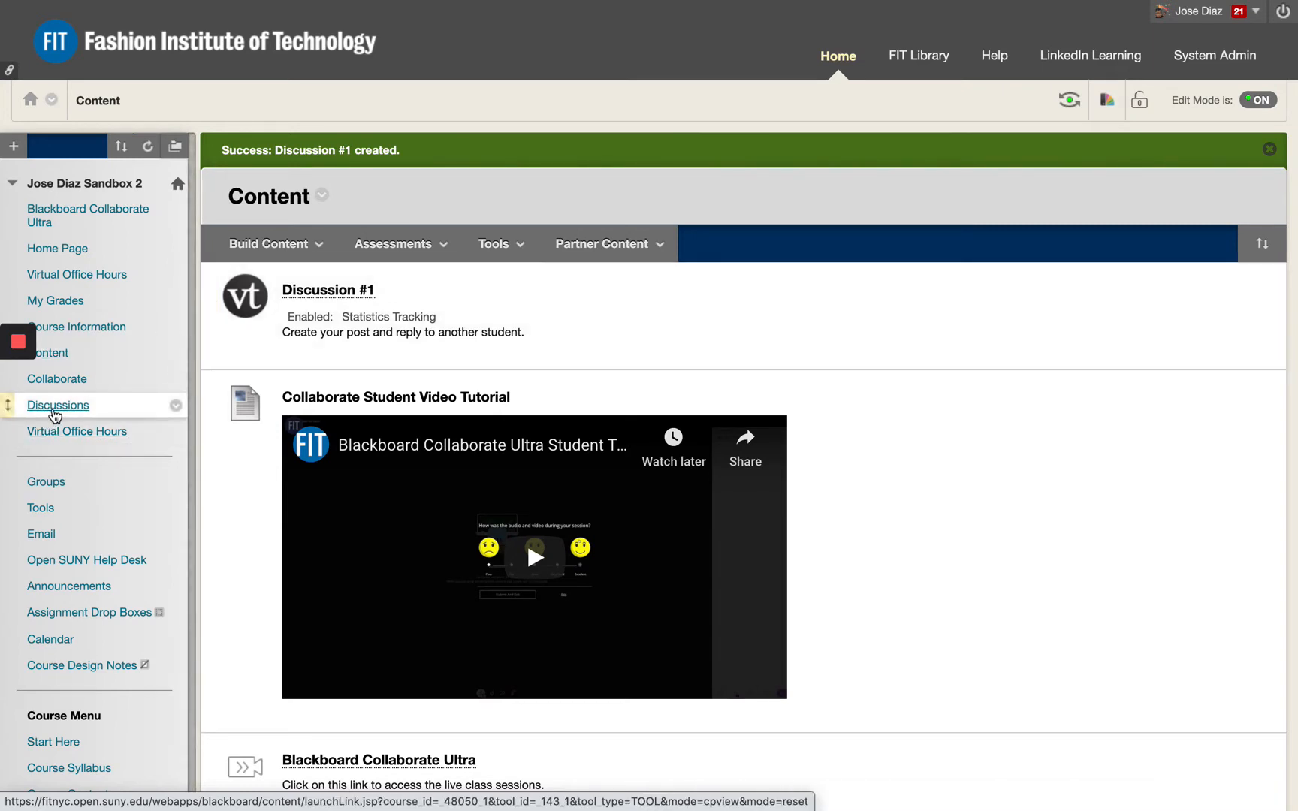
Open the course's Discussion Board and review its forums and their descriptions
click(57, 406)
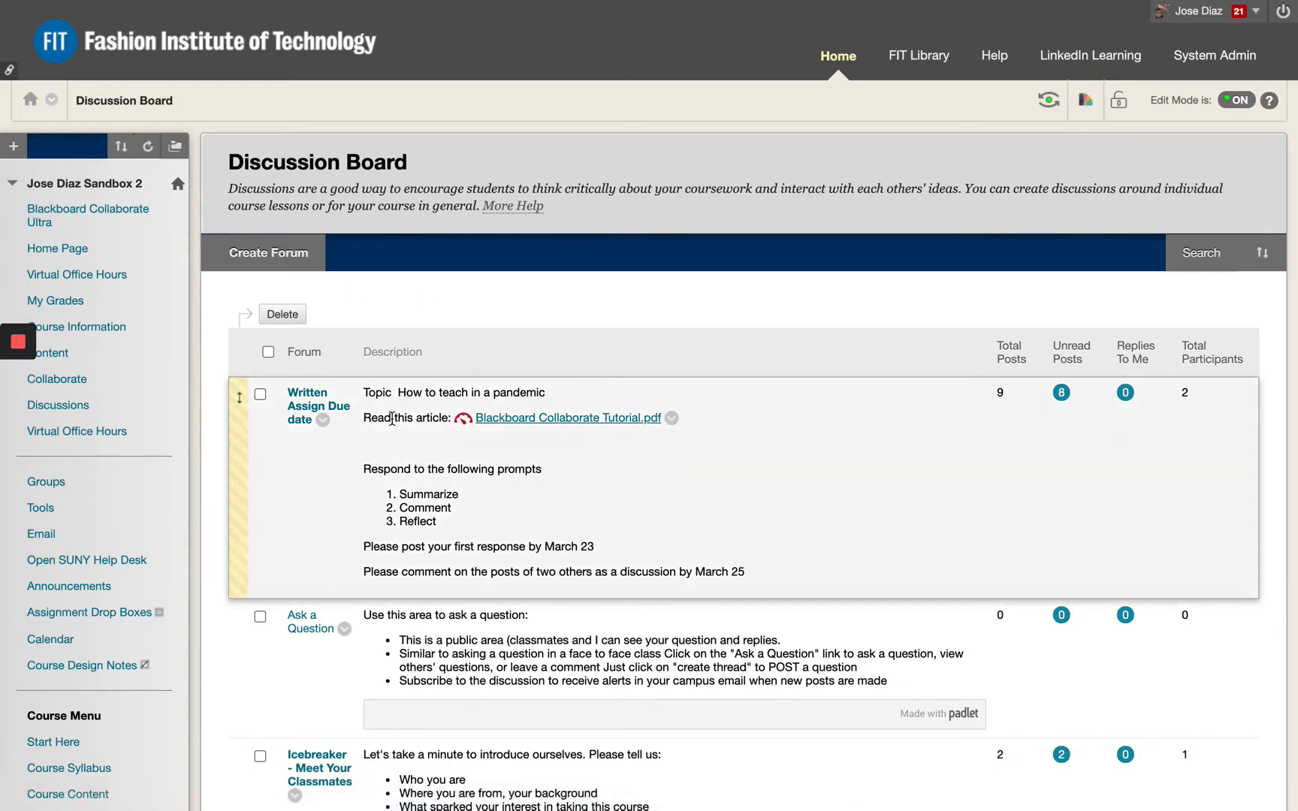
scroll(360, 391, down, 5)
scroll(392, 424, up, 5)
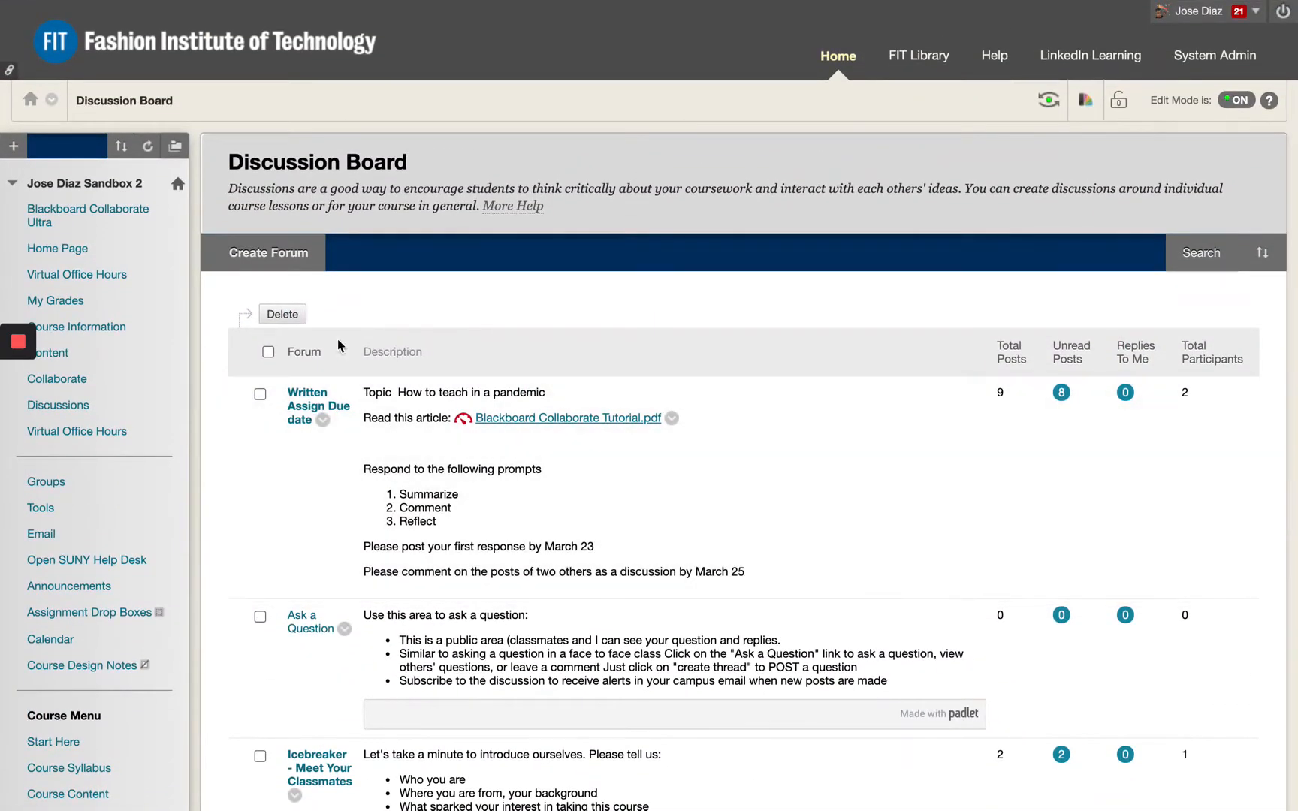
scroll(338, 354, down, 4)
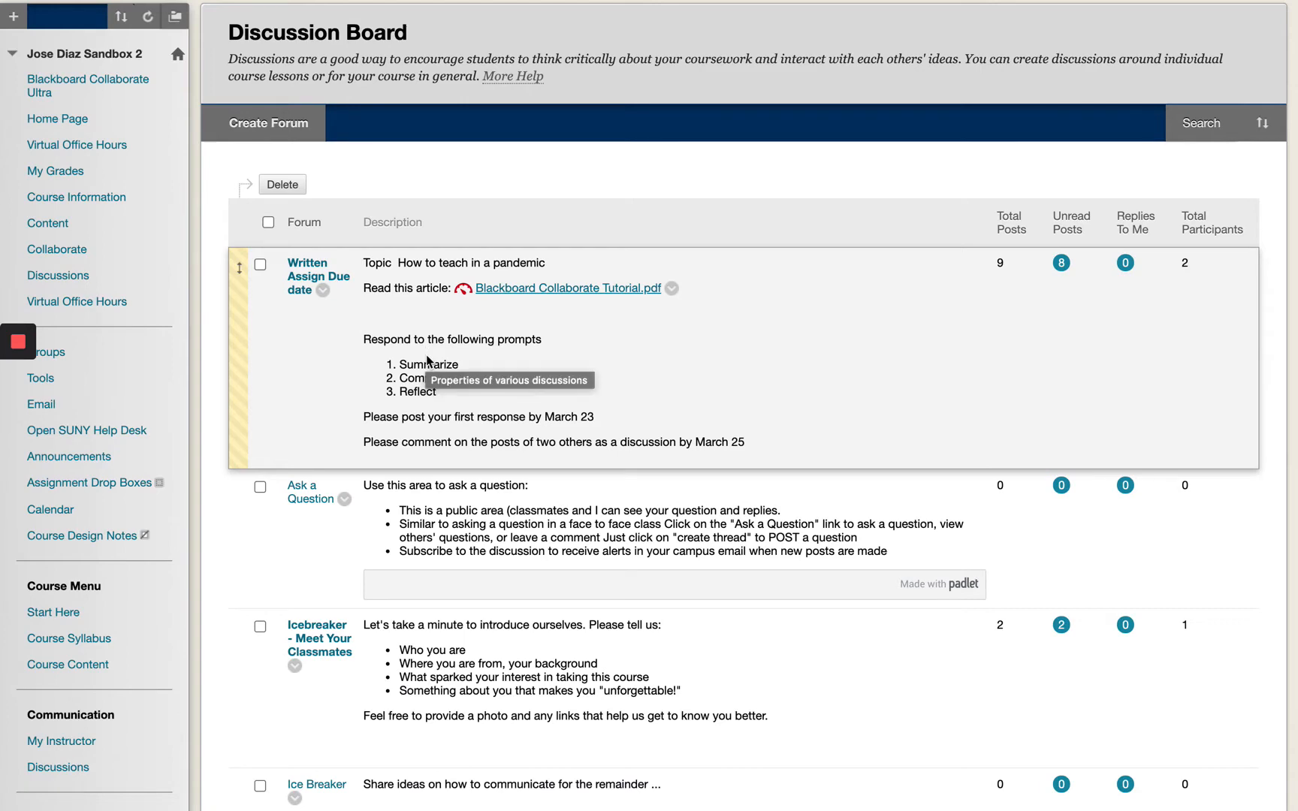
scroll(426, 360, down, 3)
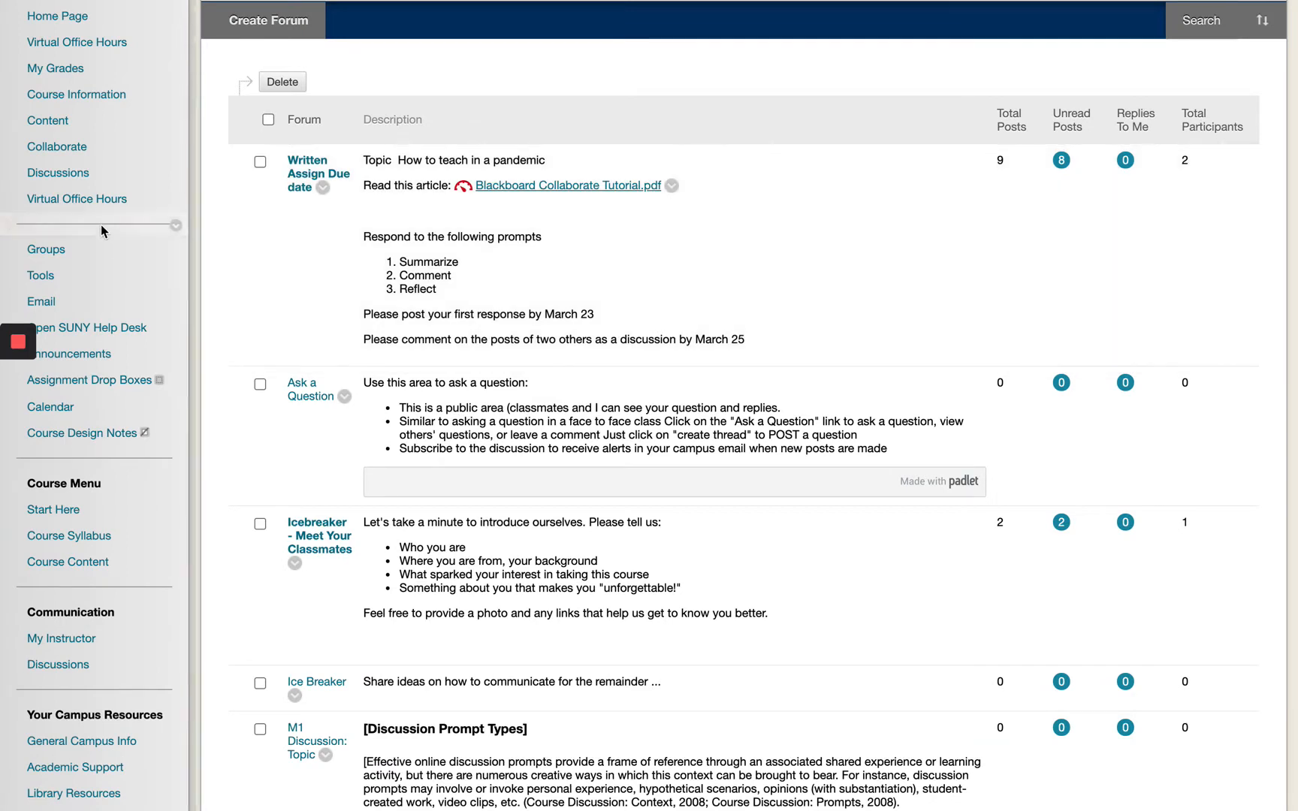
Return to the Content area and open the Discussion #1 item to reach its VoiceThread setup
click(45, 124)
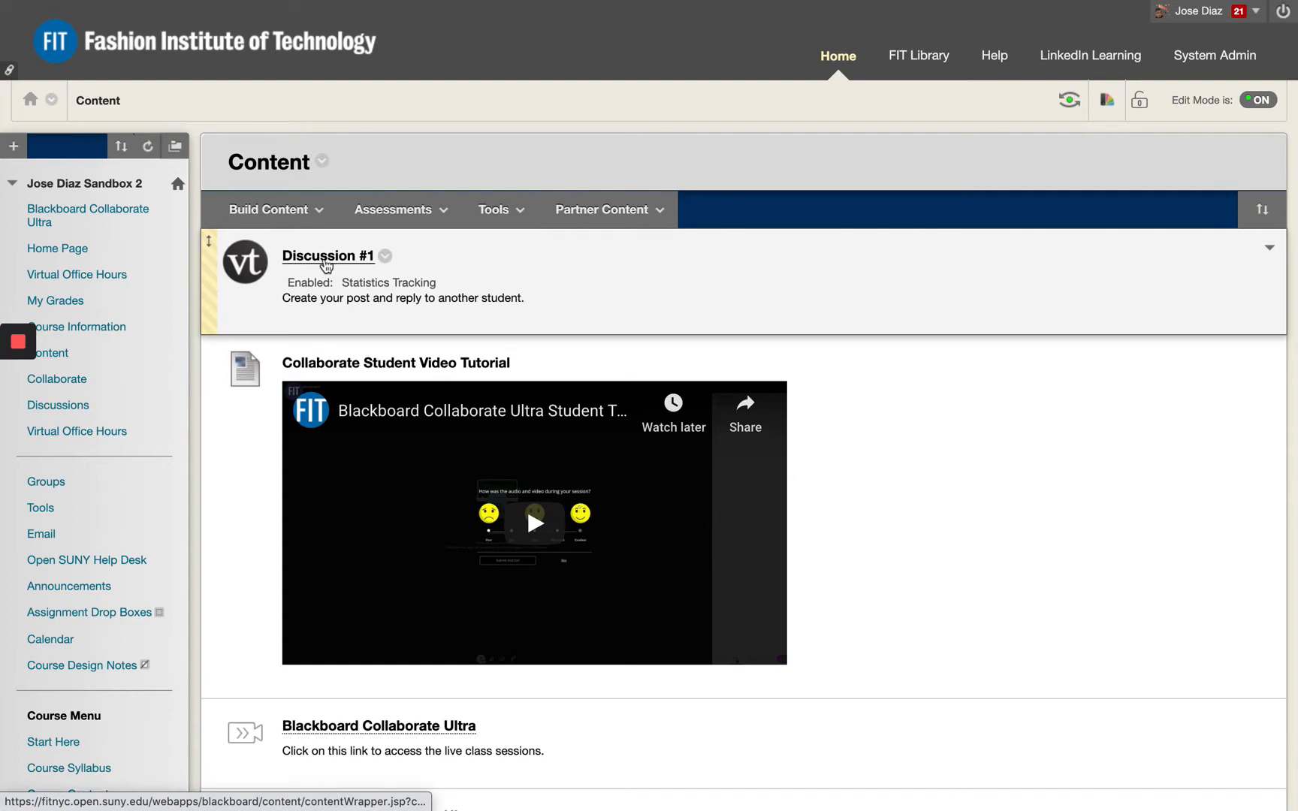
click(325, 263)
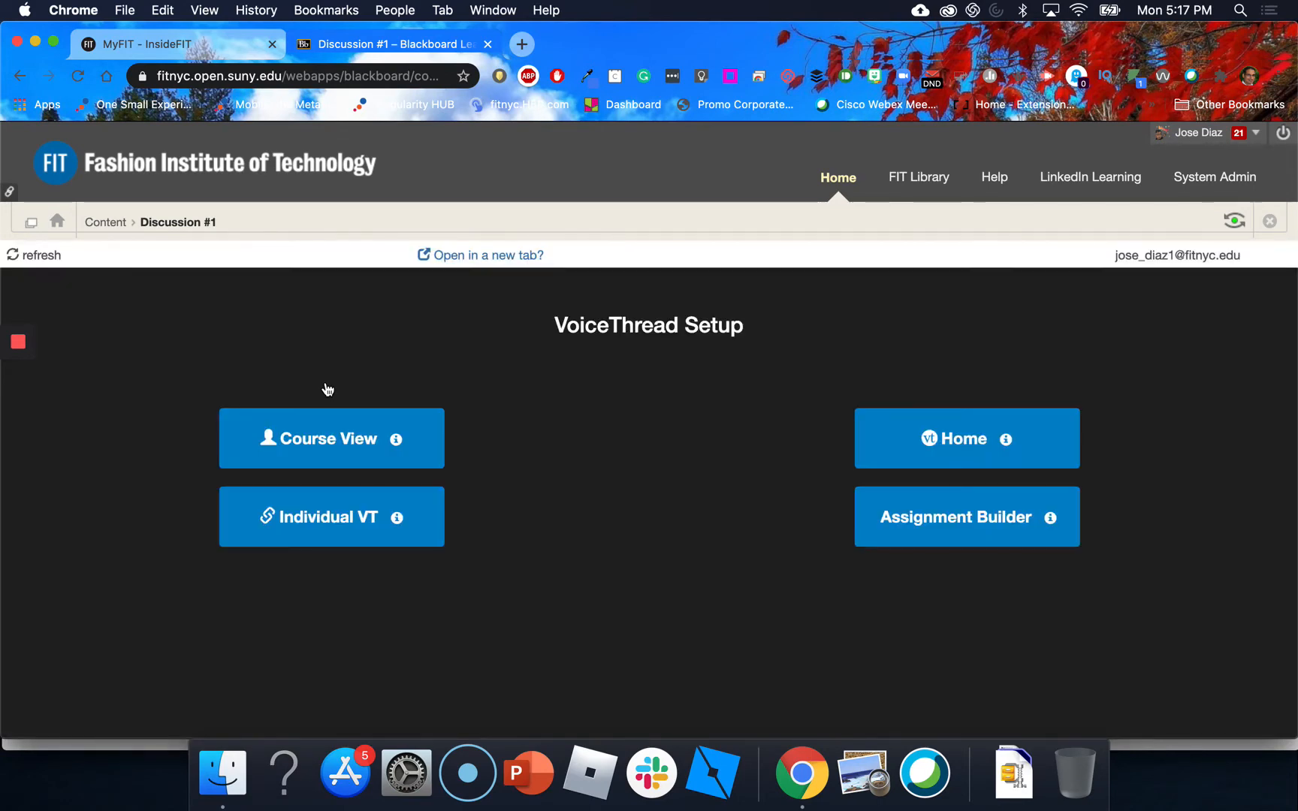
Start a Submit a Comment assignment for Discussion #1 with the VoiceThread Assignment Builder
scroll(564, 424, down, 1)
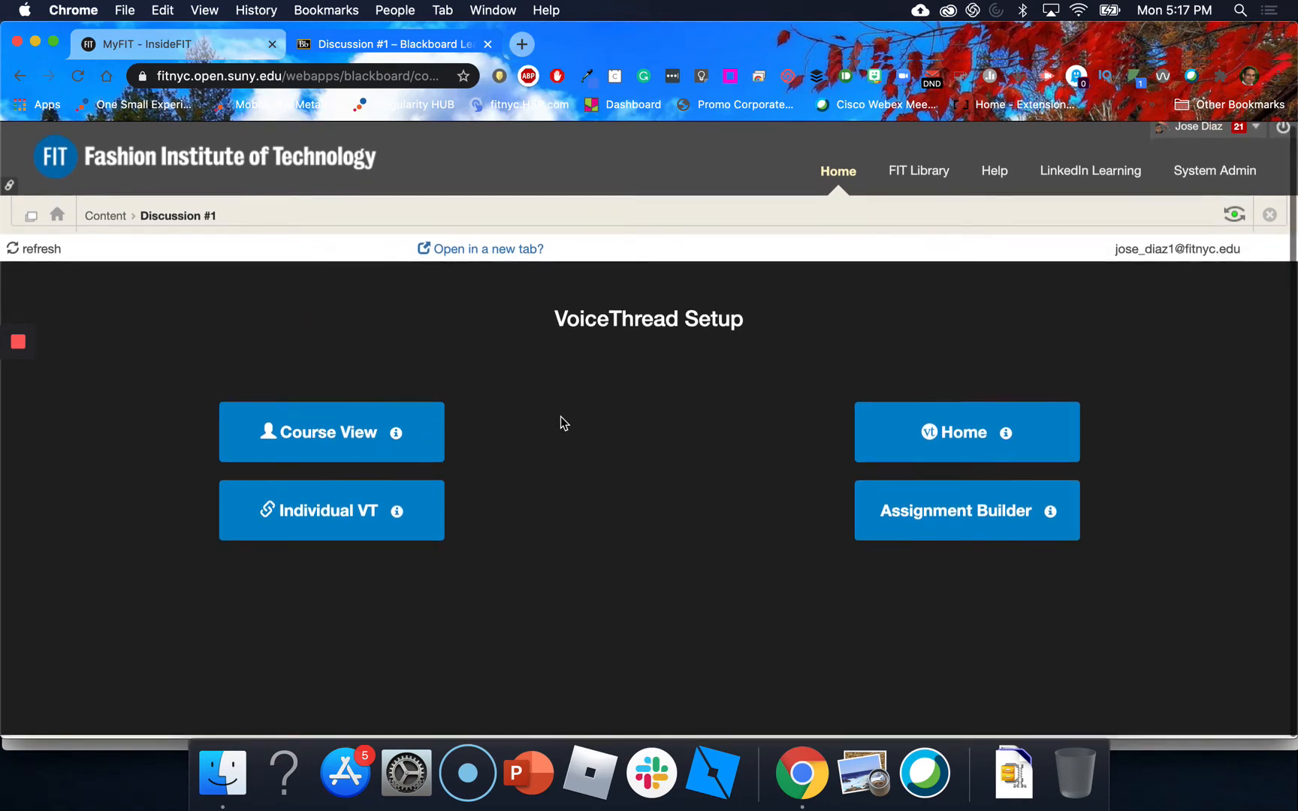
scroll(564, 424, up, 1)
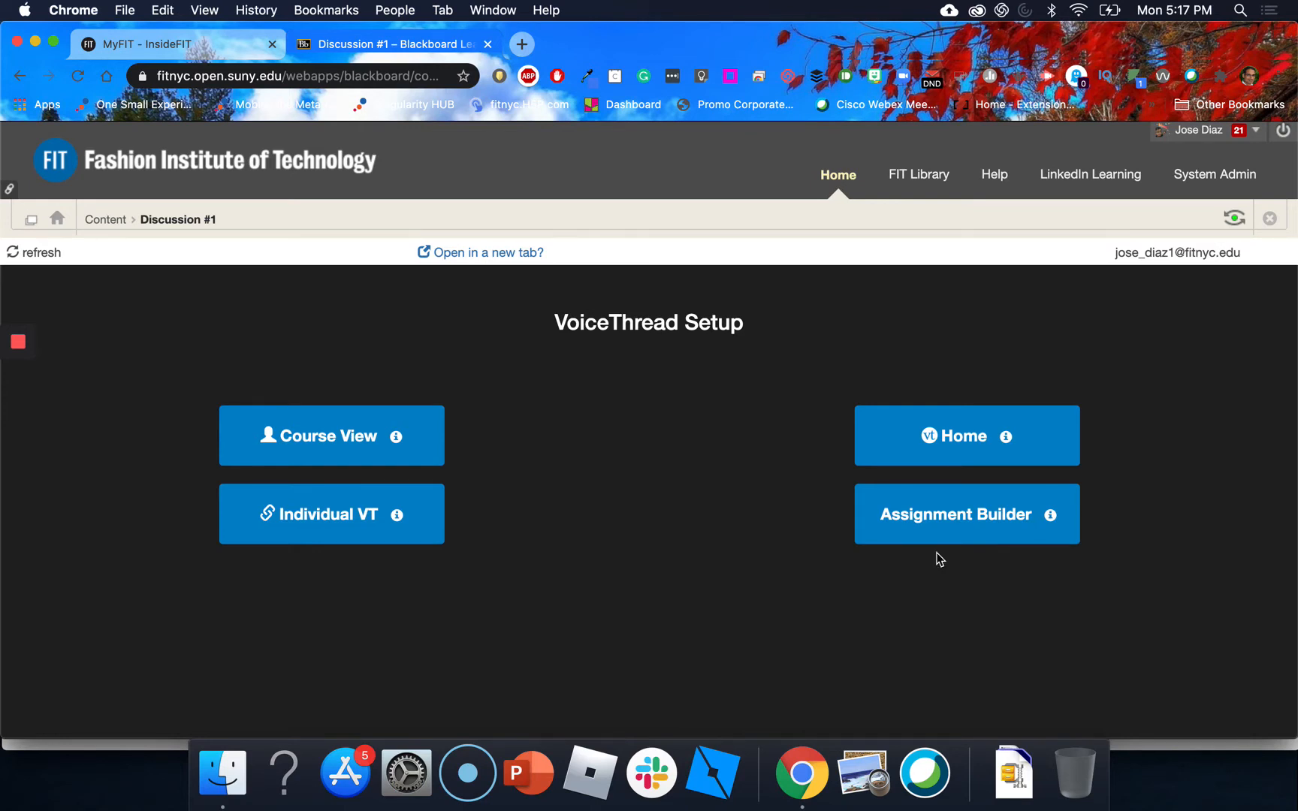
click(975, 532)
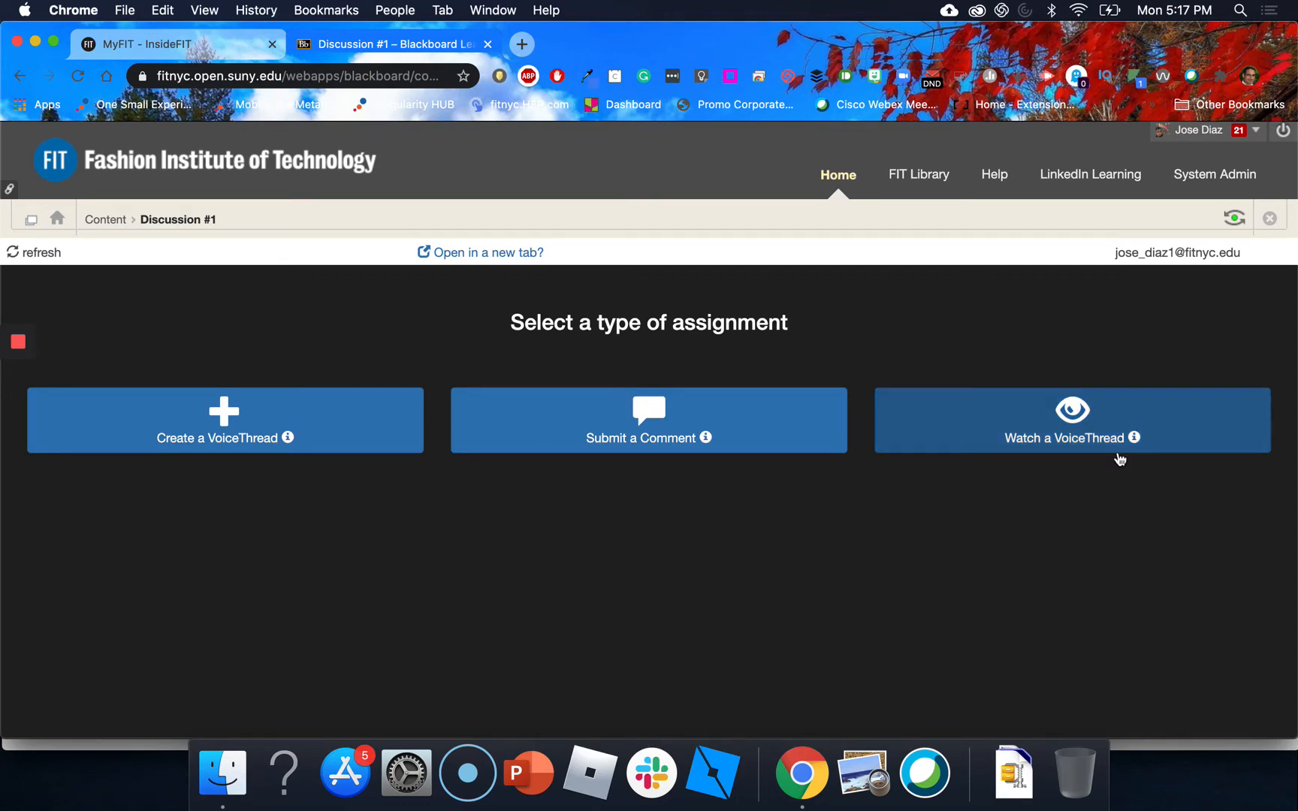
click(641, 418)
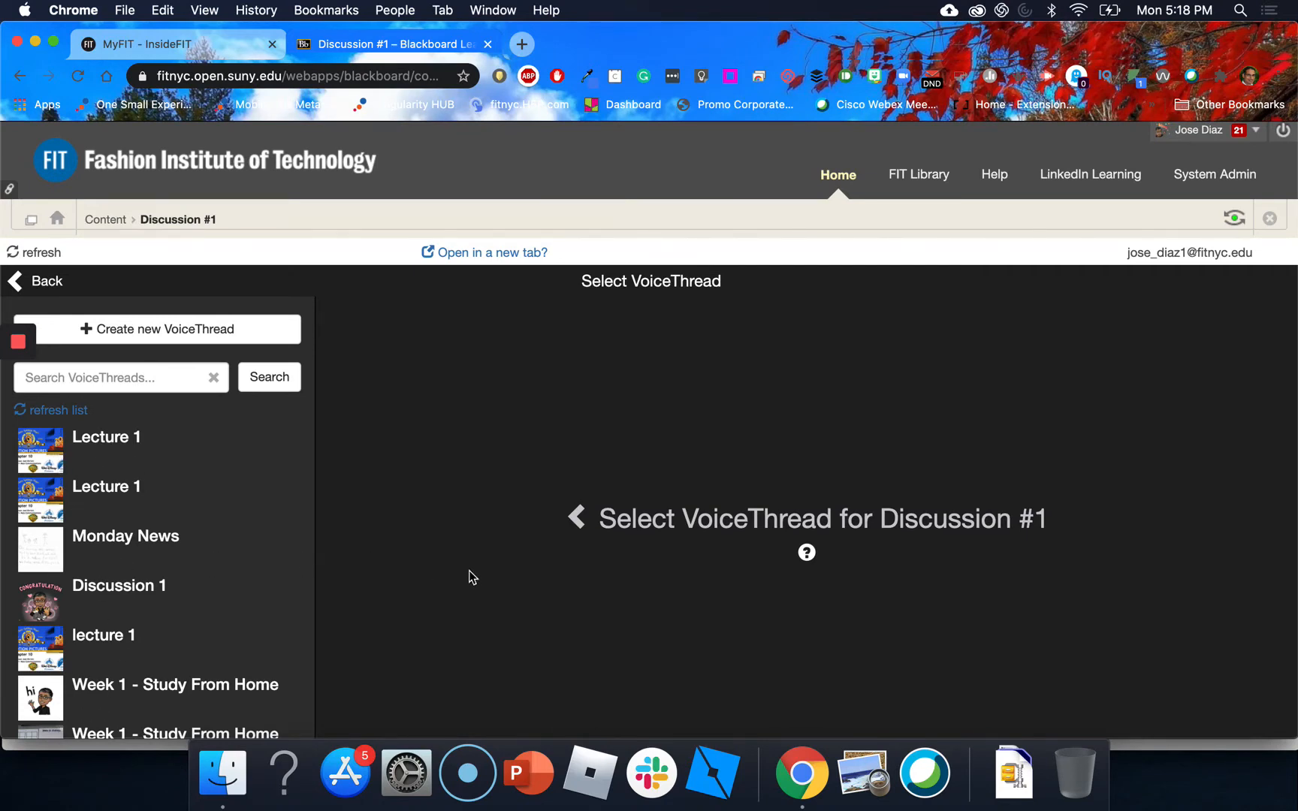
Look through the existing VoiceThreads and start creating a new VoiceThread for Discussion #1 instead
scroll(156, 608, down, 5)
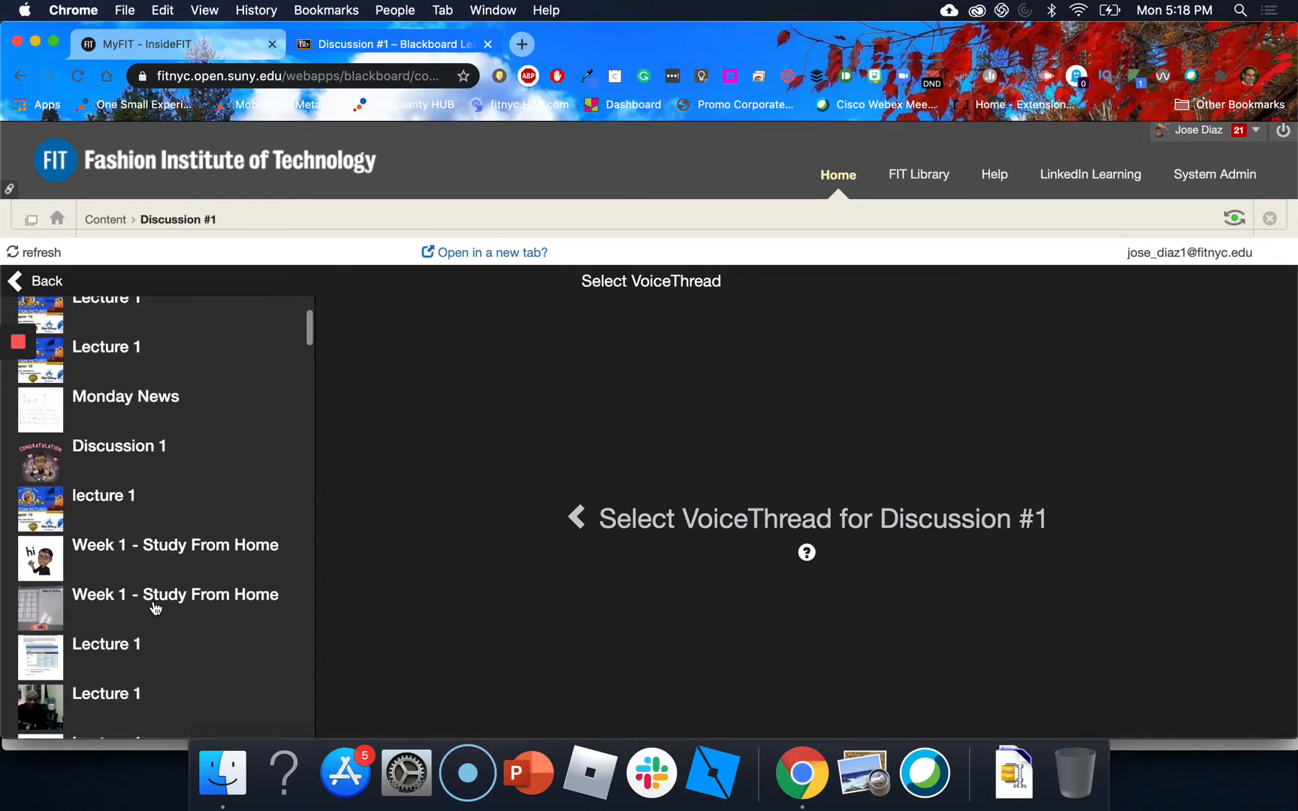
scroll(131, 536, up, 5)
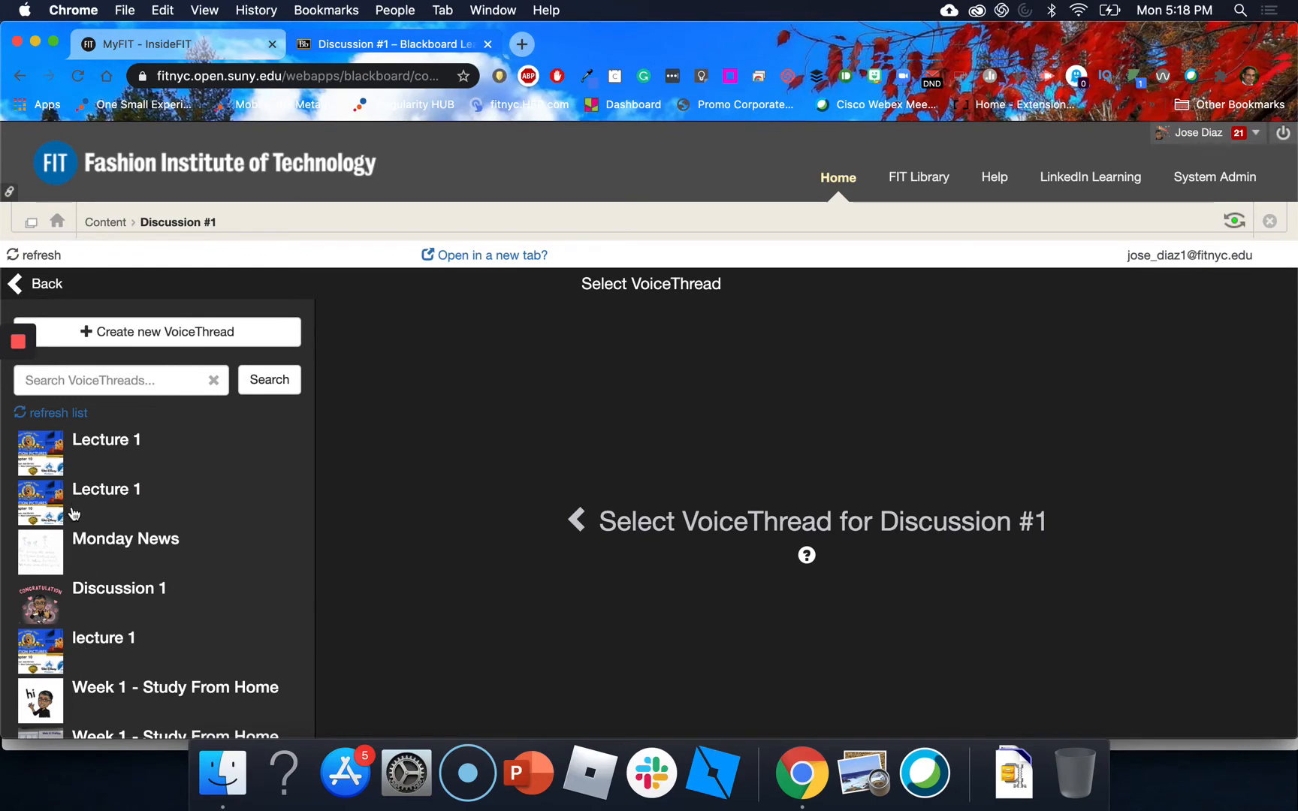
scroll(94, 646, down, 3)
scroll(95, 635, up, 3)
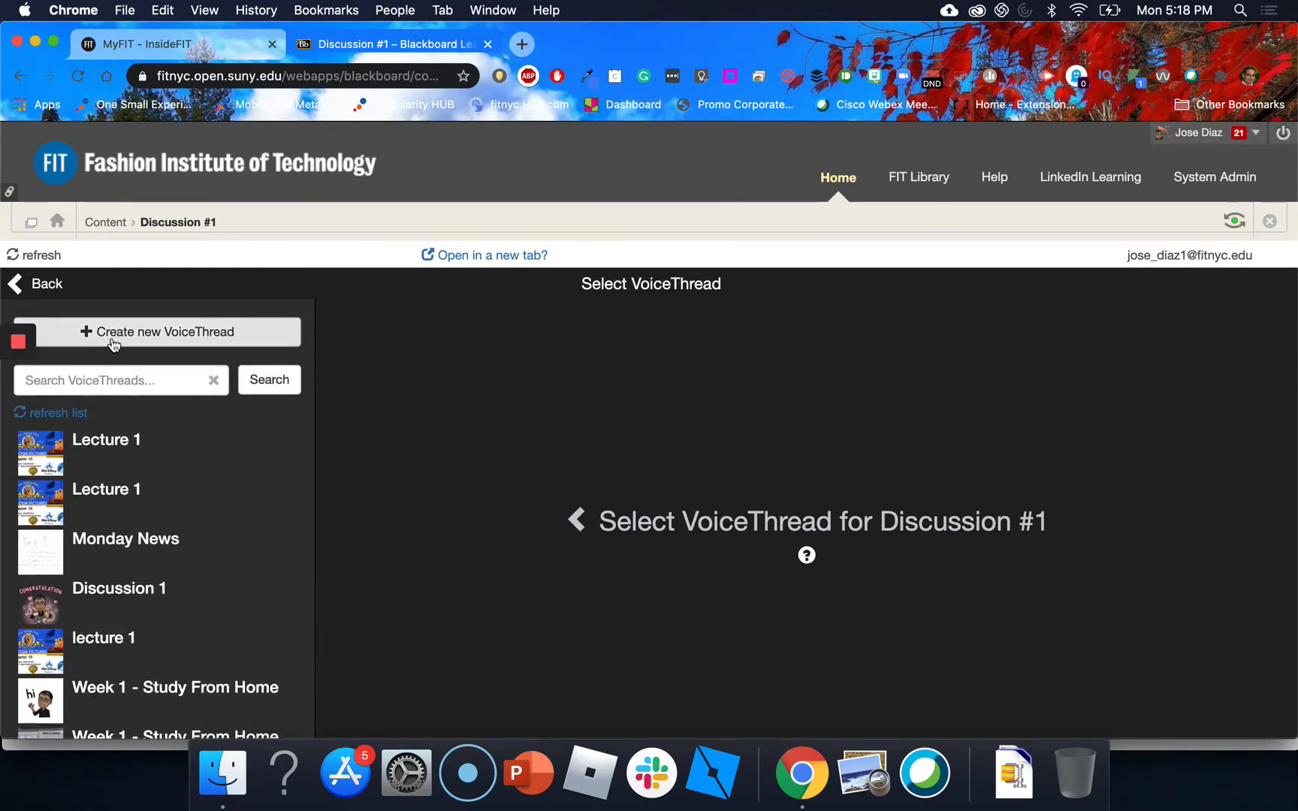
click(247, 340)
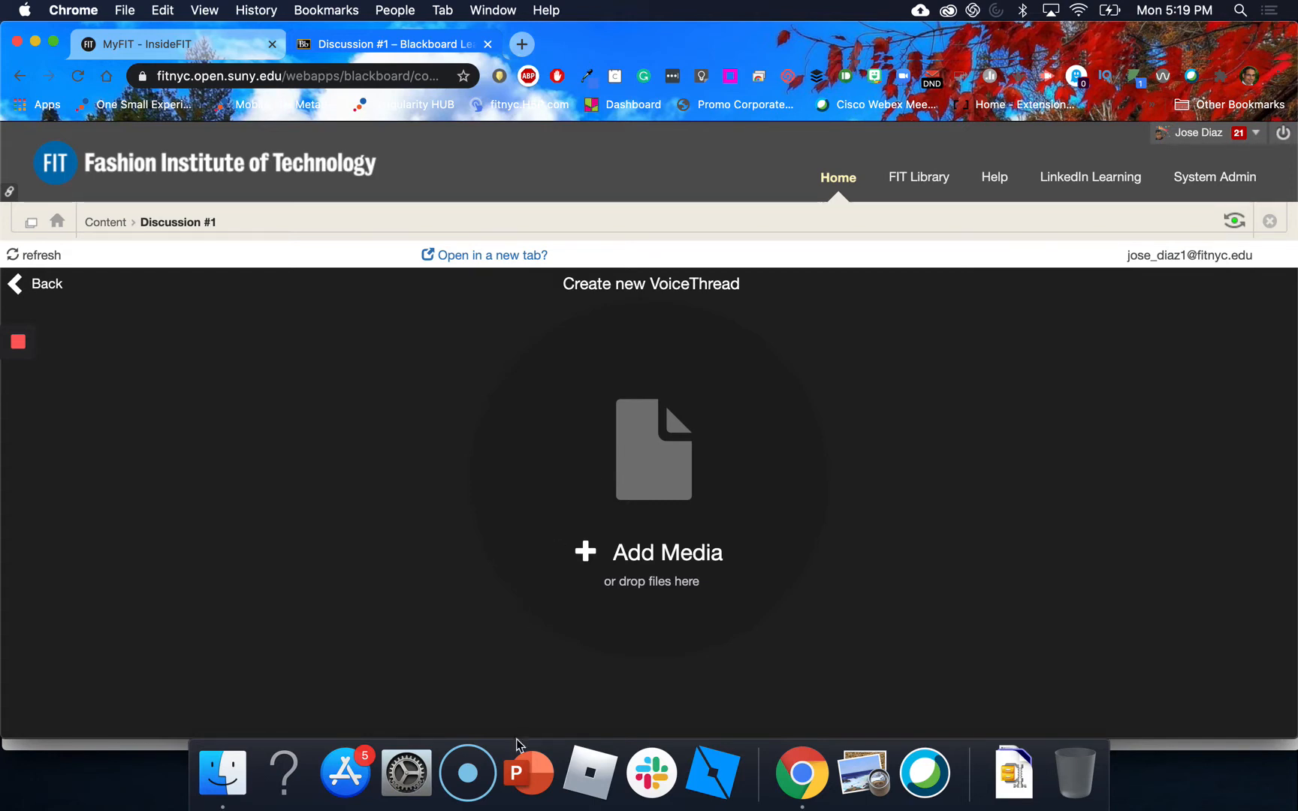
Switch to PowerPoint and create a new blank presentation
click(528, 781)
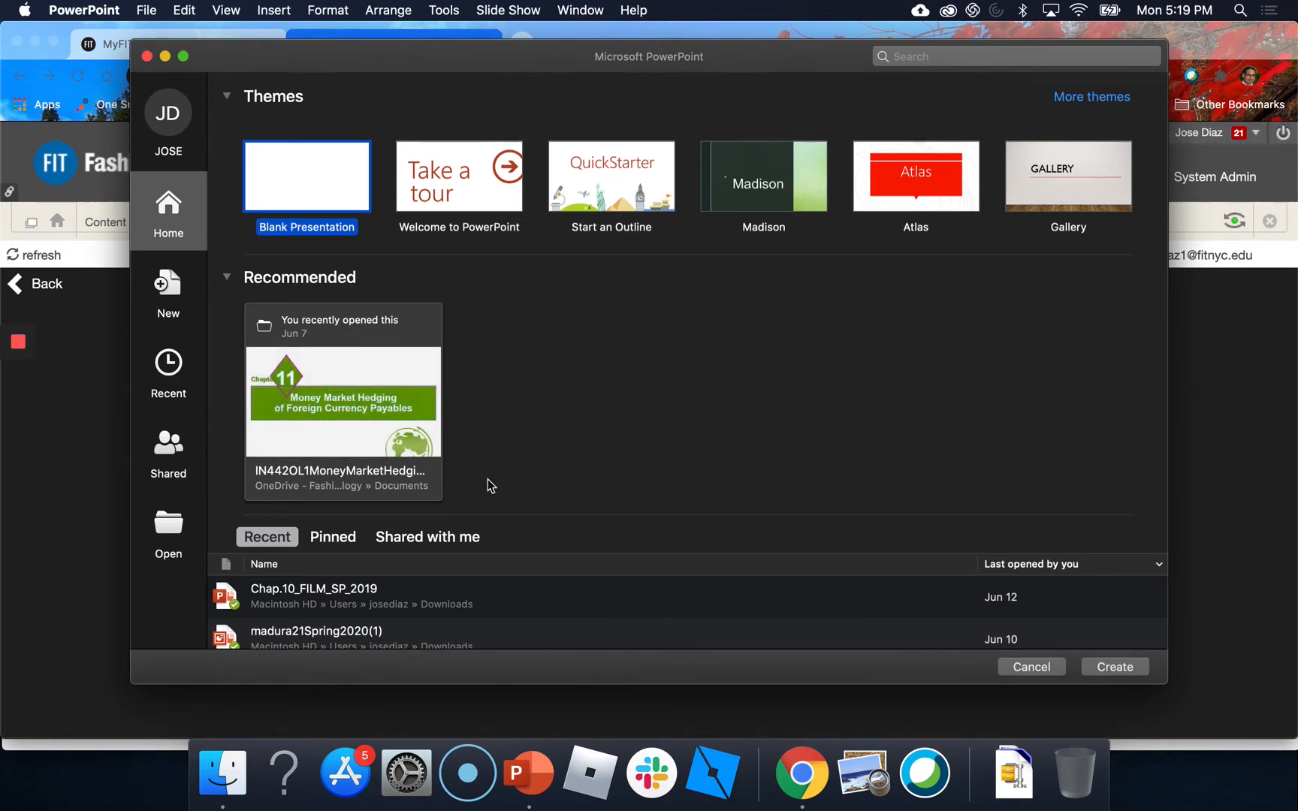
scroll(376, 451, down, 1)
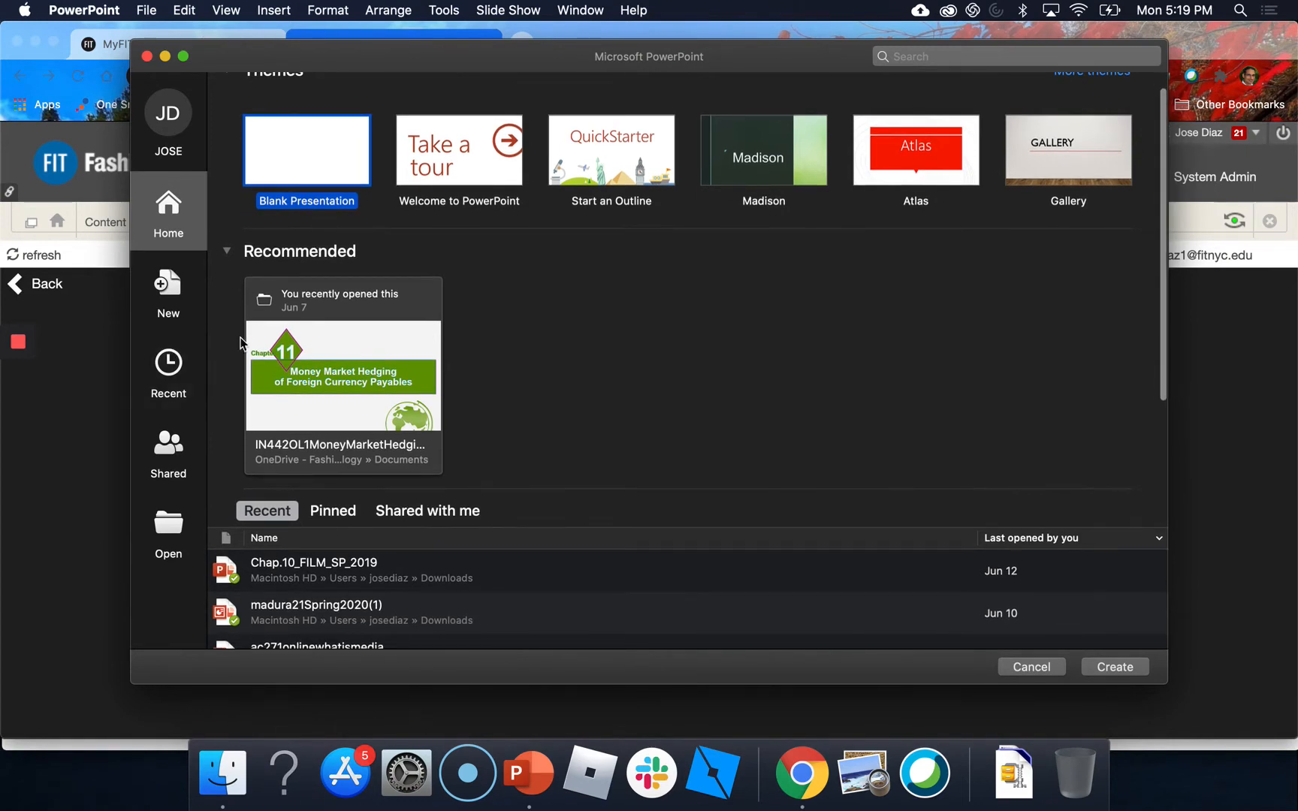
scroll(399, 318, up, 1)
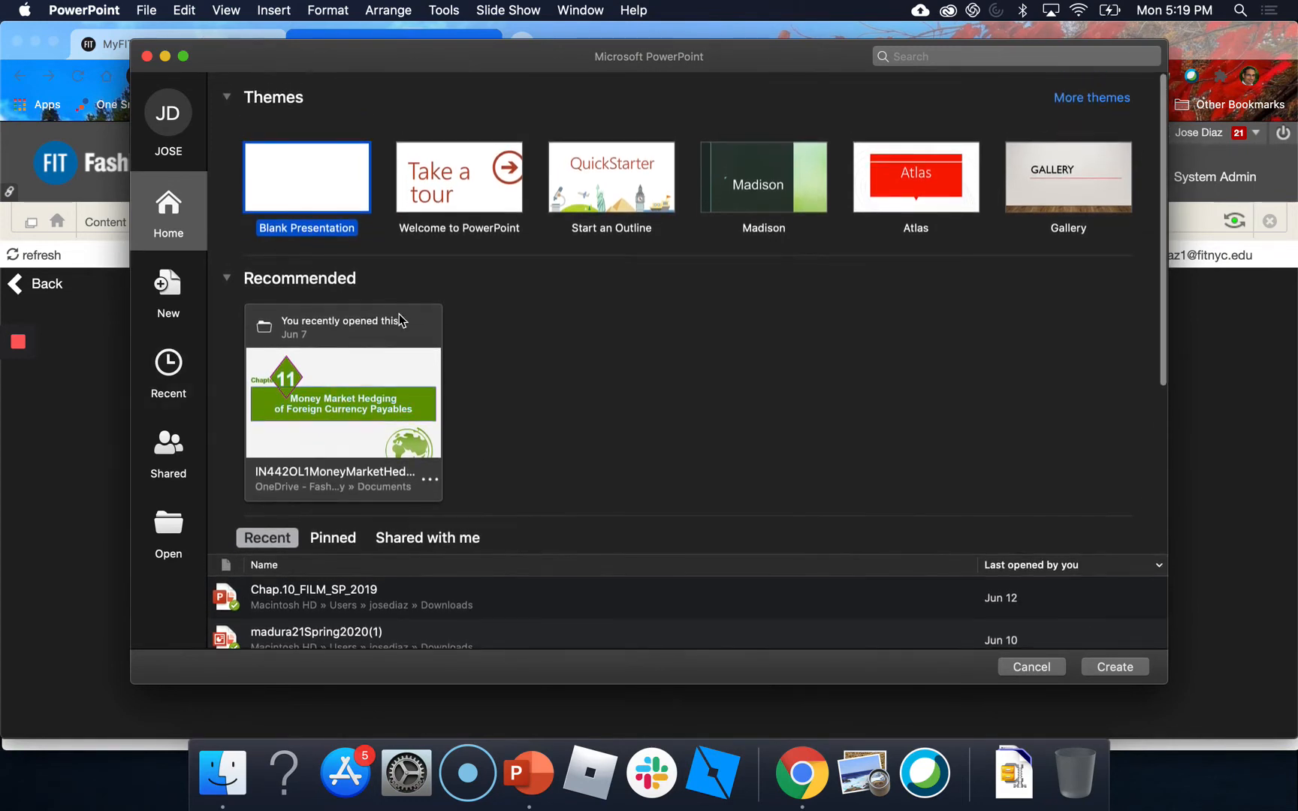
click(326, 188)
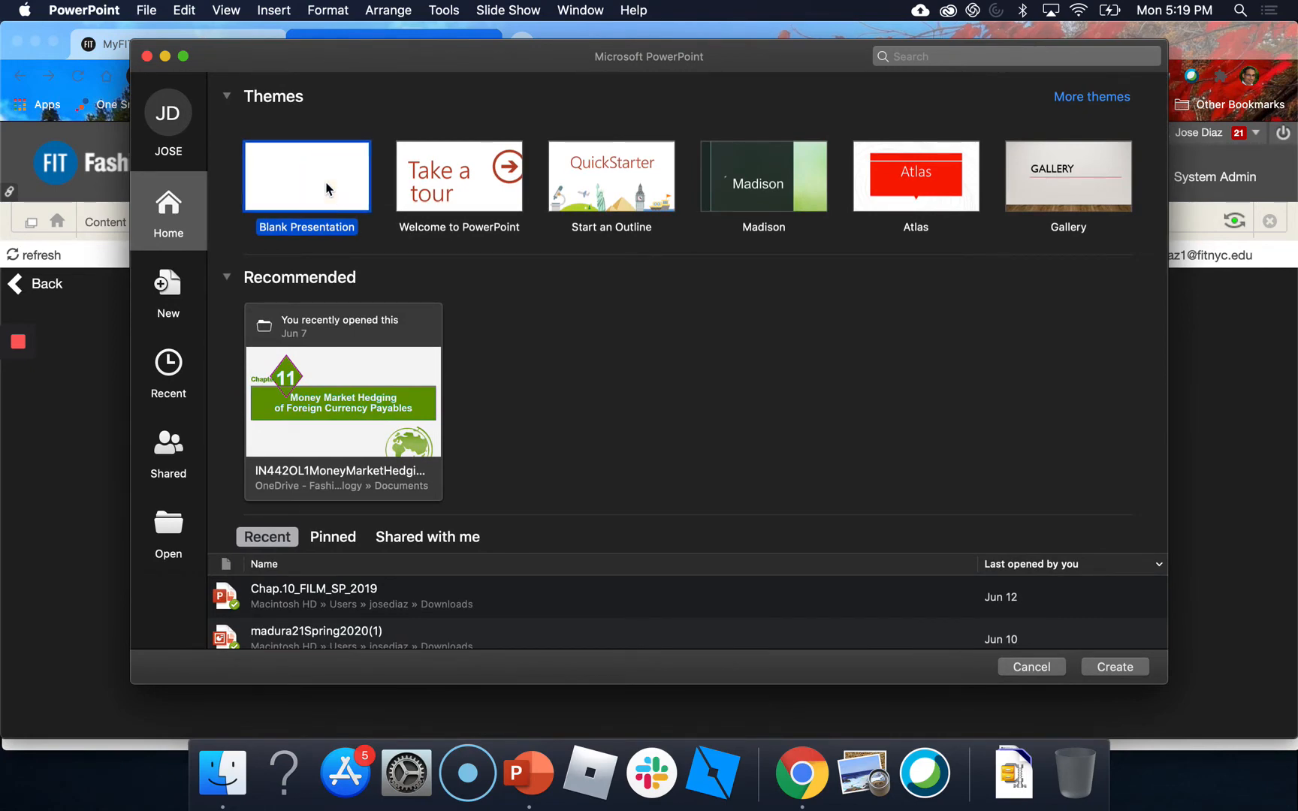
click(326, 188)
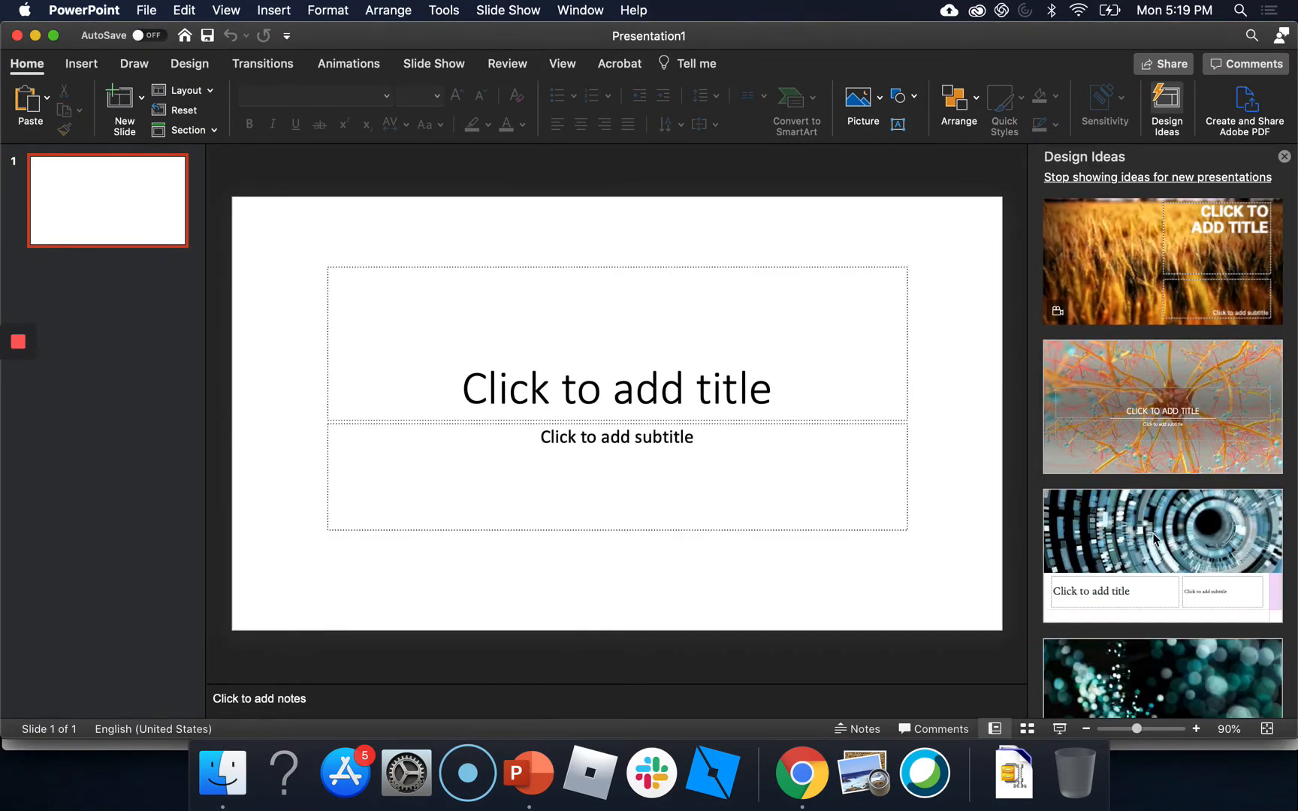
Browse the suggested slide designs and apply the purple and blue light-streak design with the hand-drawn white frame
scroll(1154, 539, down, 1)
scroll(1154, 539, down, 5)
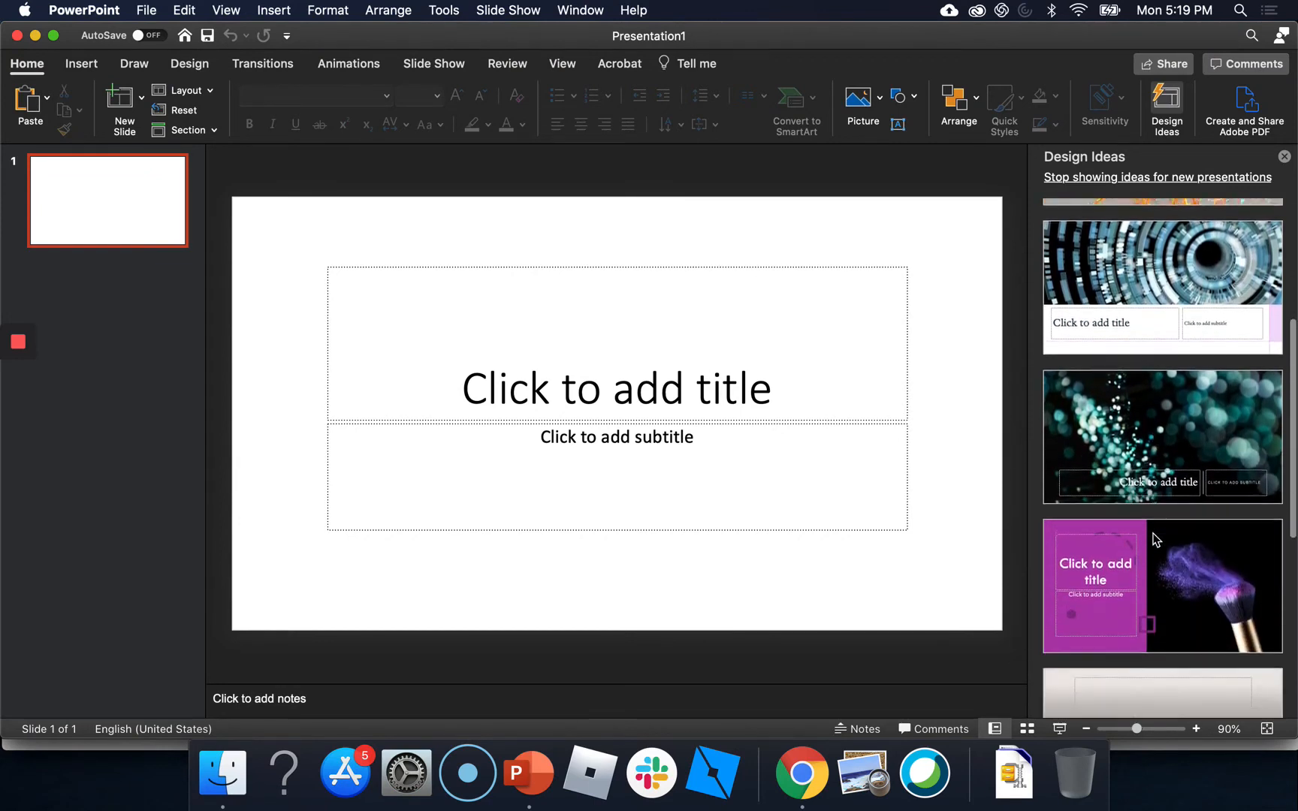
scroll(1154, 540, down, 2)
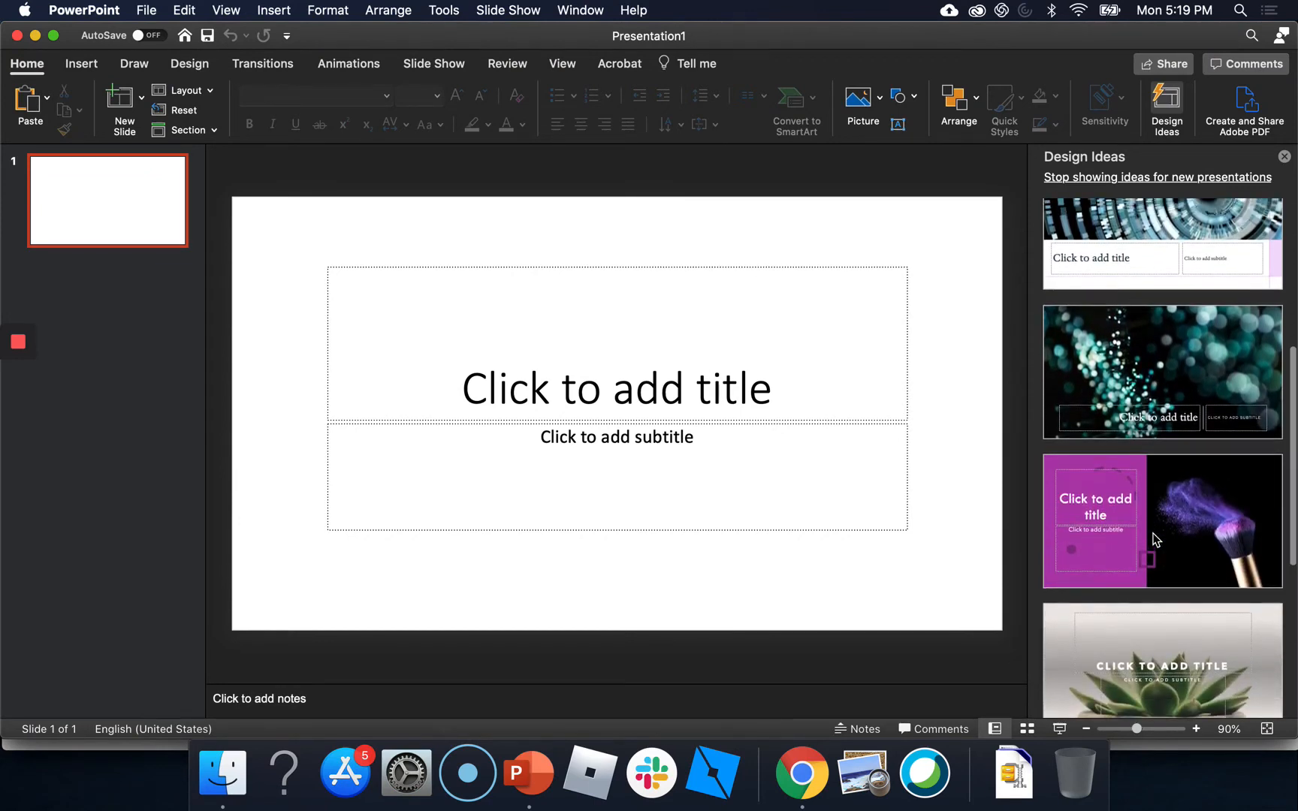
scroll(1154, 539, down, 3)
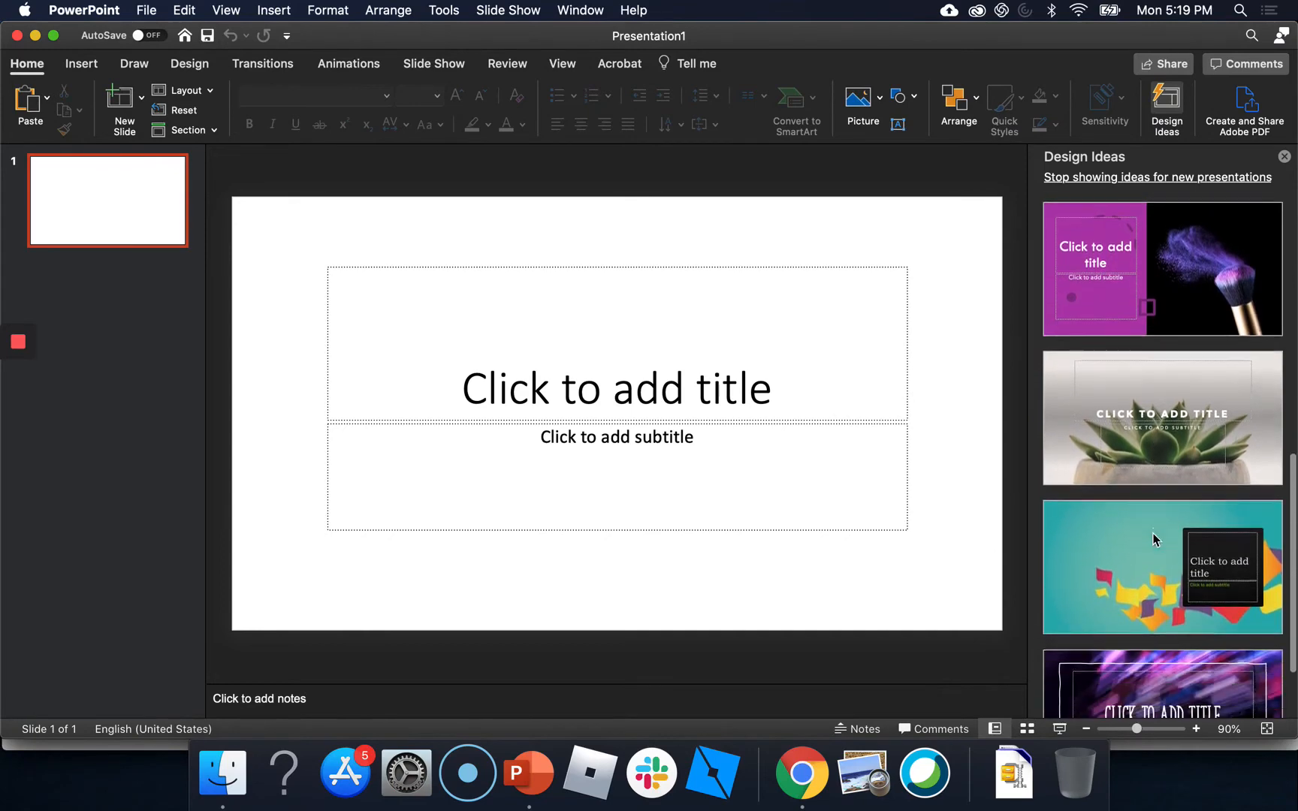
scroll(1154, 539, up, 8)
scroll(1155, 539, up, 1)
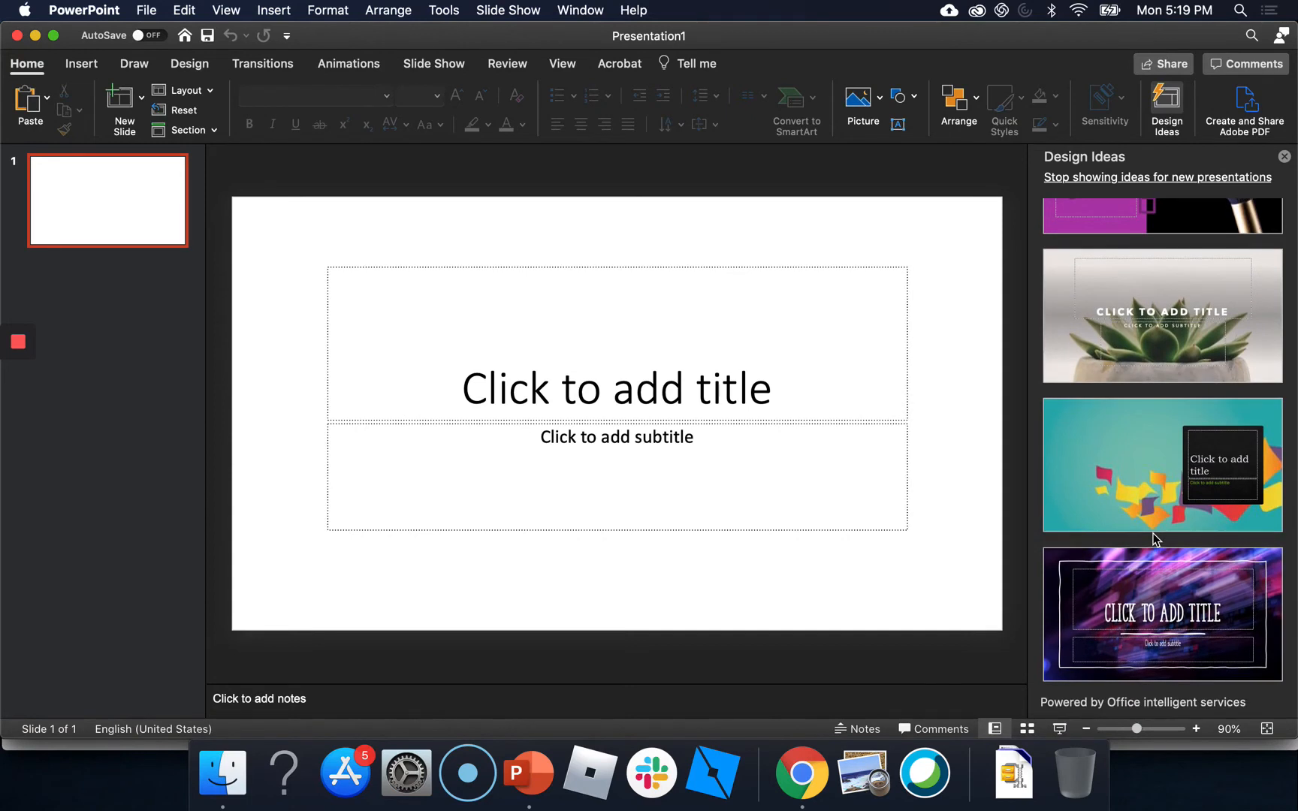
scroll(1154, 538, up, 5)
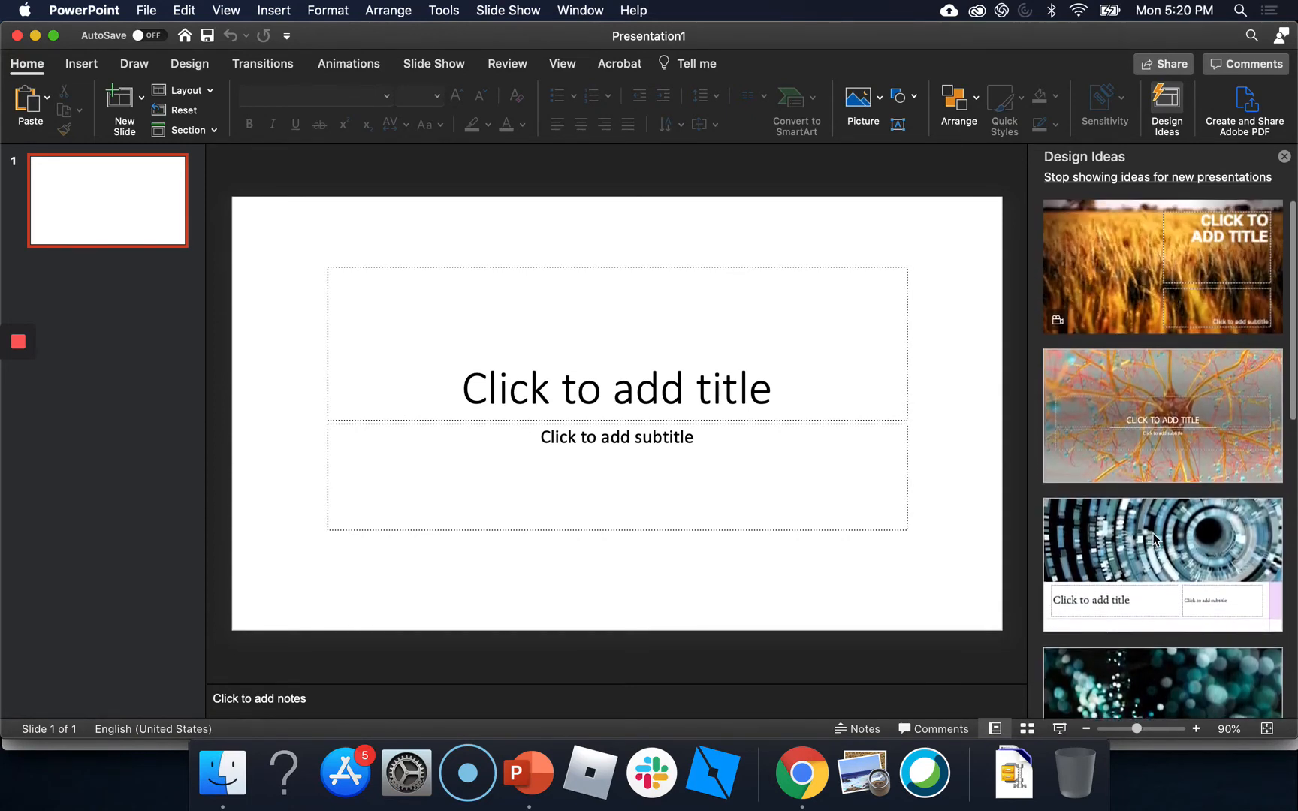
scroll(1154, 538, down, 3)
scroll(1154, 539, down, 7)
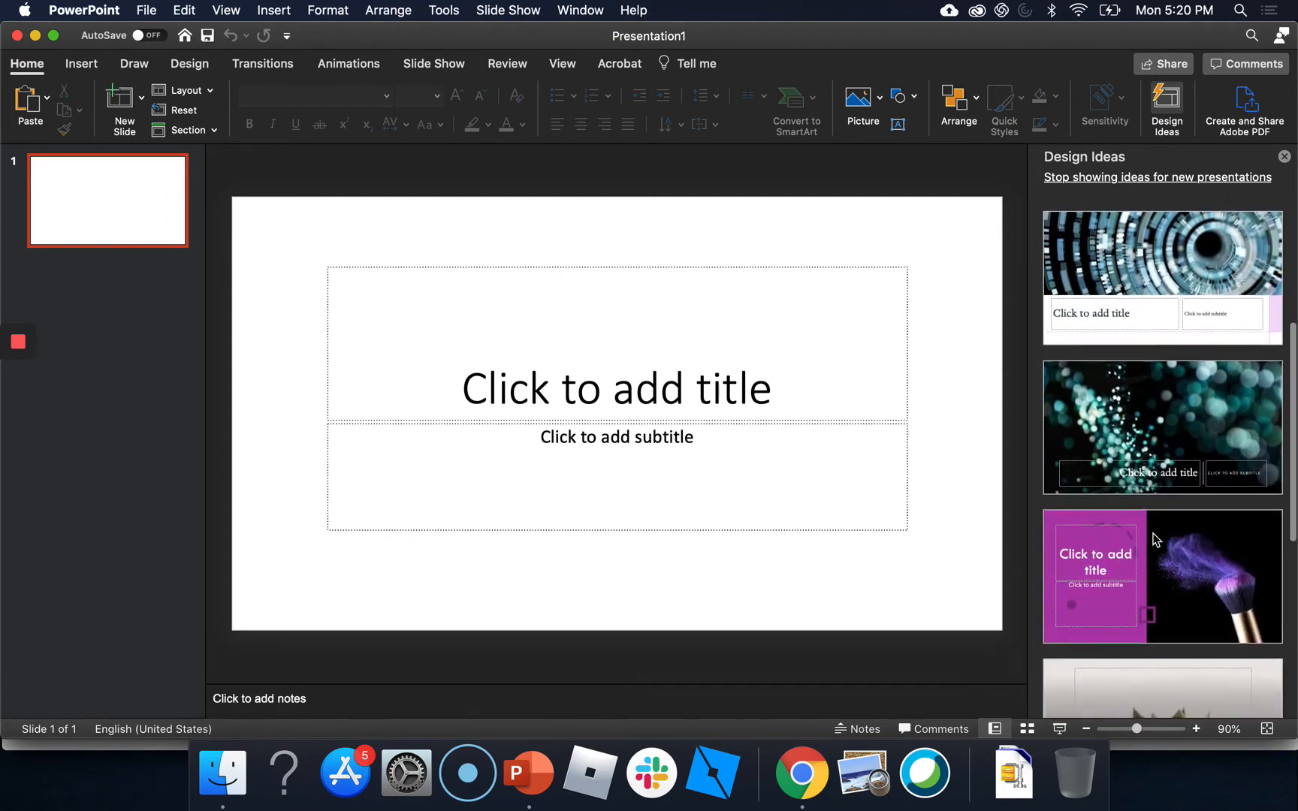
scroll(1154, 539, down, 2)
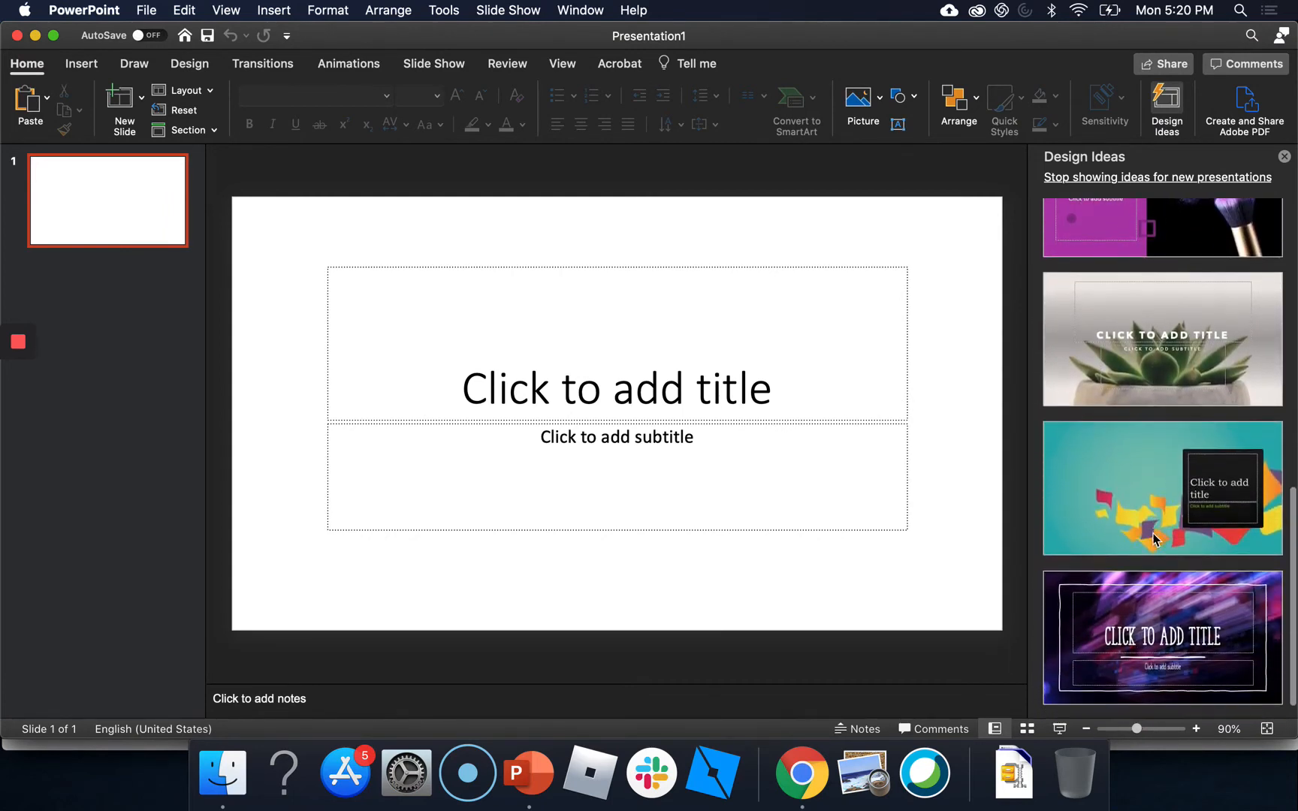
click(1160, 618)
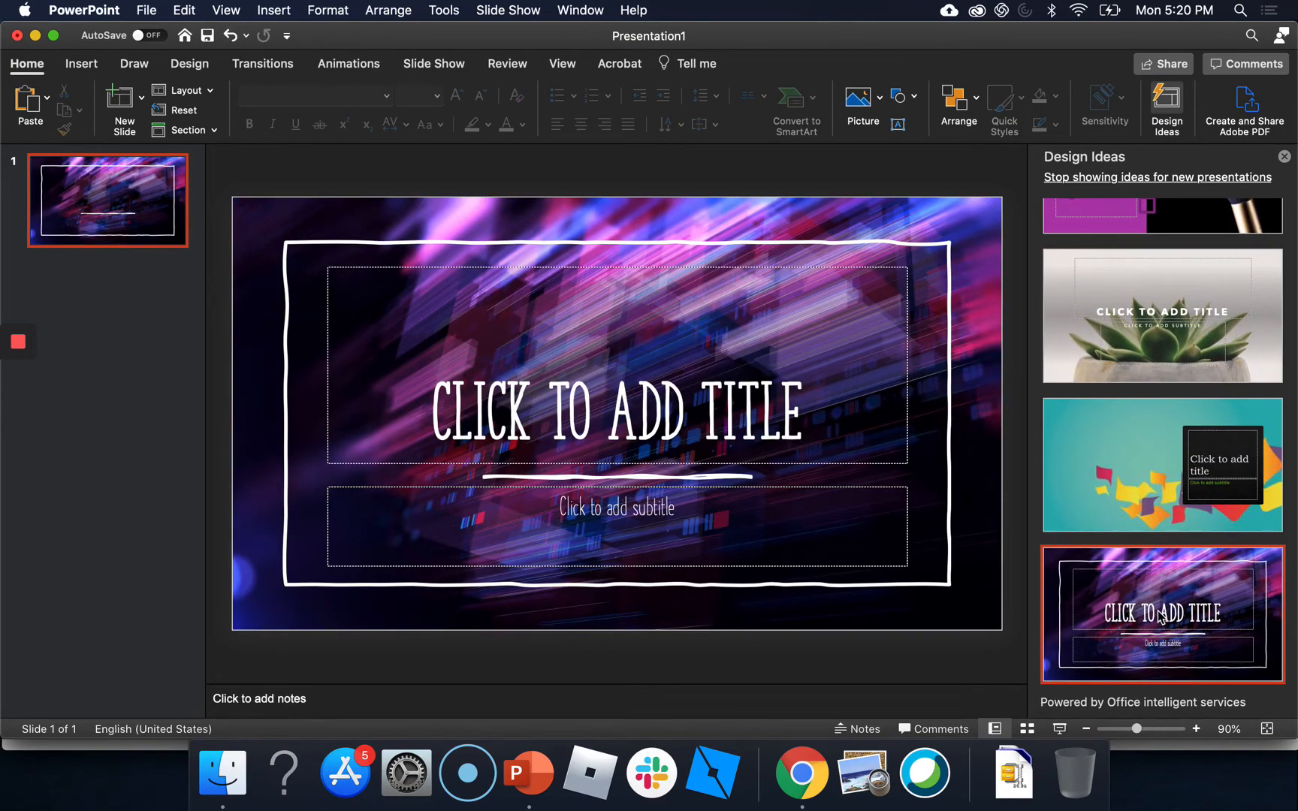
Enter the slide title "What did you find confusing about Chapter 1?" and leave the title box
click(630, 405)
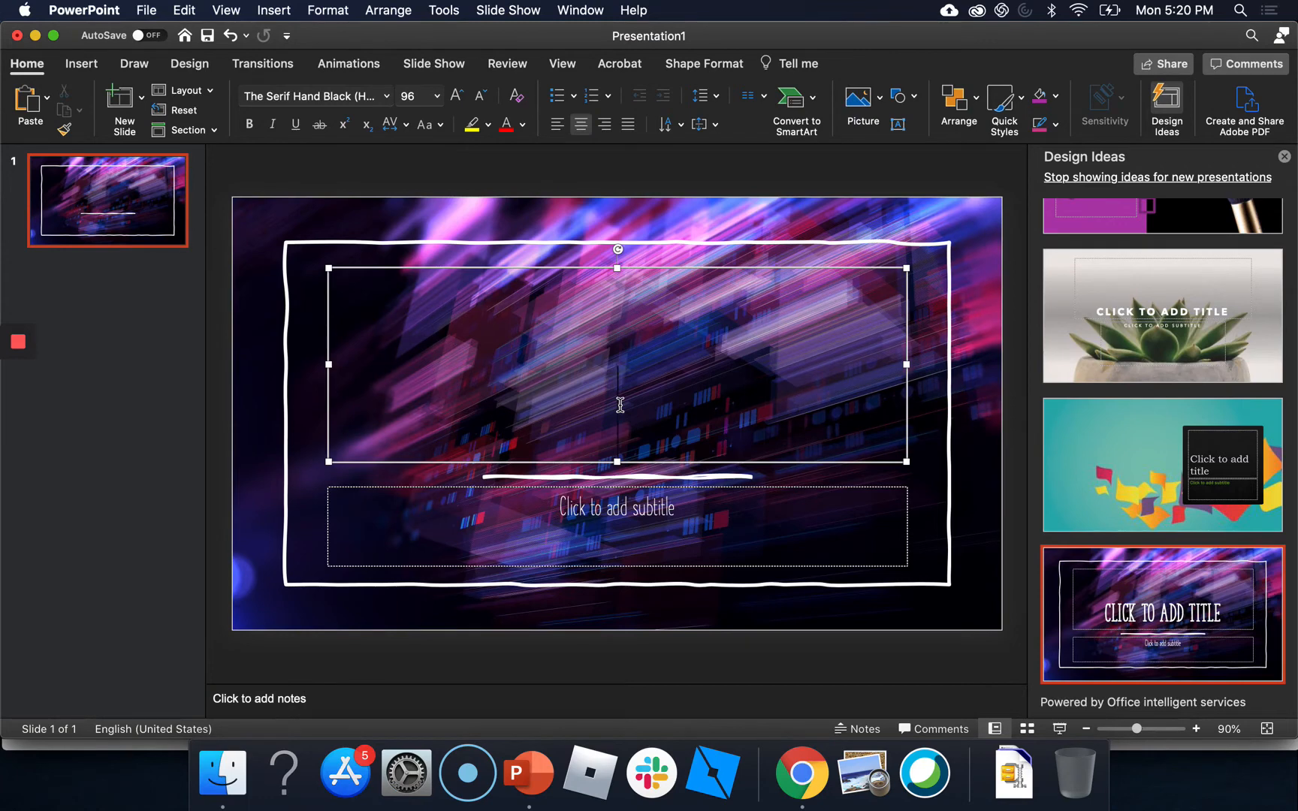
text(W)
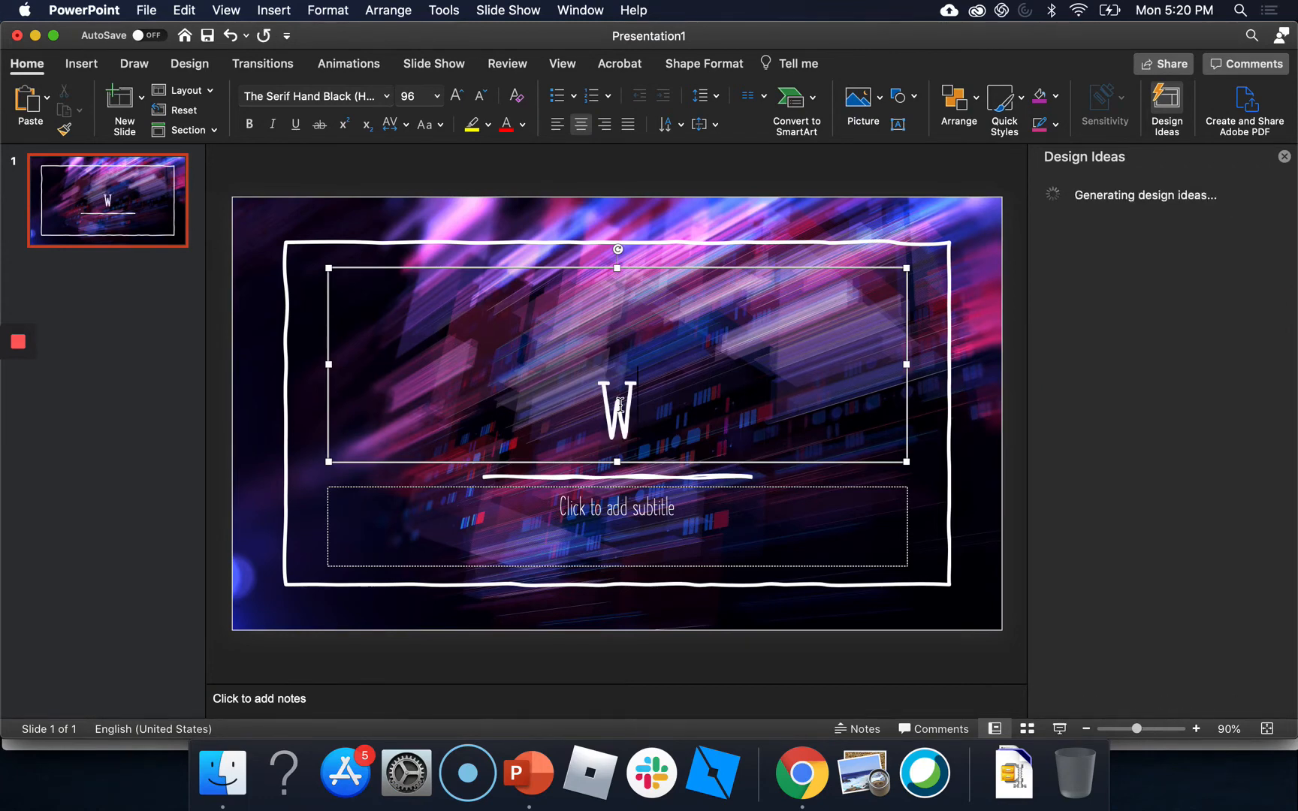
text(HAT DID Y)
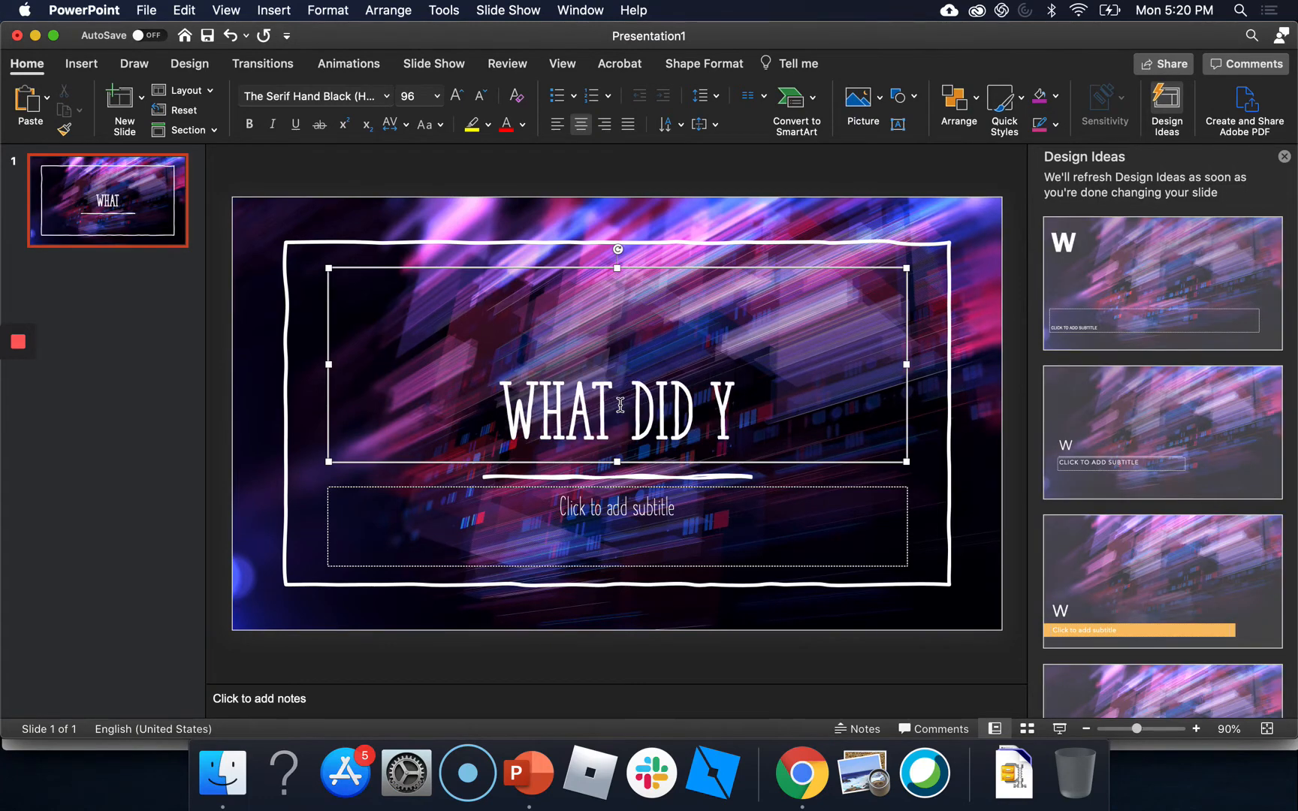
text(OU FIND CONFUS)
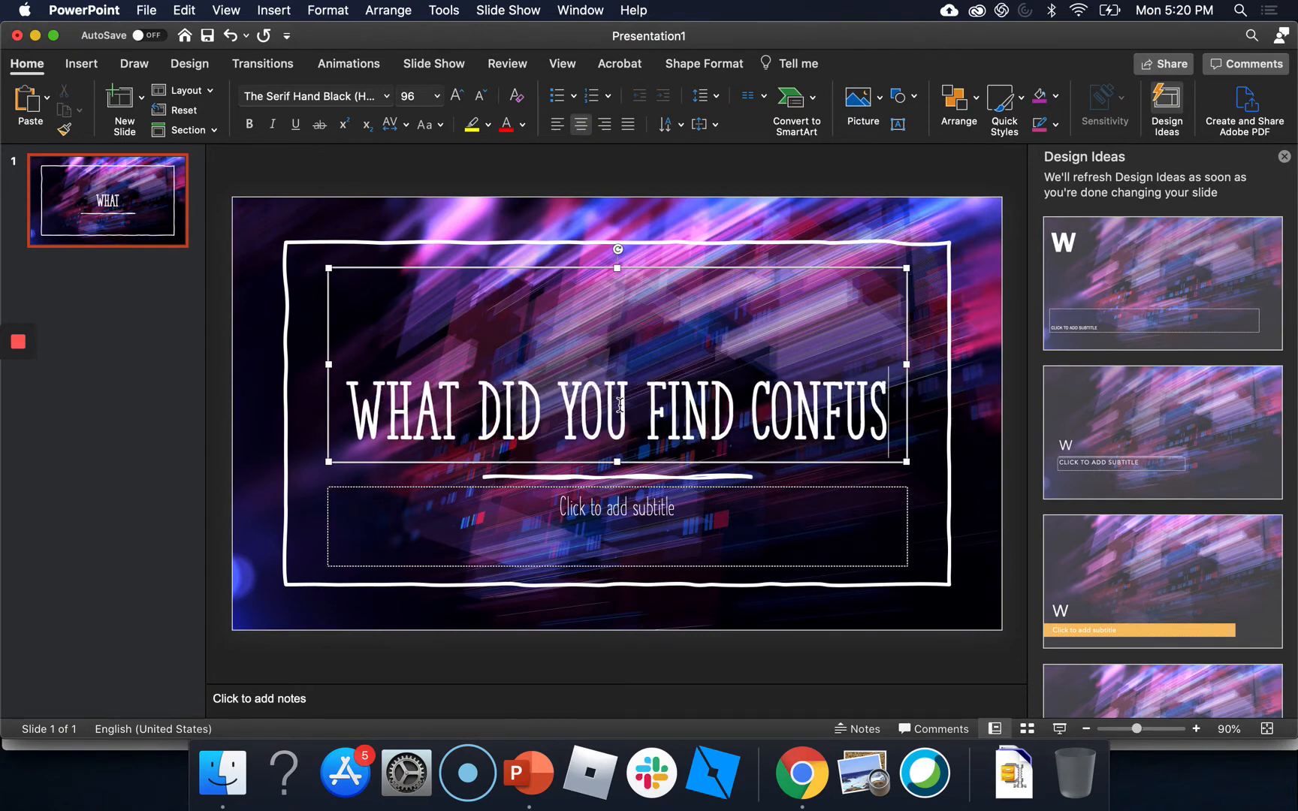
text(ING ABOUT CHA)
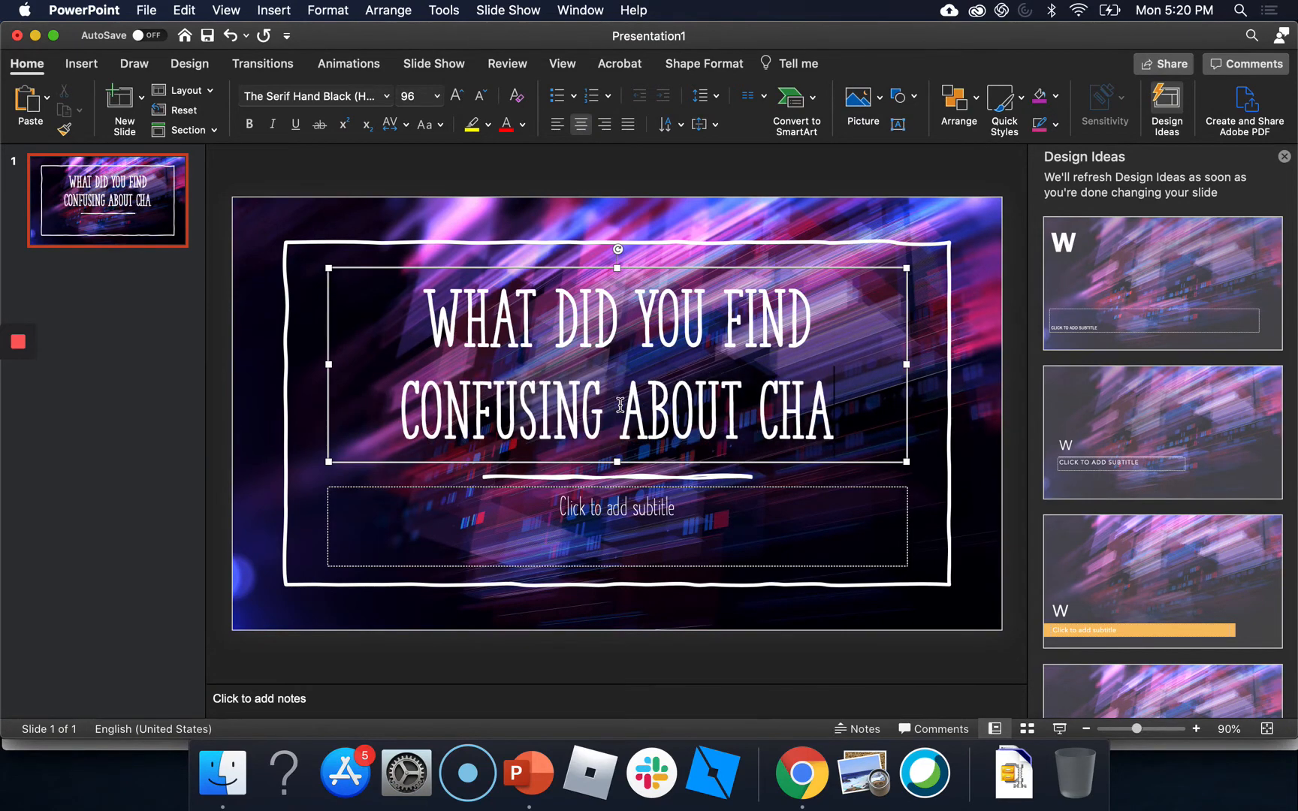
text(PTER 1)
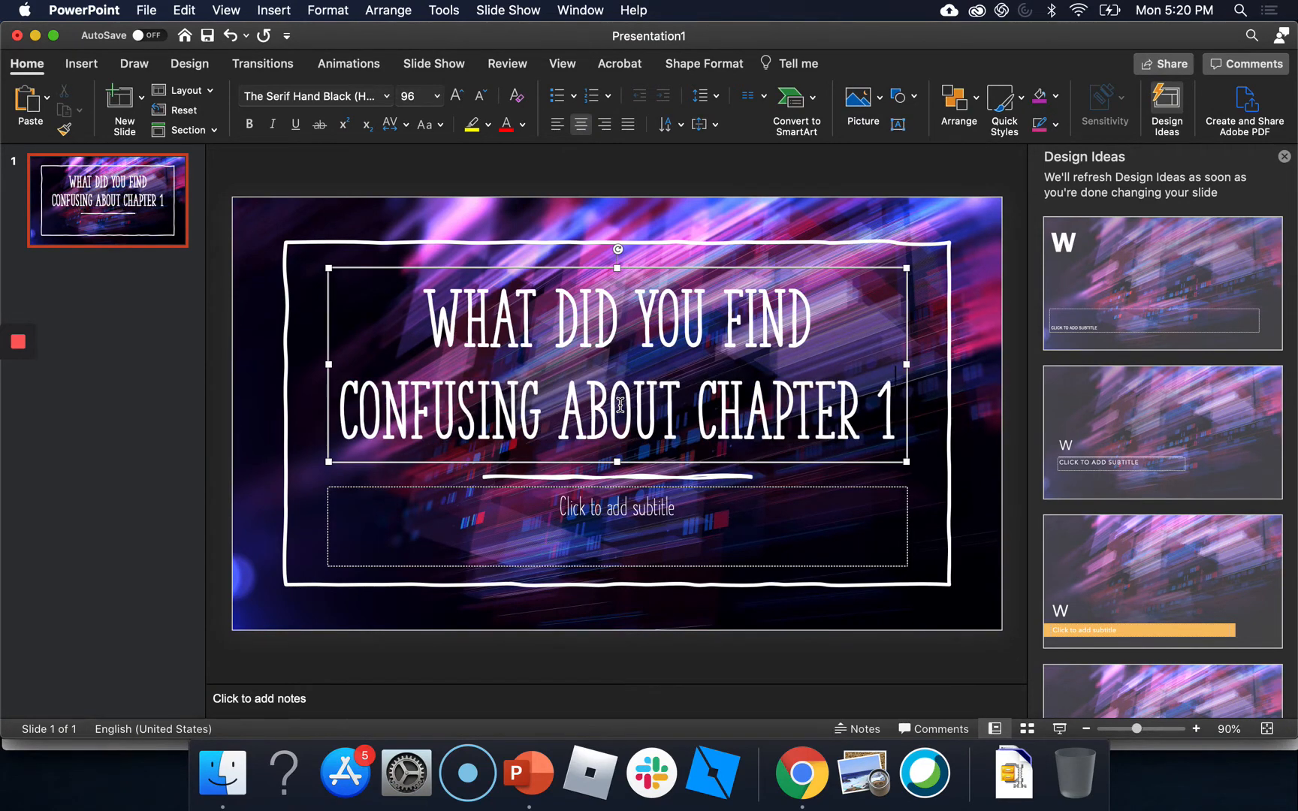
text(?)
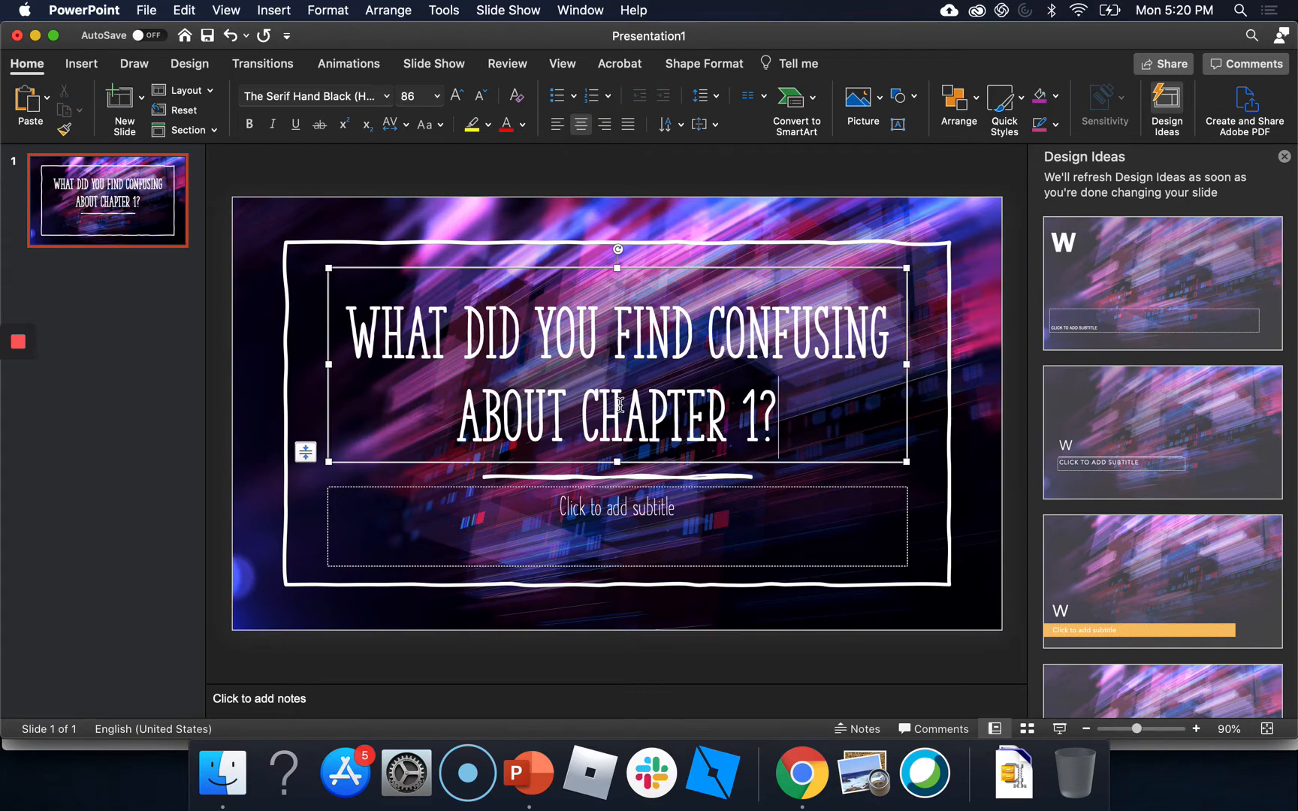
click(640, 485)
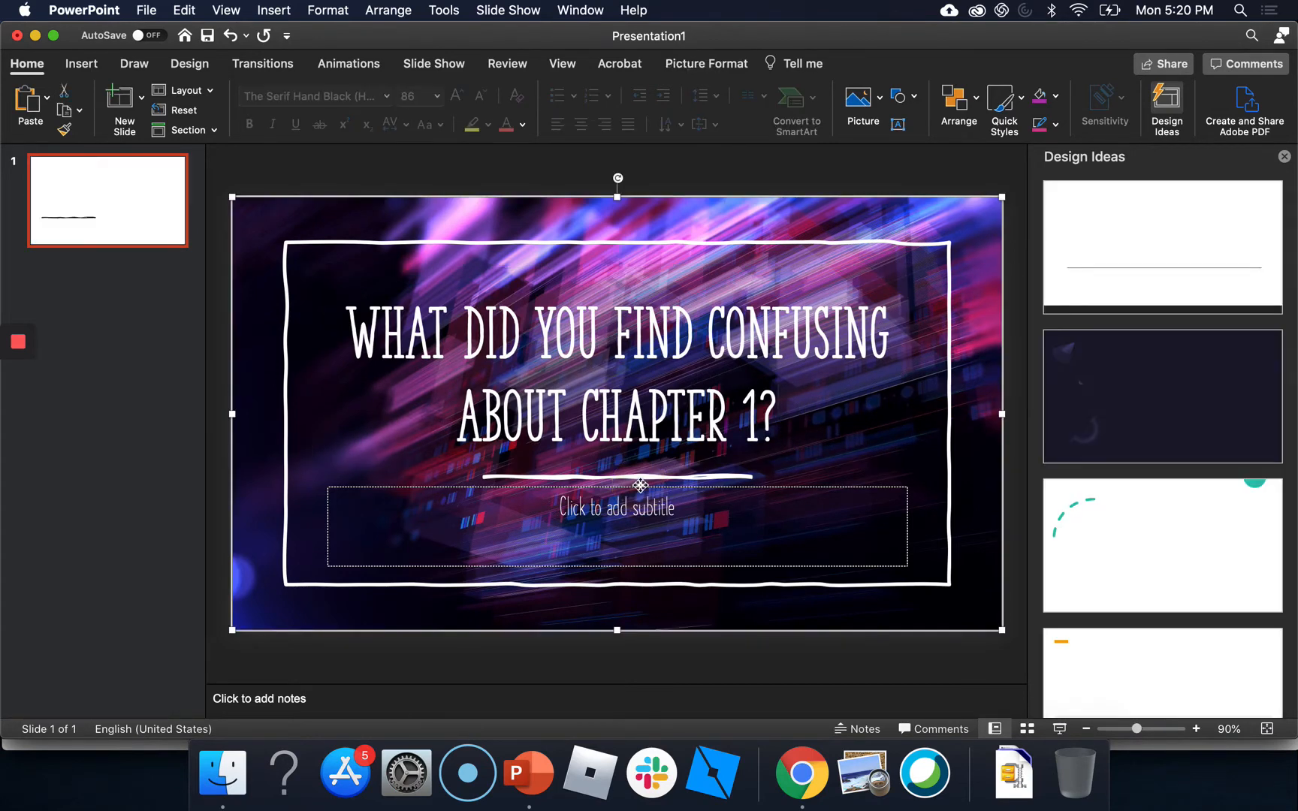
click(693, 487)
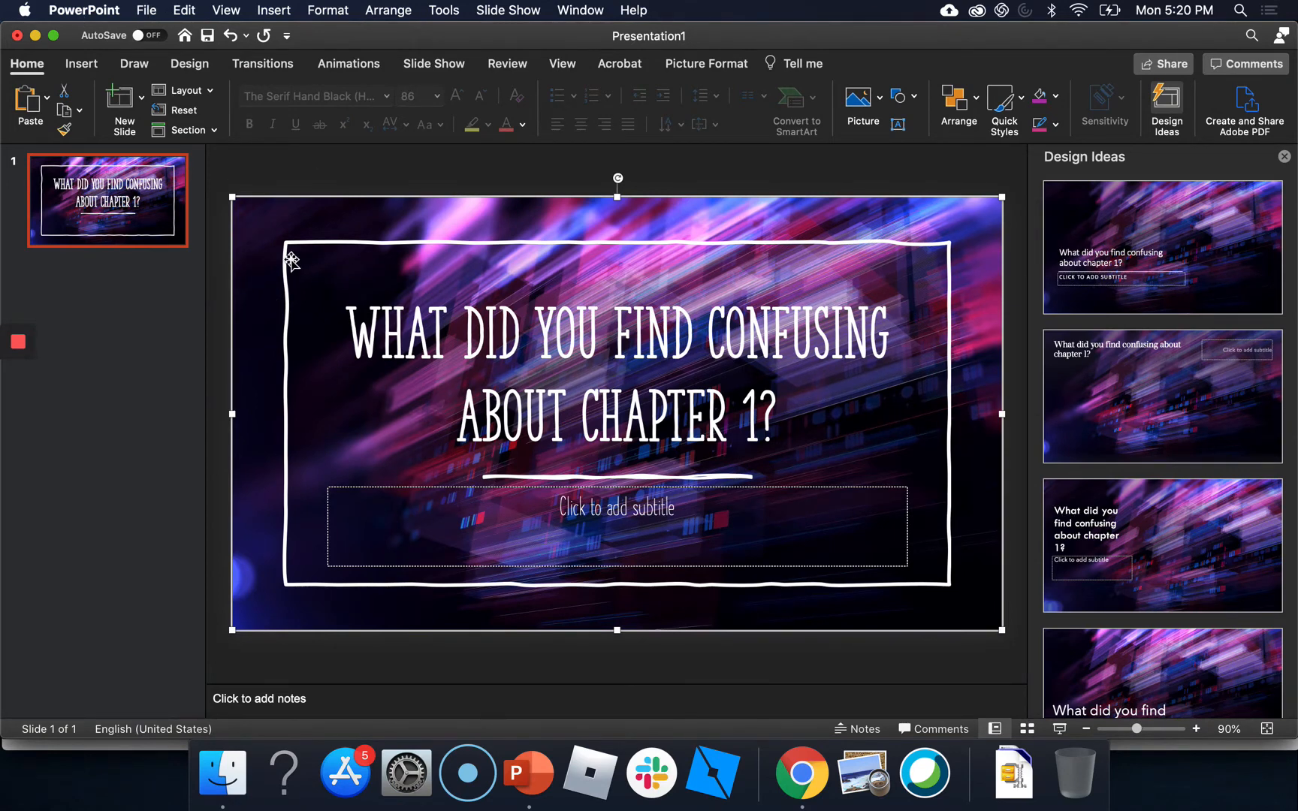
Export the presentation to the Desktop as a PDF named "Discussion #1 Prompt"
click(149, 11)
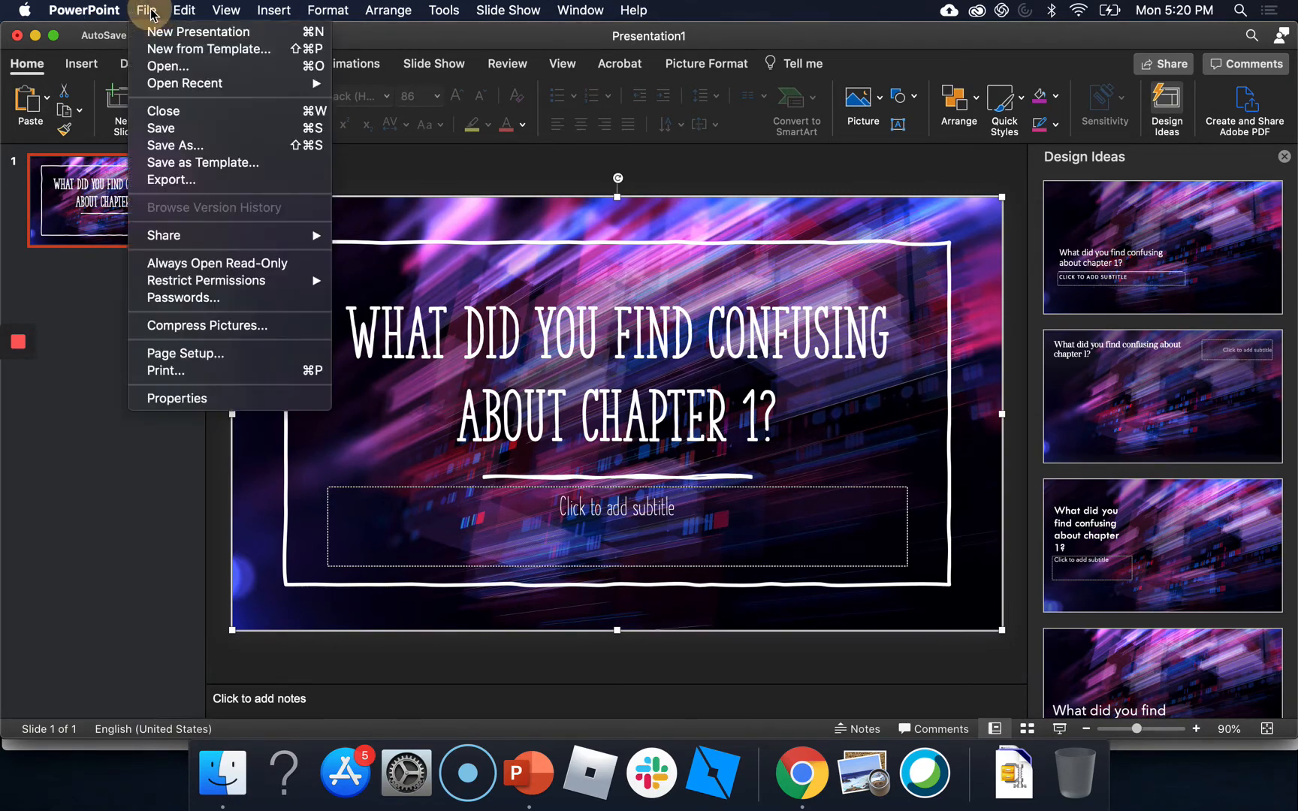
click(173, 145)
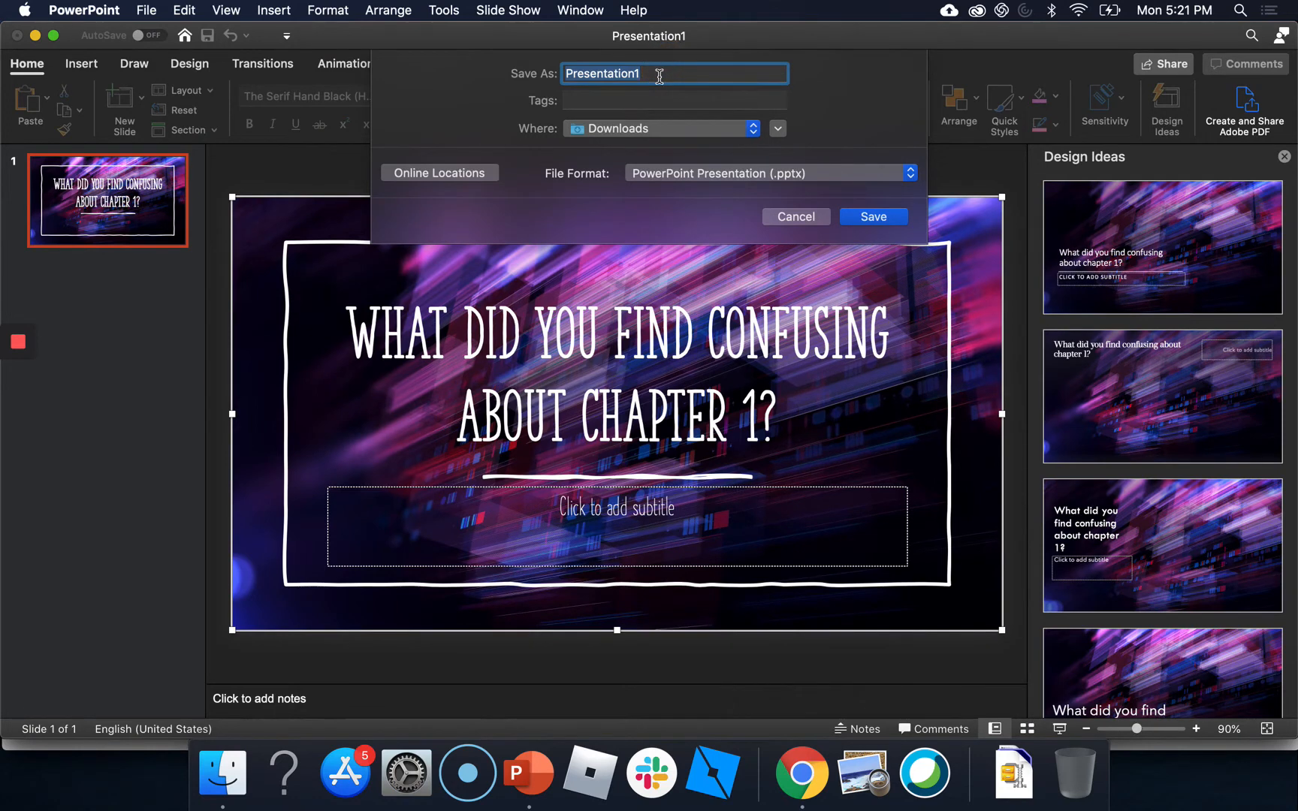
text(Discussion )
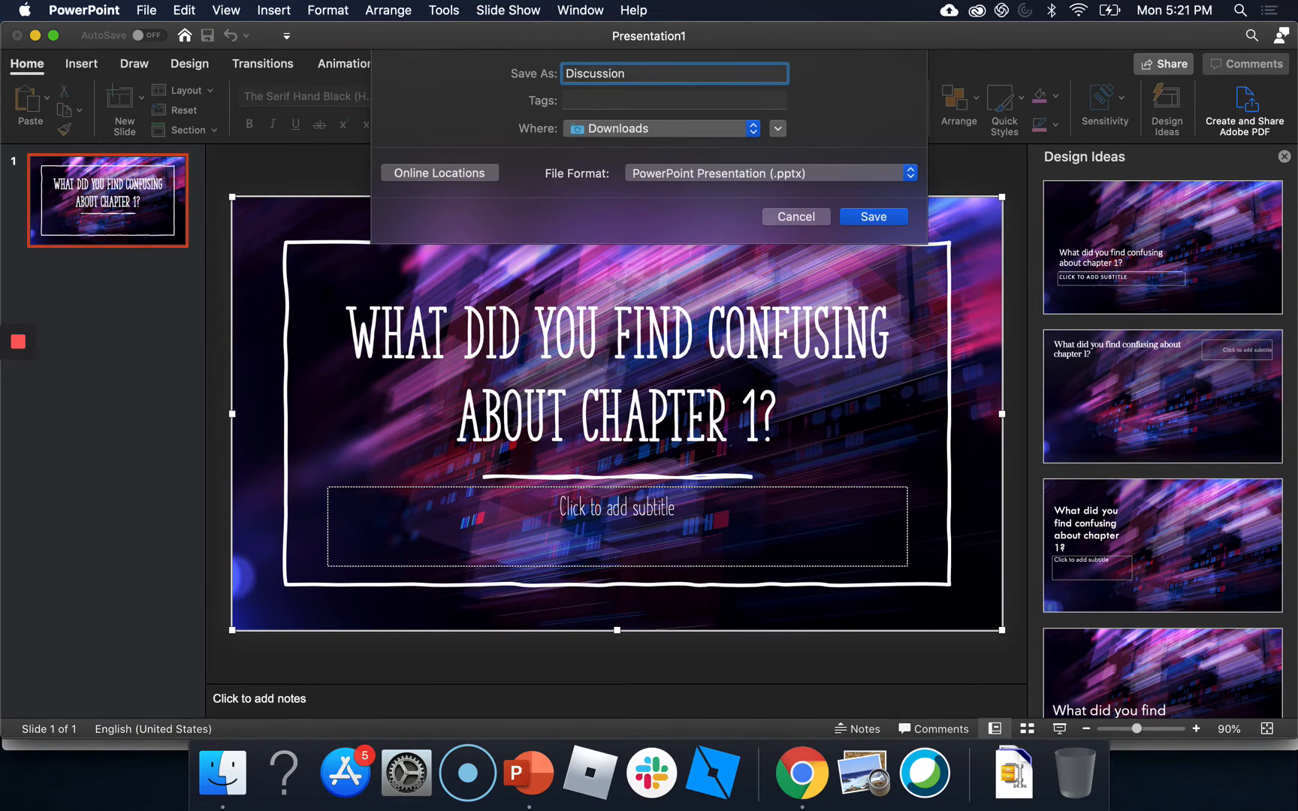
text(#1 Prompt)
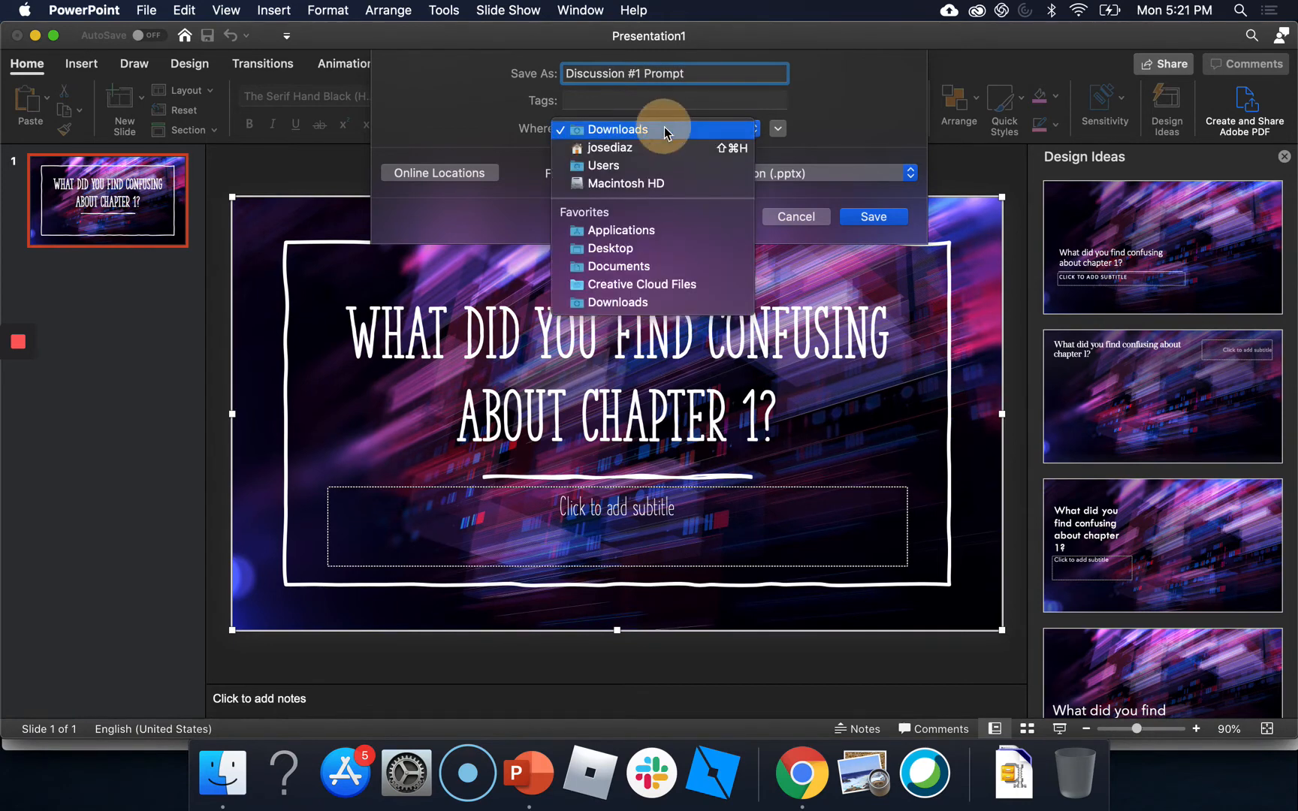
click(665, 131)
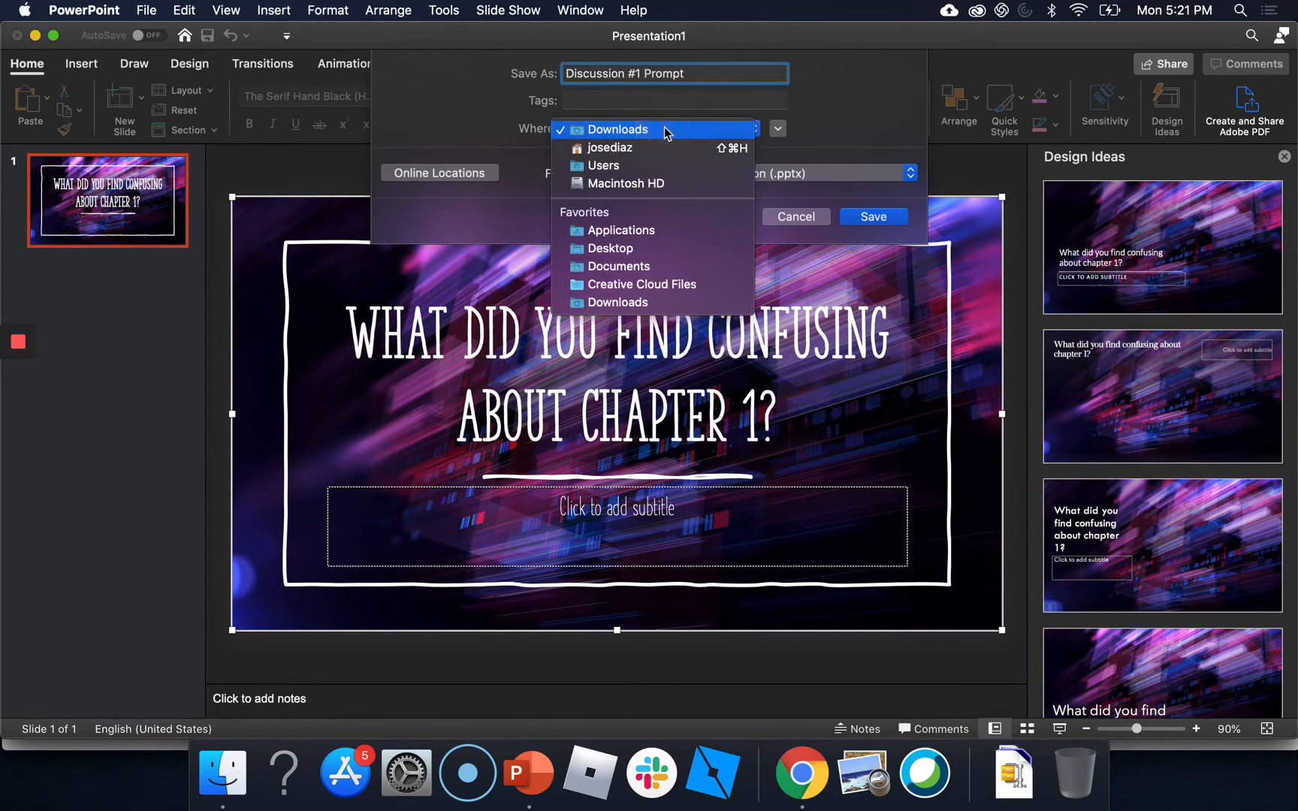
click(638, 251)
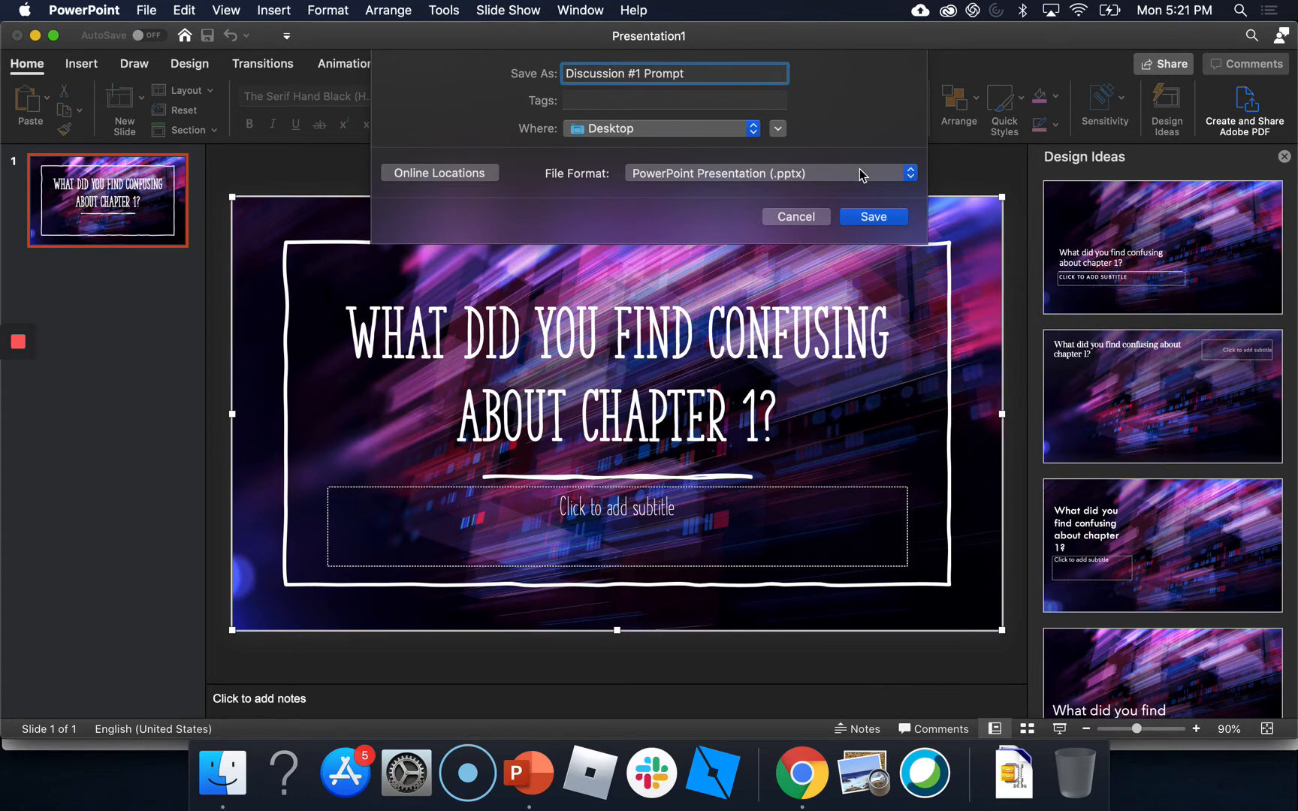
click(860, 176)
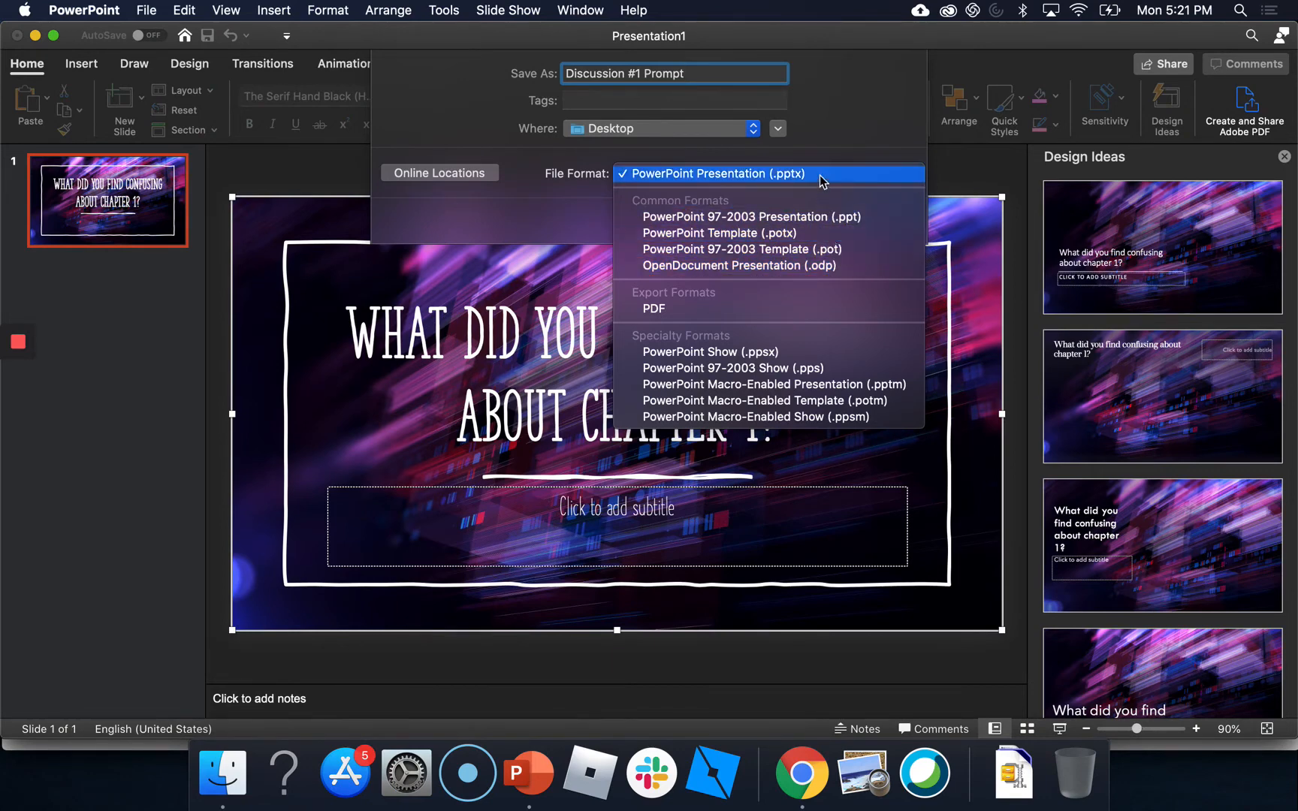
click(704, 310)
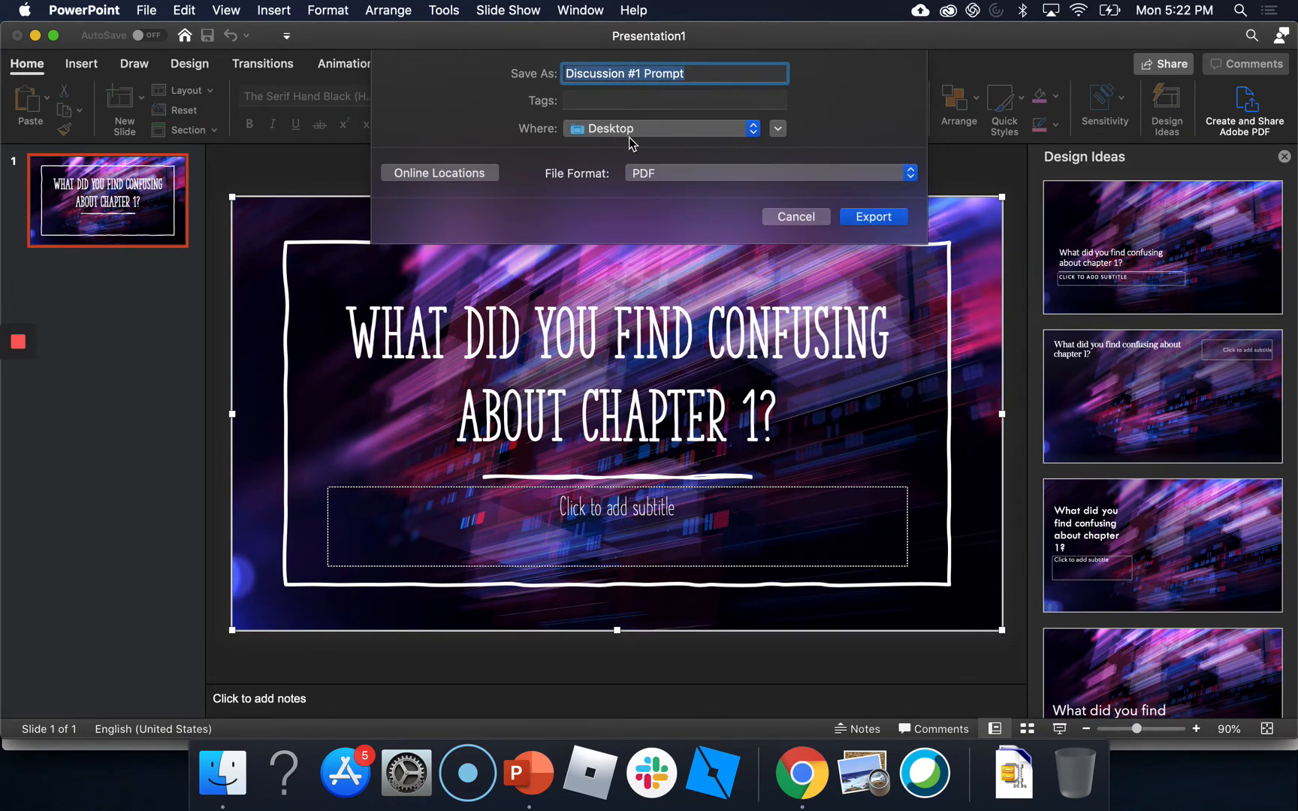
click(873, 217)
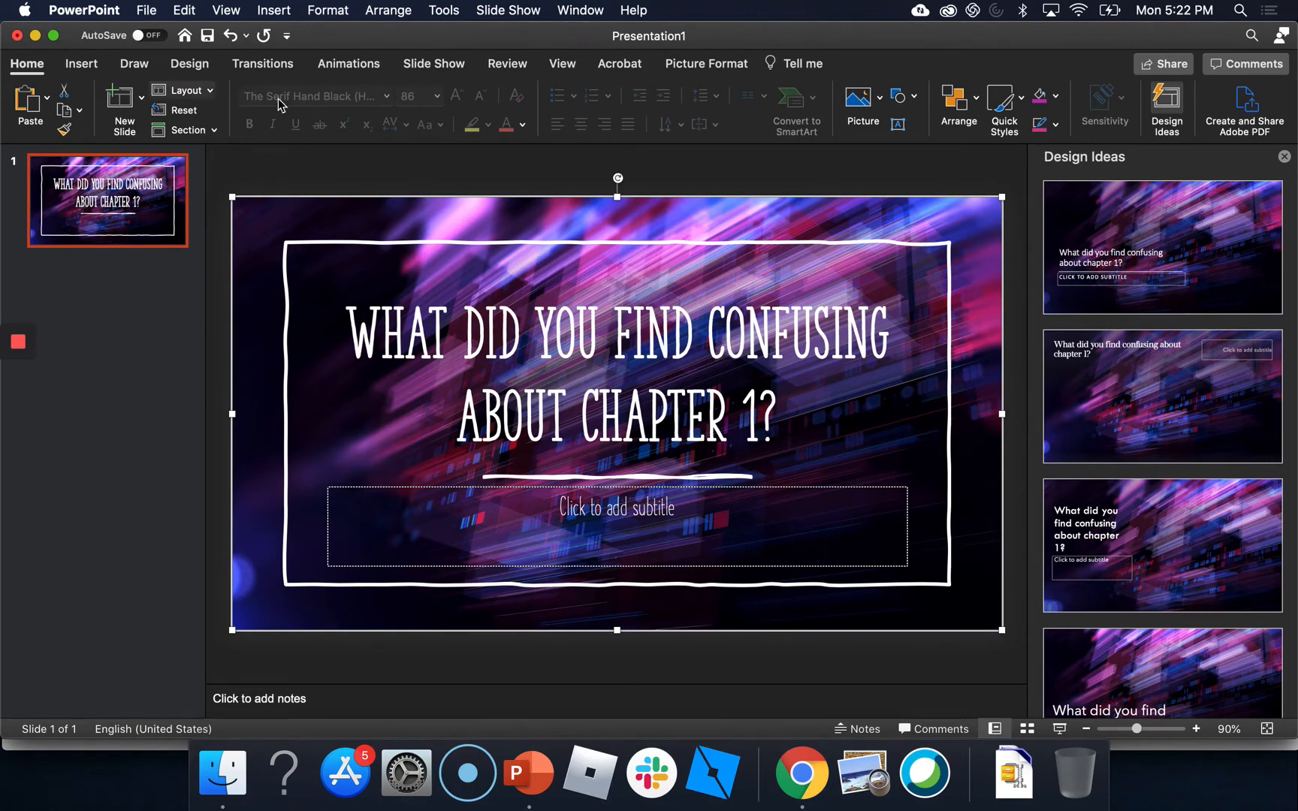
Switch back to the VoiceThread page in Chrome and add "Discussion #1 Prompt.pdf" from the Desktop as media
click(36, 37)
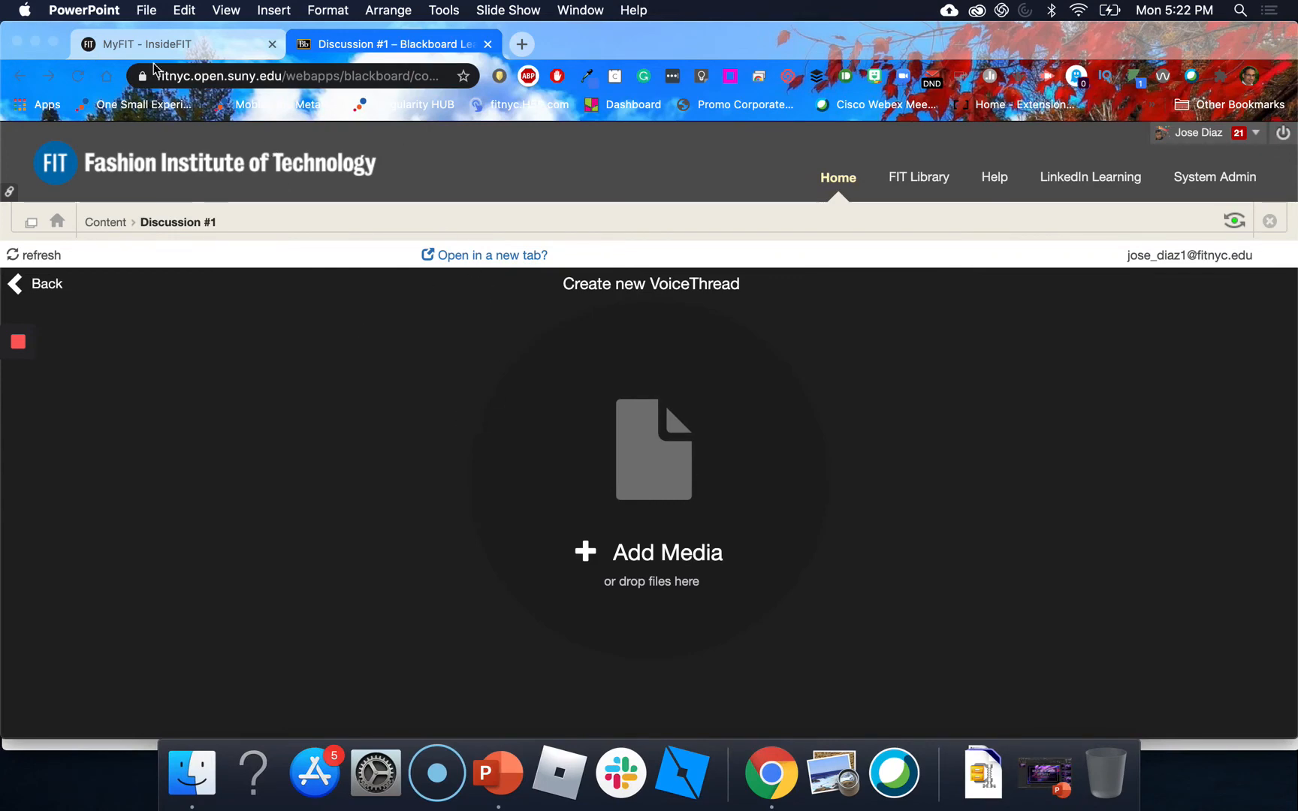
click(56, 48)
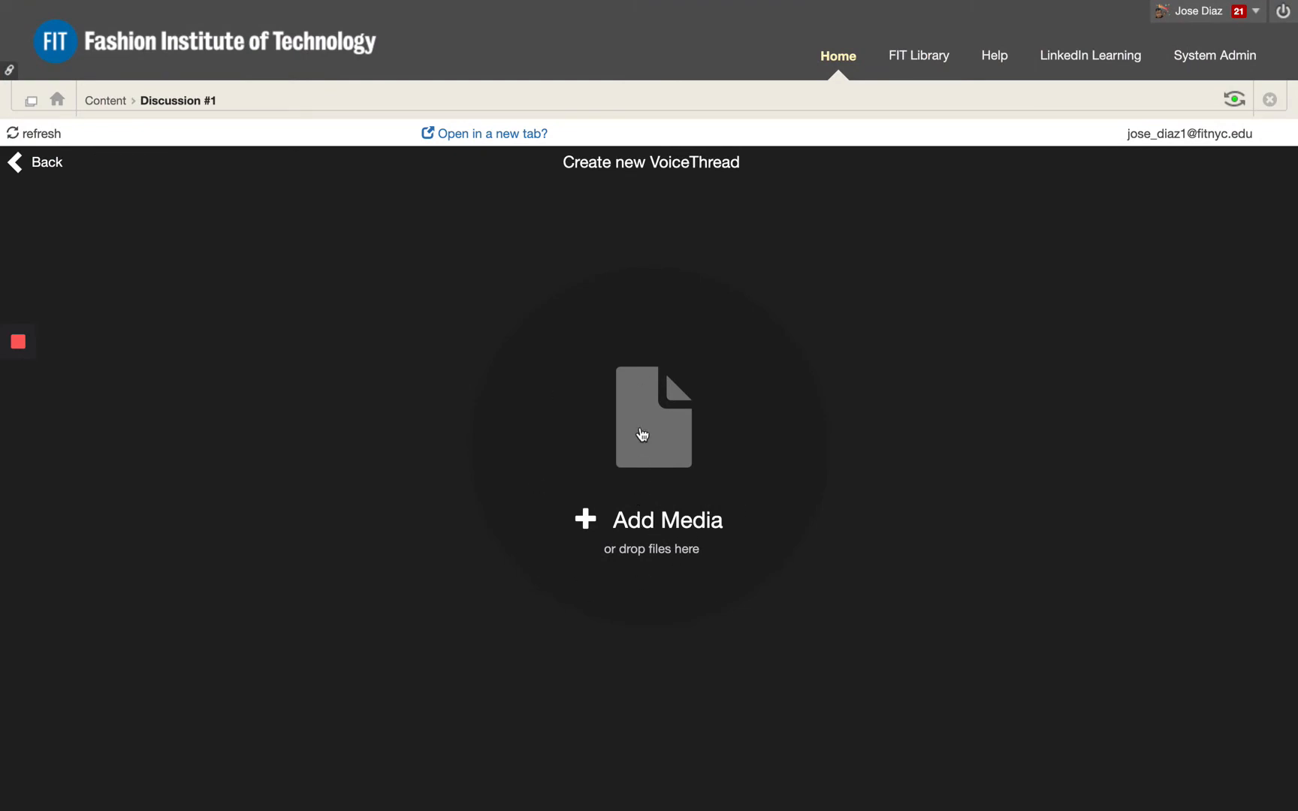
click(642, 434)
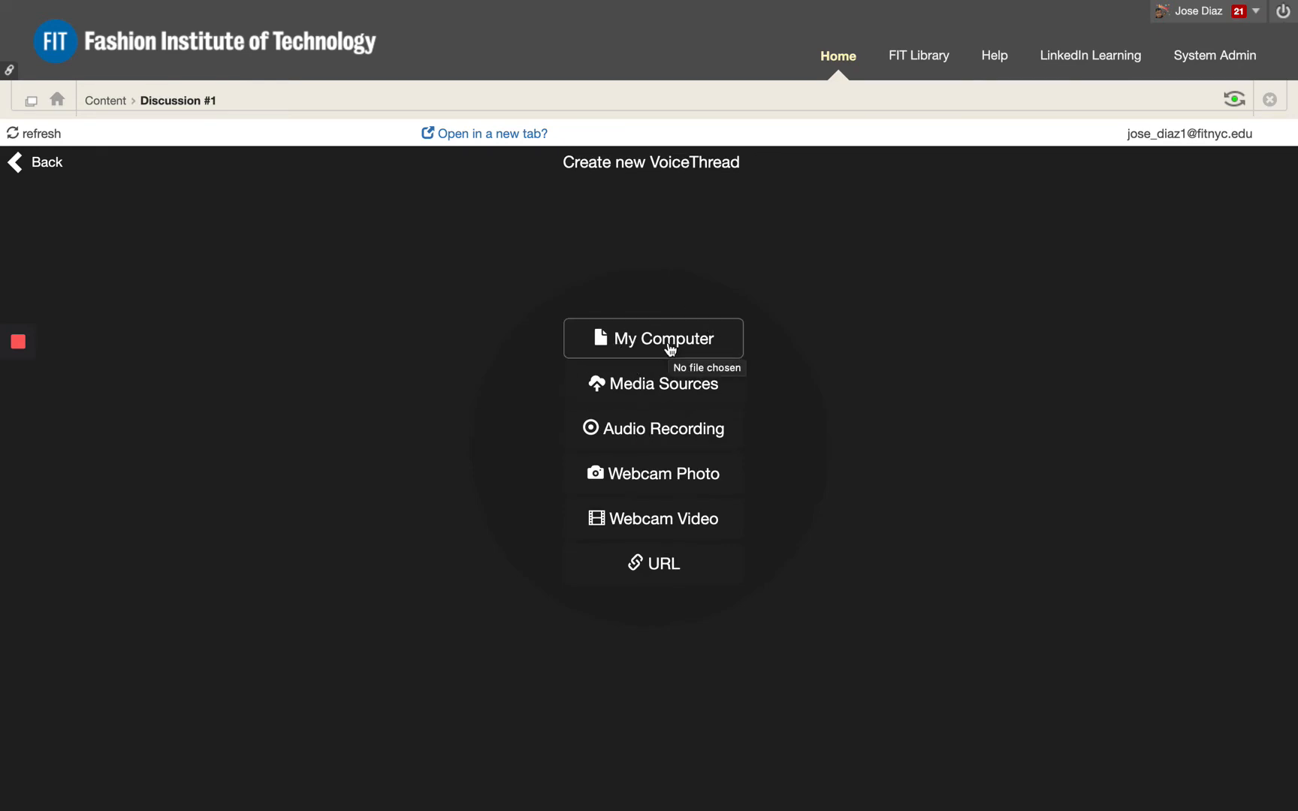
click(696, 348)
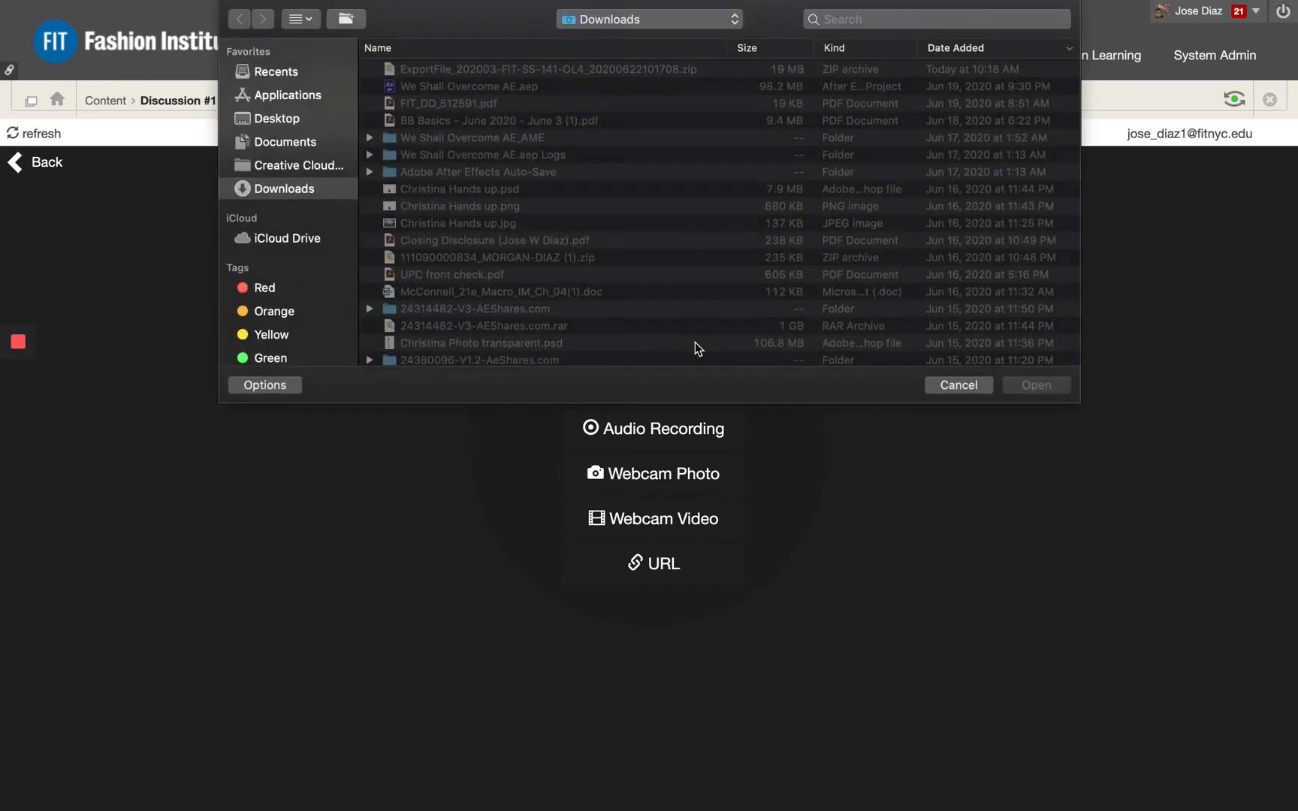
click(275, 120)
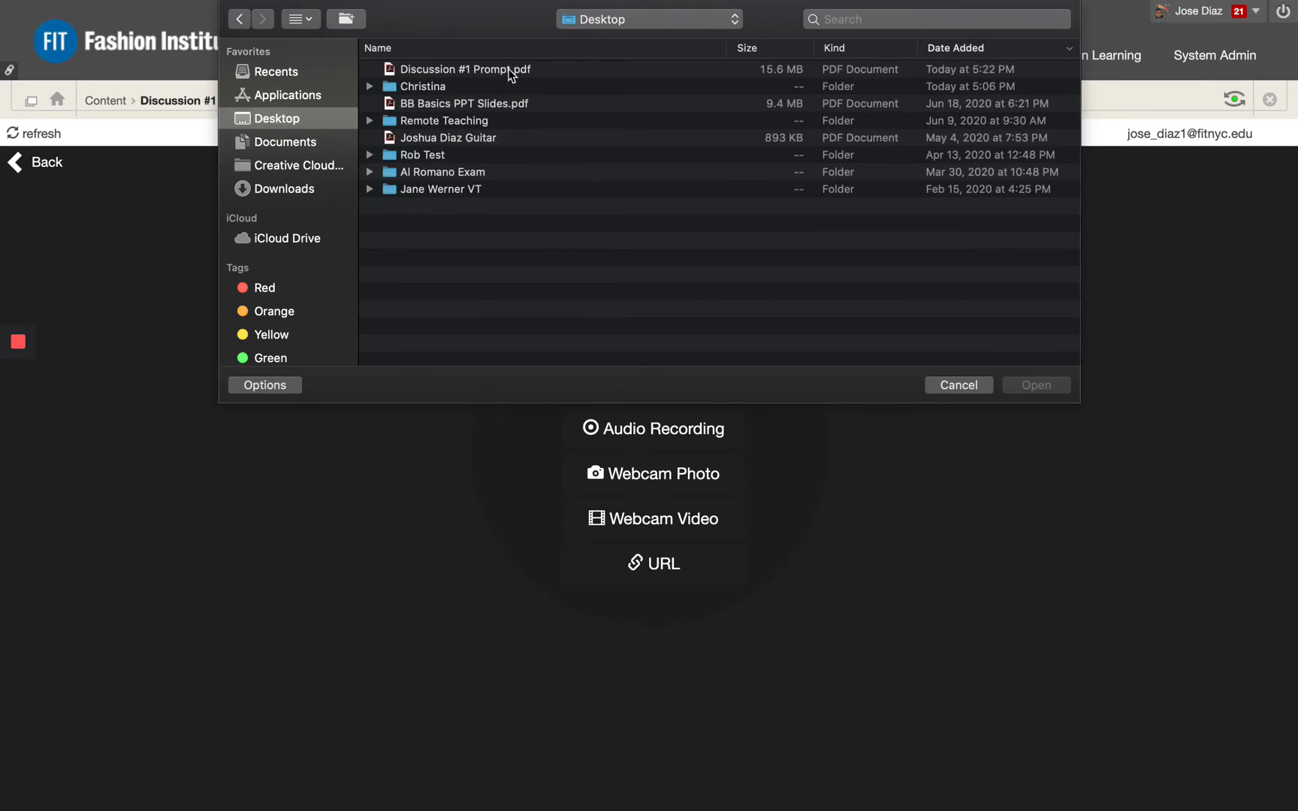
click(509, 70)
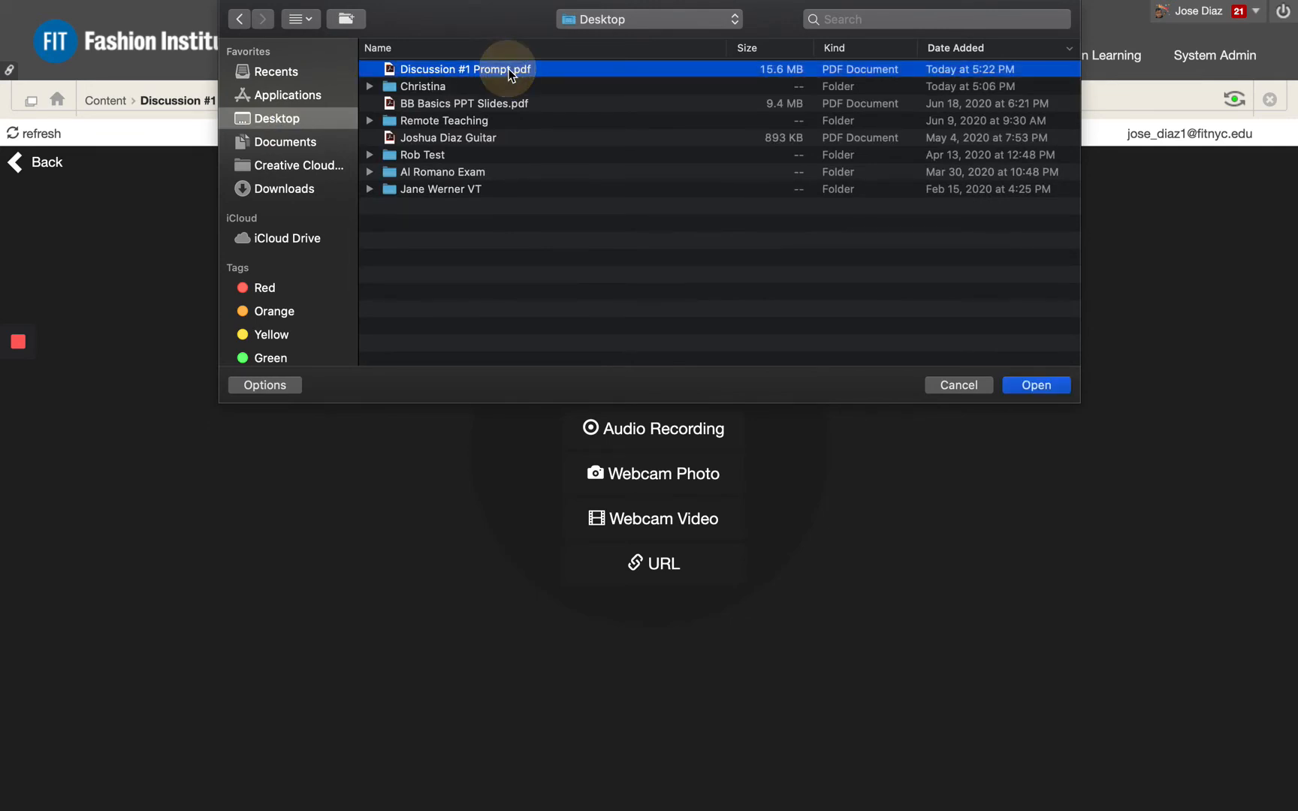
click(1026, 386)
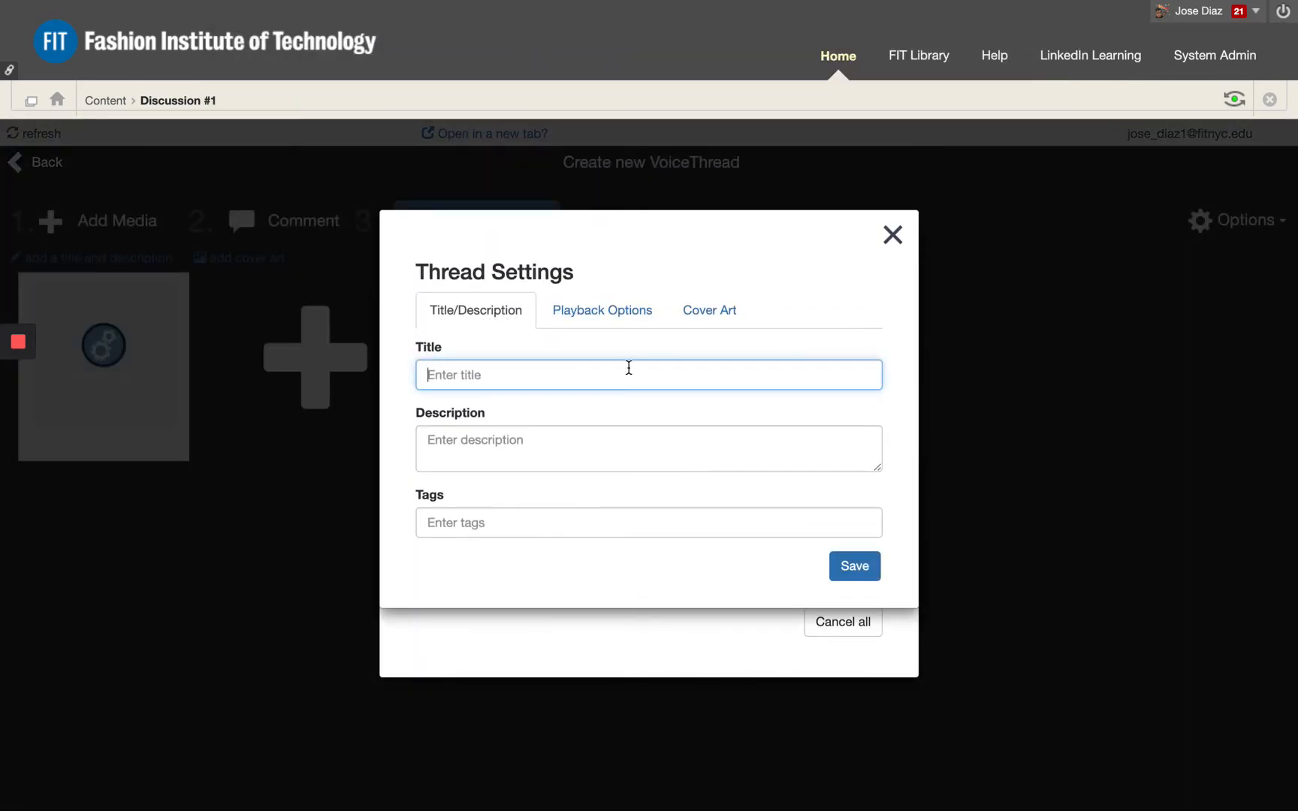
Title the new VoiceThread "Discussion #1" and begin editing its description
click(507, 368)
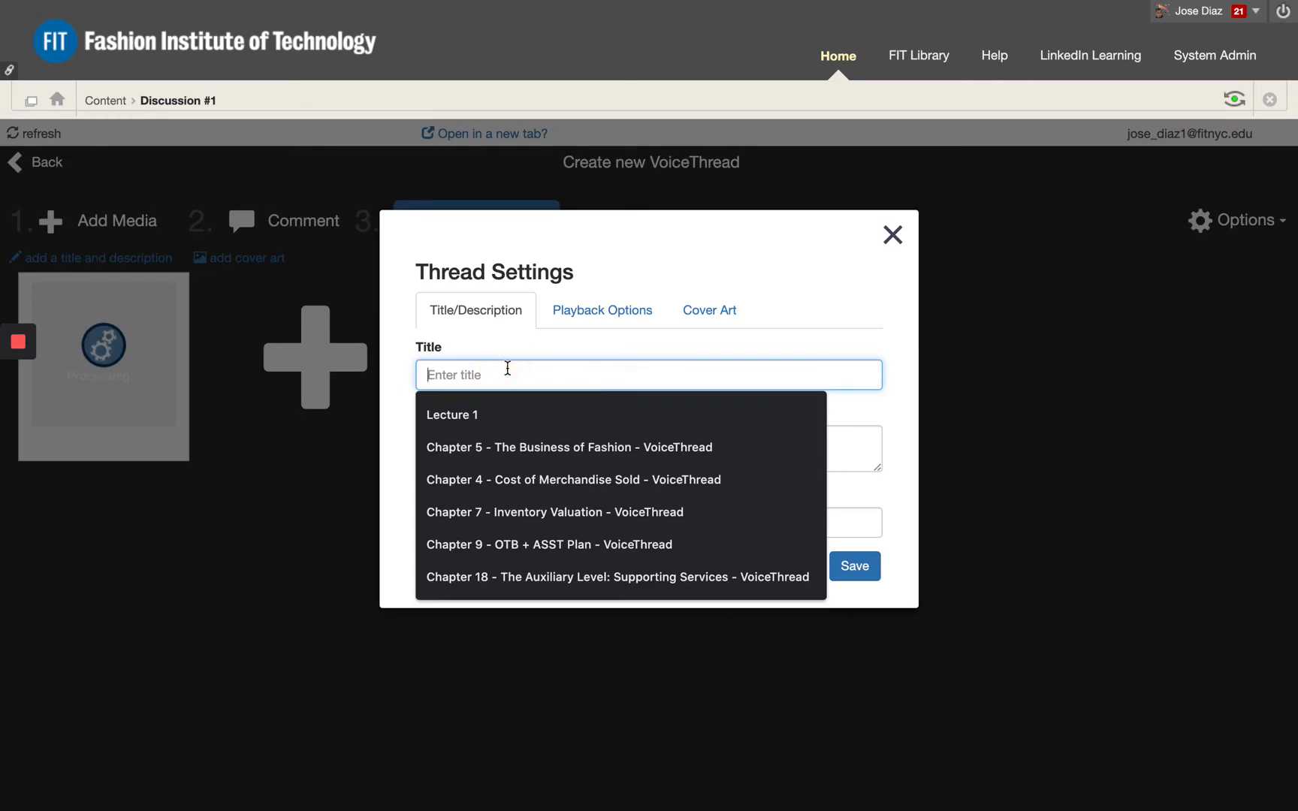
text(Discu)
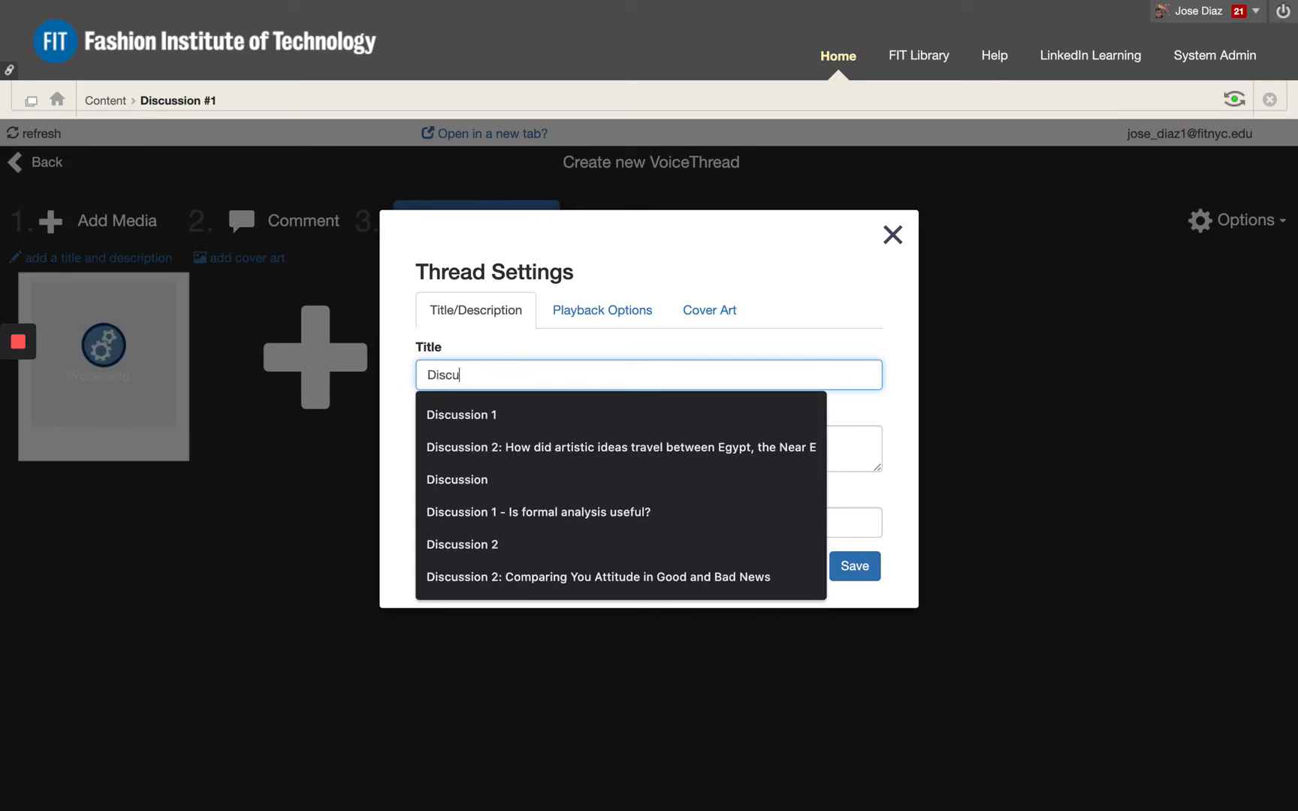
text(ssion )
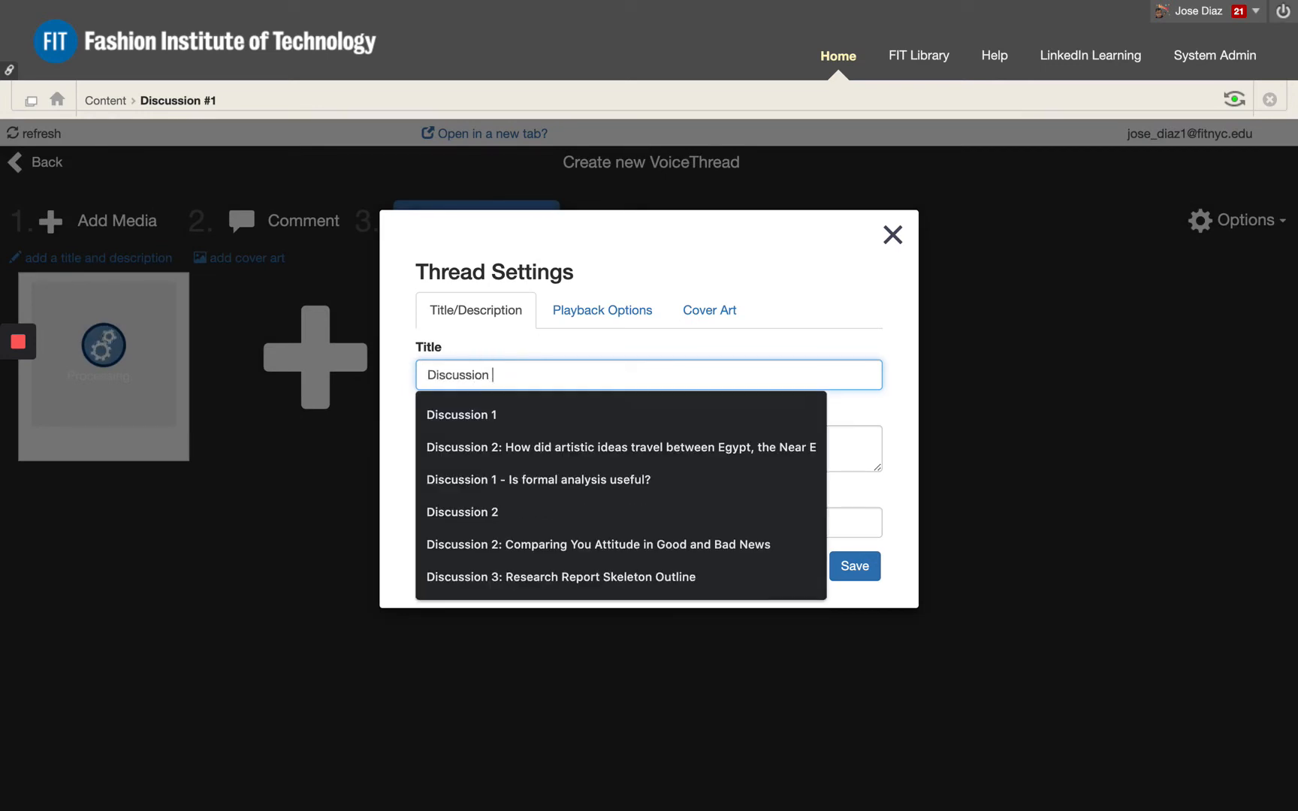
text(#1)
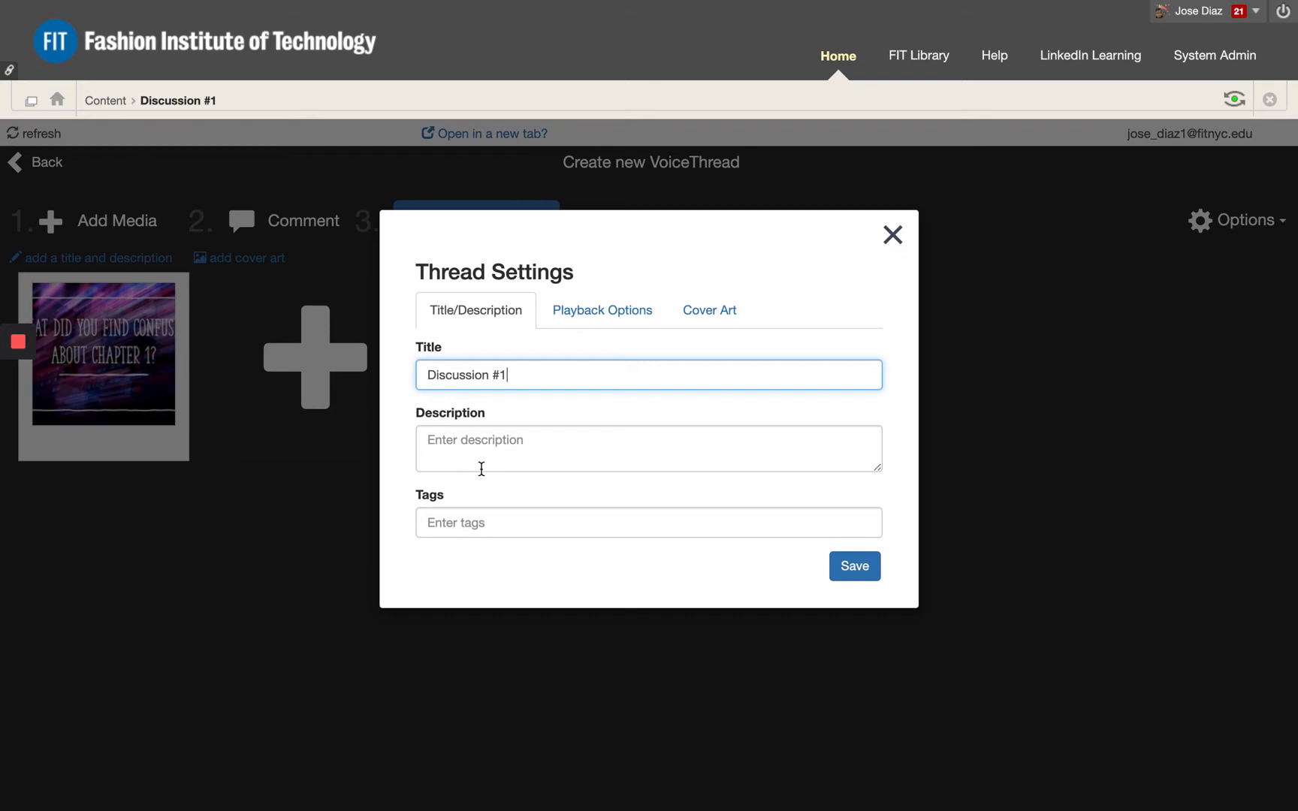
click(482, 450)
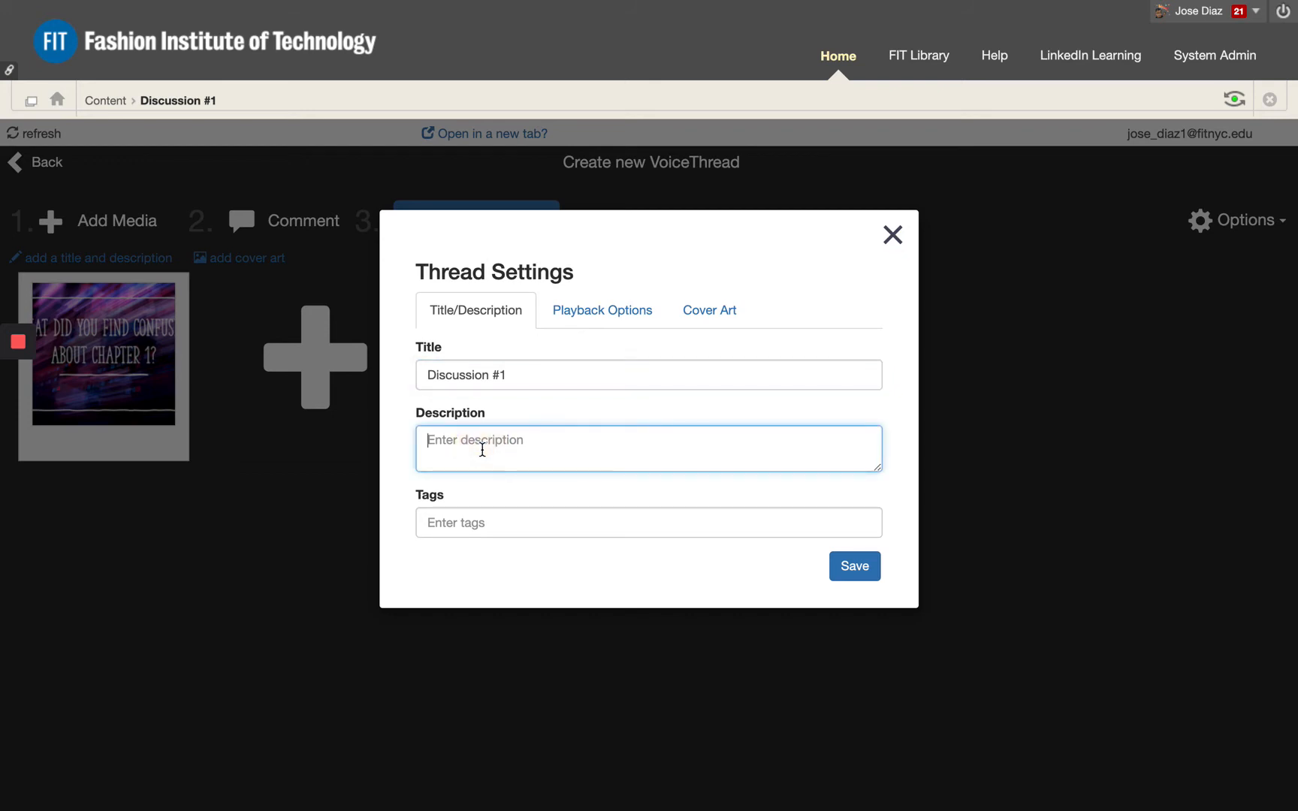
text(Ceate)
text(ate)
text( a post)
text(using)
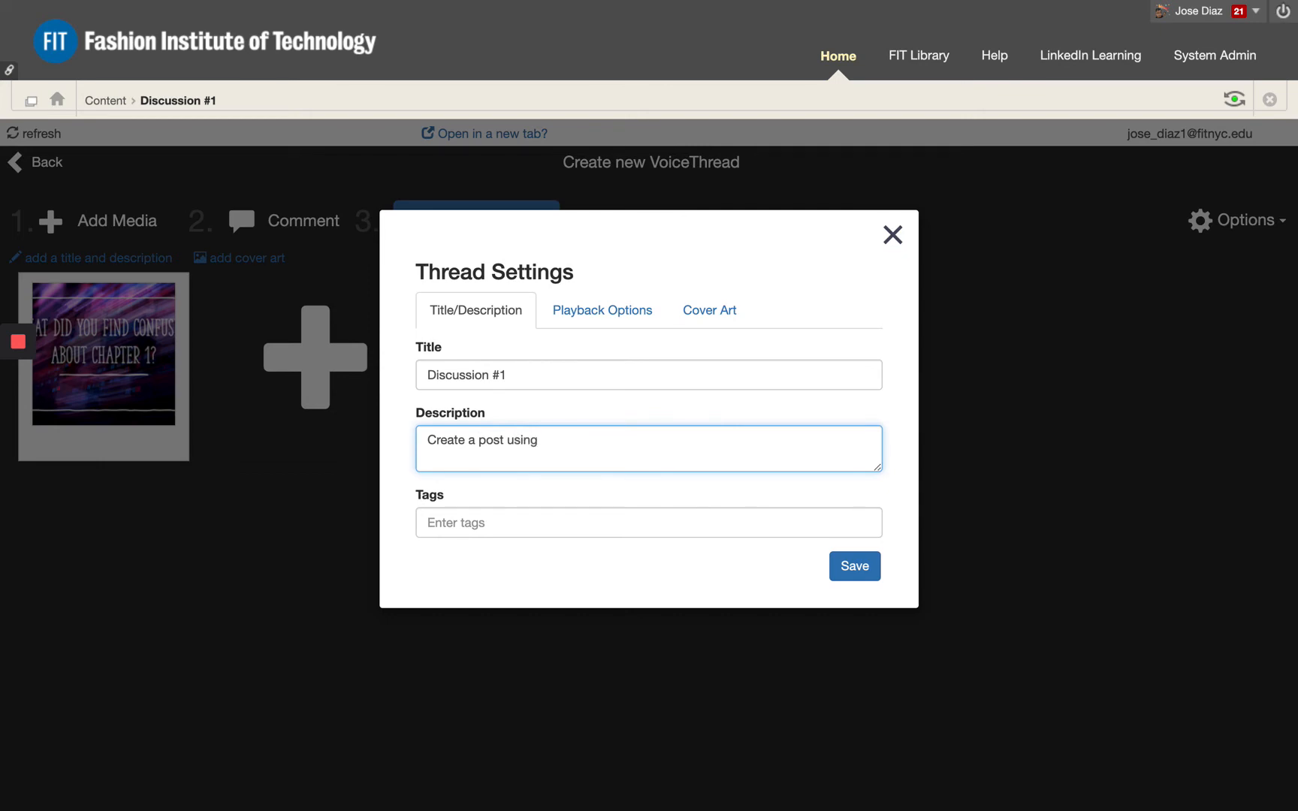
key(BackSpace)
key(BackSpace)
key(BackSpace)
key(BackSpace)
key(BackSpace)
key(BackSpace)
key(BackSpace)
key(BackSpace)
key(BackSpace)
key(BackSpace)
key(BackSpace)
key(BackSpace)
key(BackSpace)
key(BackSpace)
key(BackSpace)
key(BackSpace)
key(BackSpace)
key(BackSpace)
key(BackSpace)
key(BackSpace)
Enter the description "Record your response using the microphone icon." with its spelling corrected
text(REco)
key(BackSpace)
key(BackSpace)
key(BackSpace)
text(ecord you)
text(r )
text(voice3)
key(BackSpace)
key(BackSpace)
key(BackSpace)
key(BackSpace)
key(BackSpace)
text(response si)
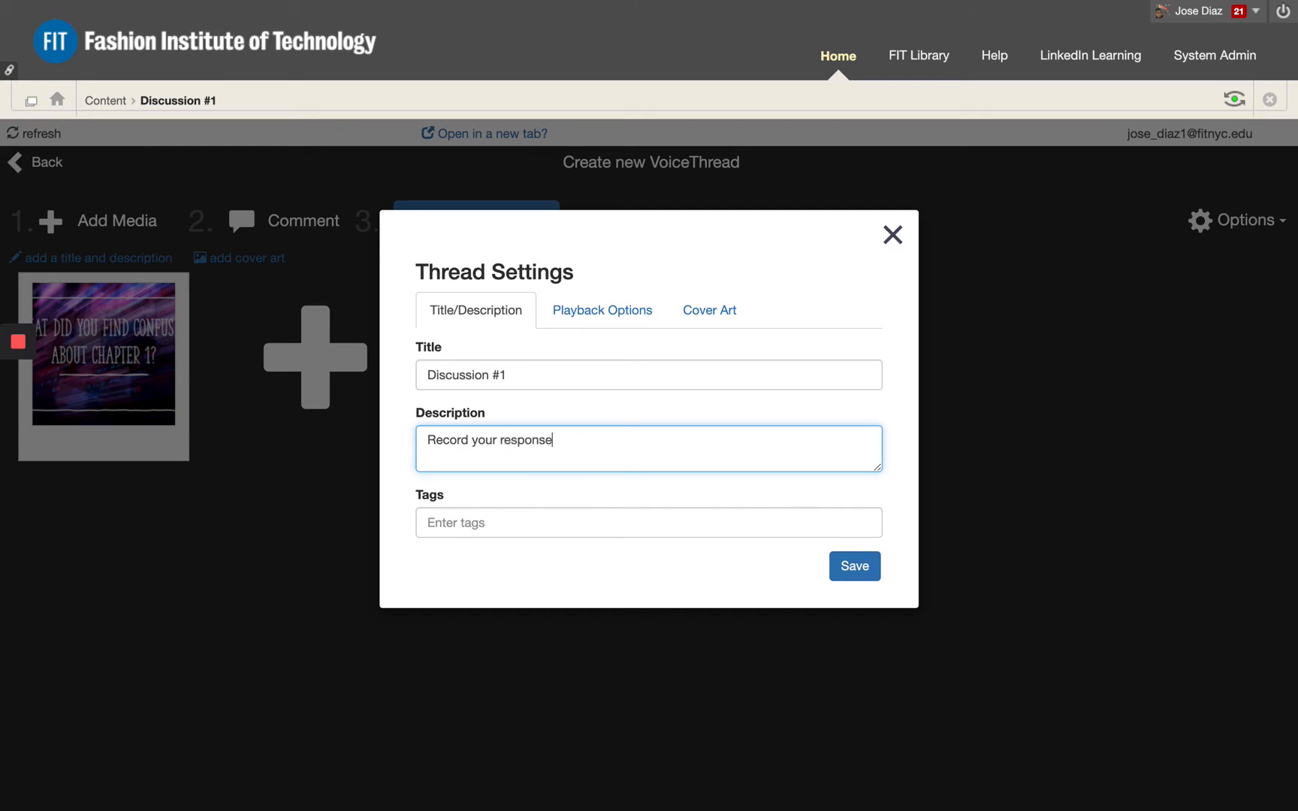
key(BackSpace)
key(BackSpace)
text(using the mircrophone icon.)
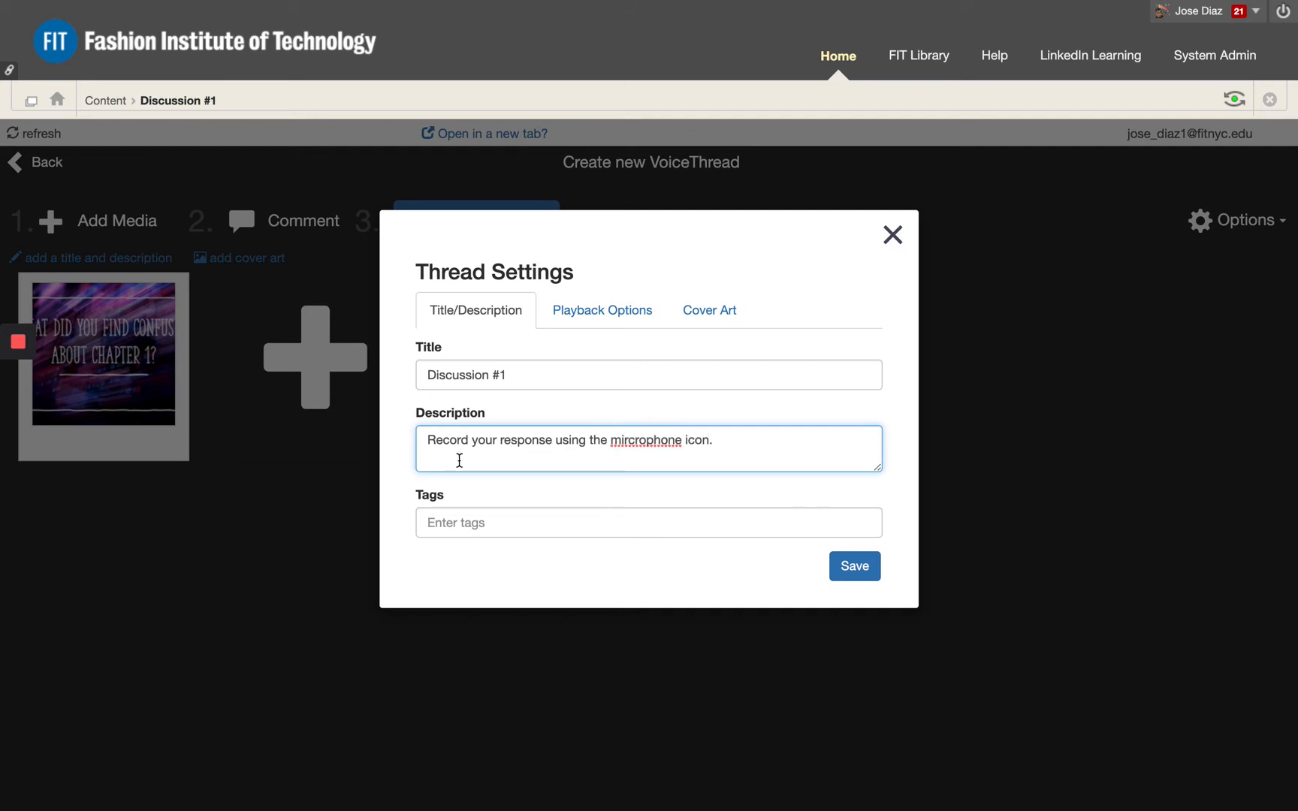
click(632, 440)
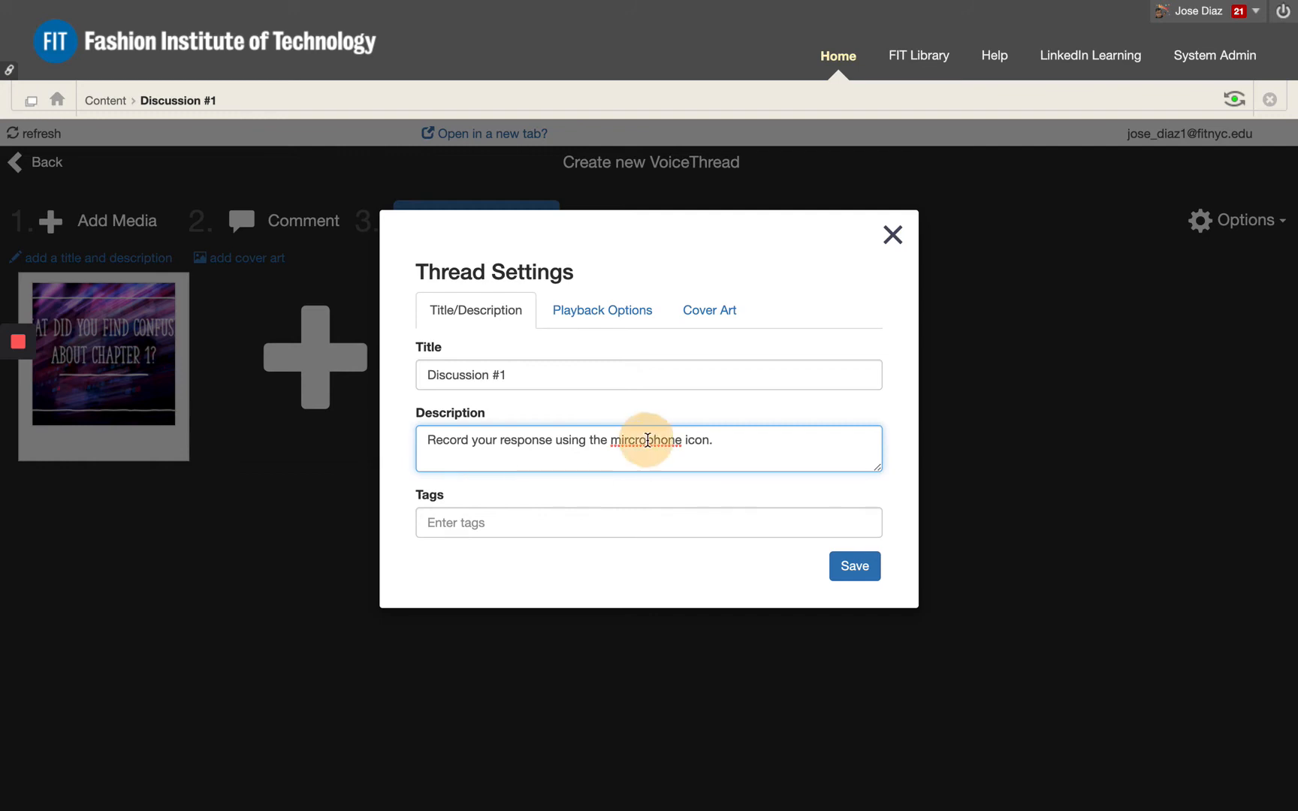
click(631, 441)
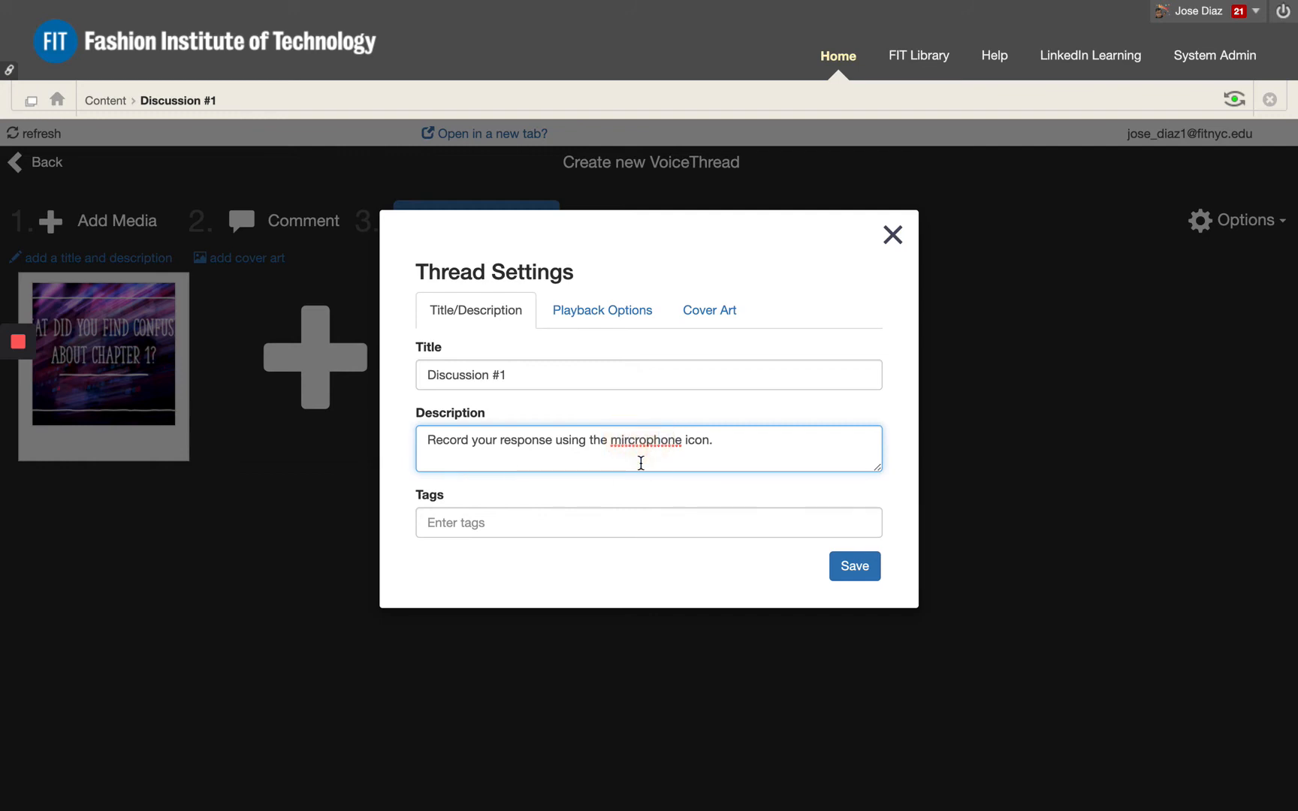
key(BackSpace)
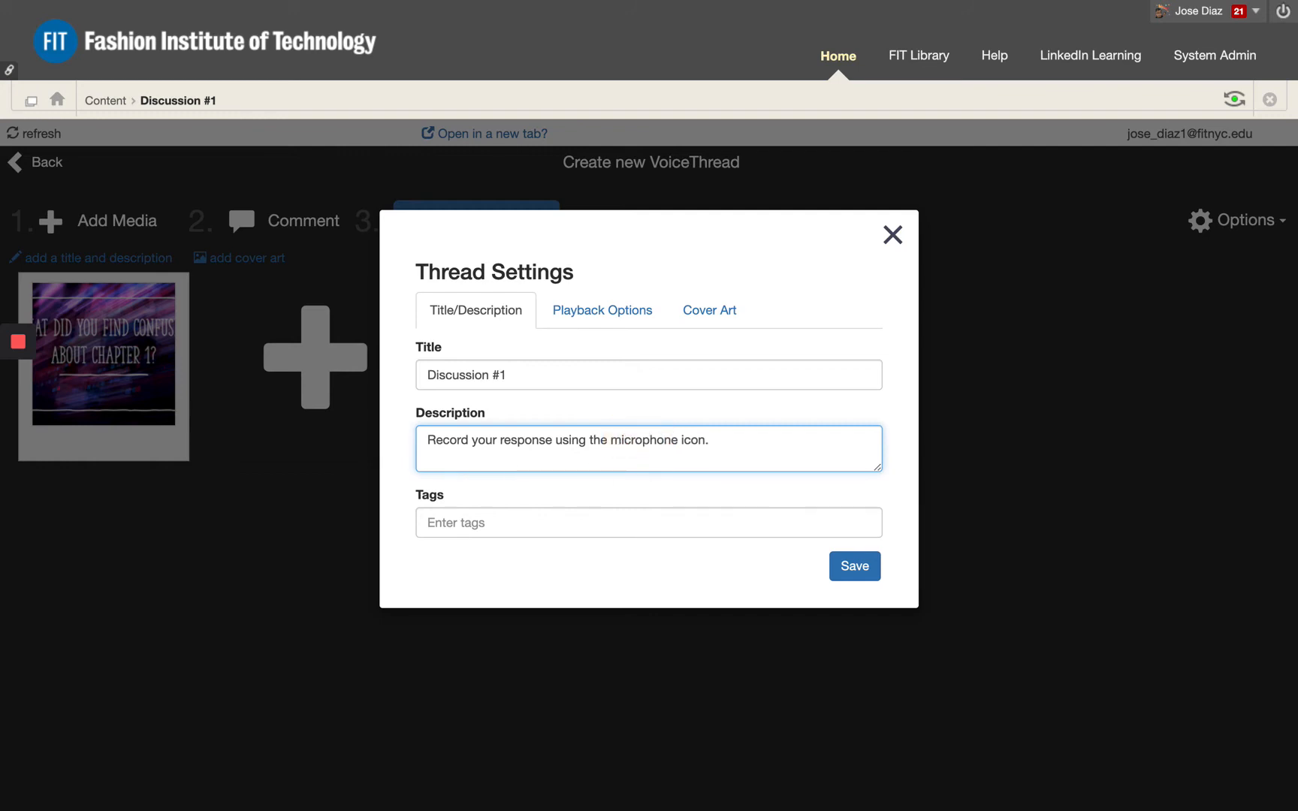
Enable threaded commenting, allow webcam, telephone and file upload comments besides microphone, and save these playback options as the default
click(598, 309)
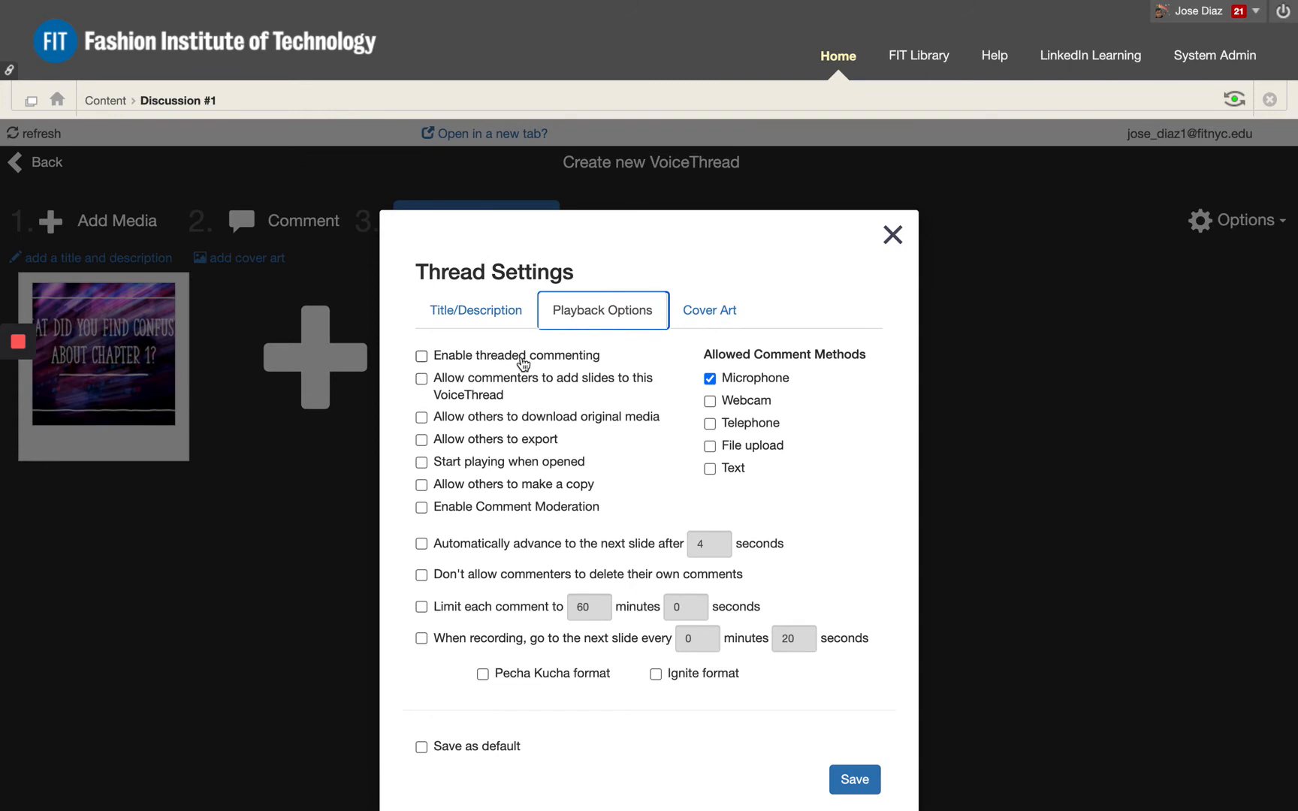
click(421, 356)
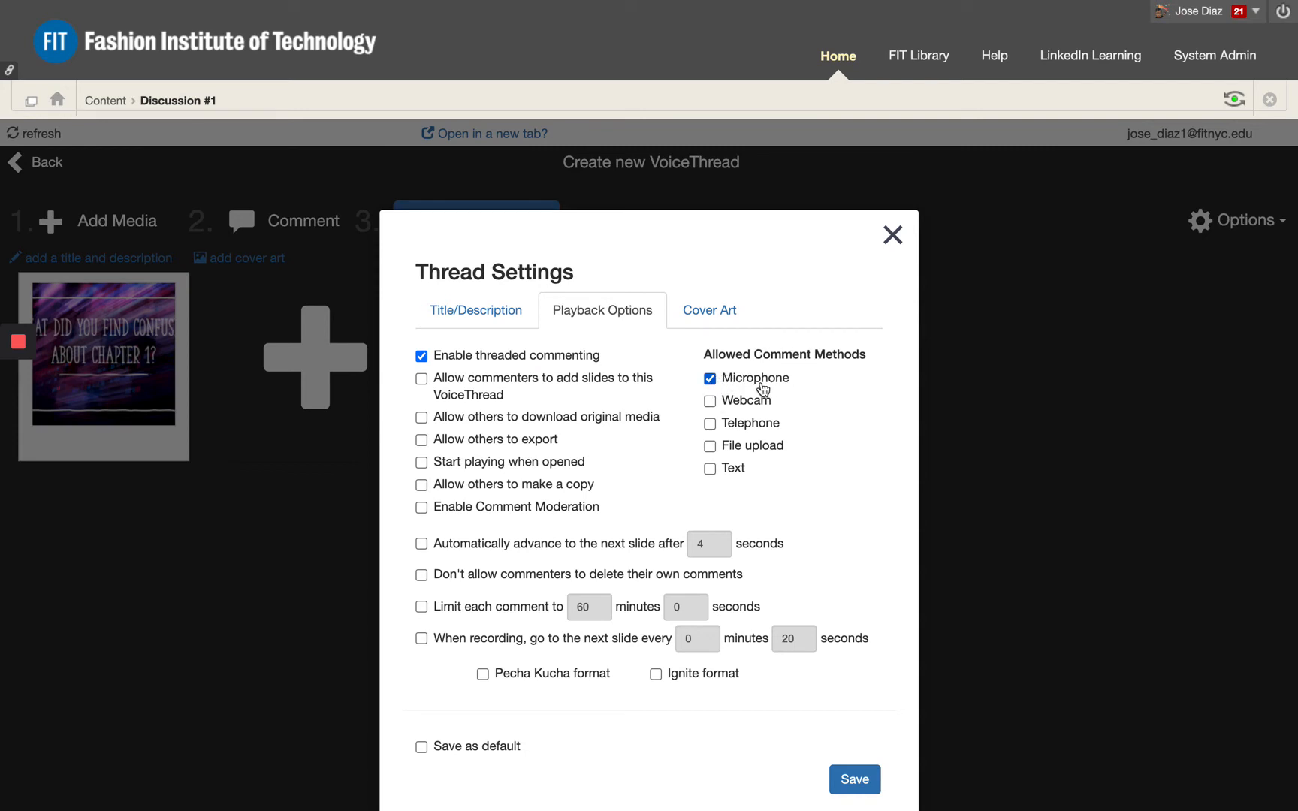
click(708, 400)
click(709, 425)
scroll(729, 490, down, 2)
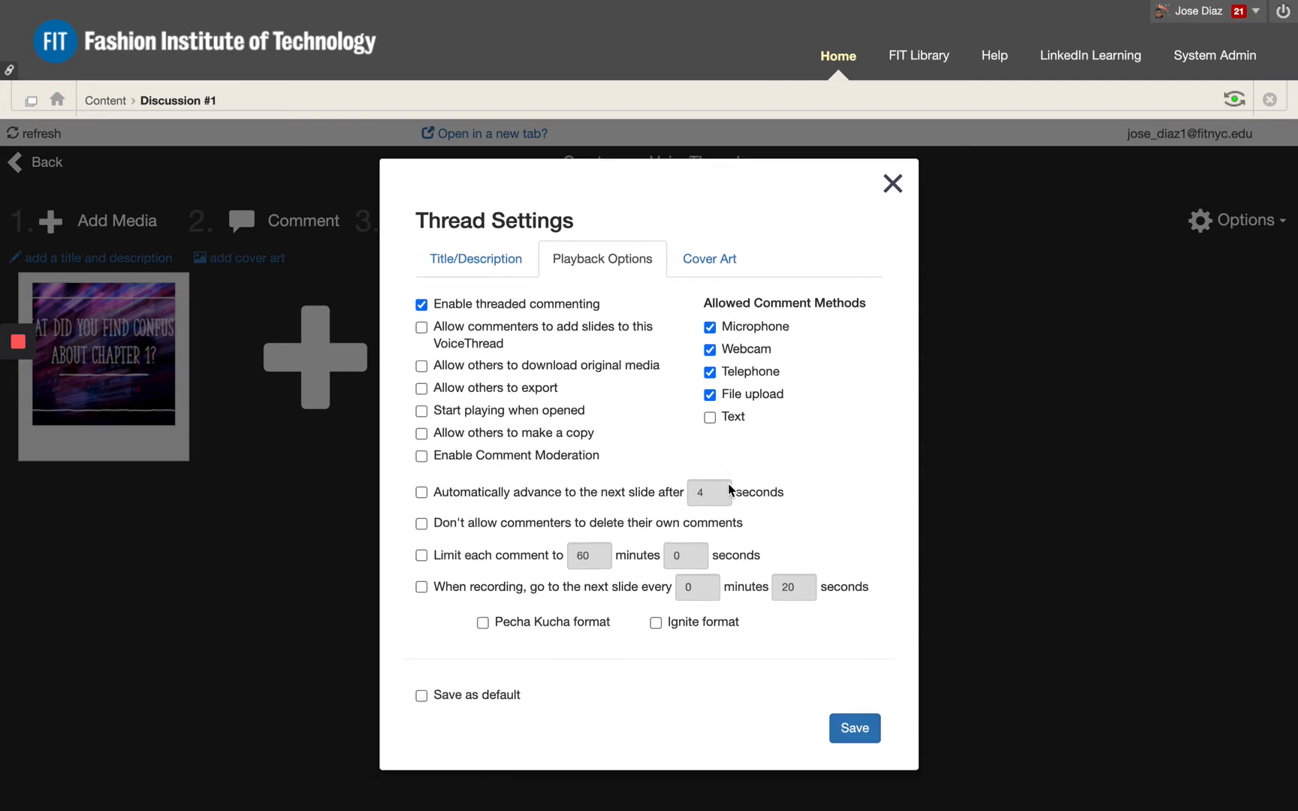
click(422, 697)
click(862, 726)
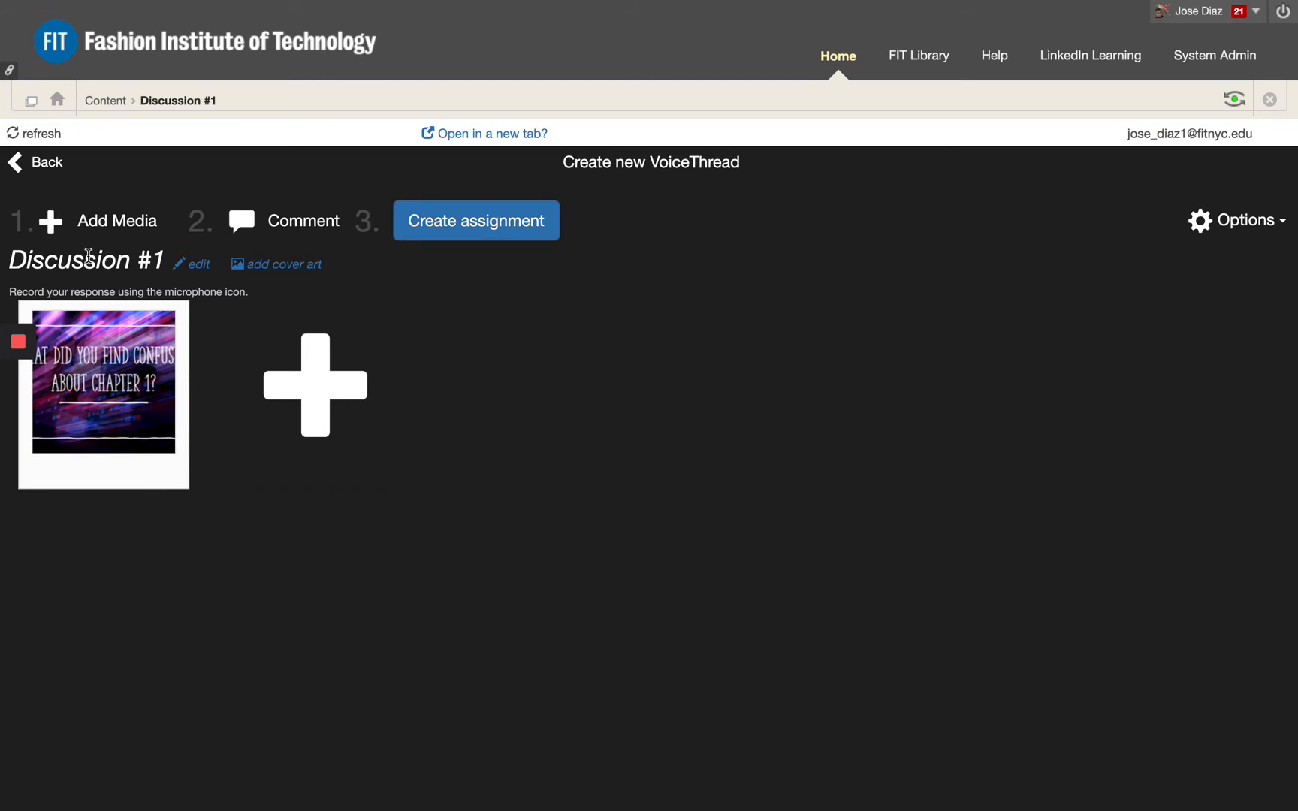
Record an audio comment on the Discussion #1 slide with the microphone and save it
mouse_move(111, 432)
click(284, 220)
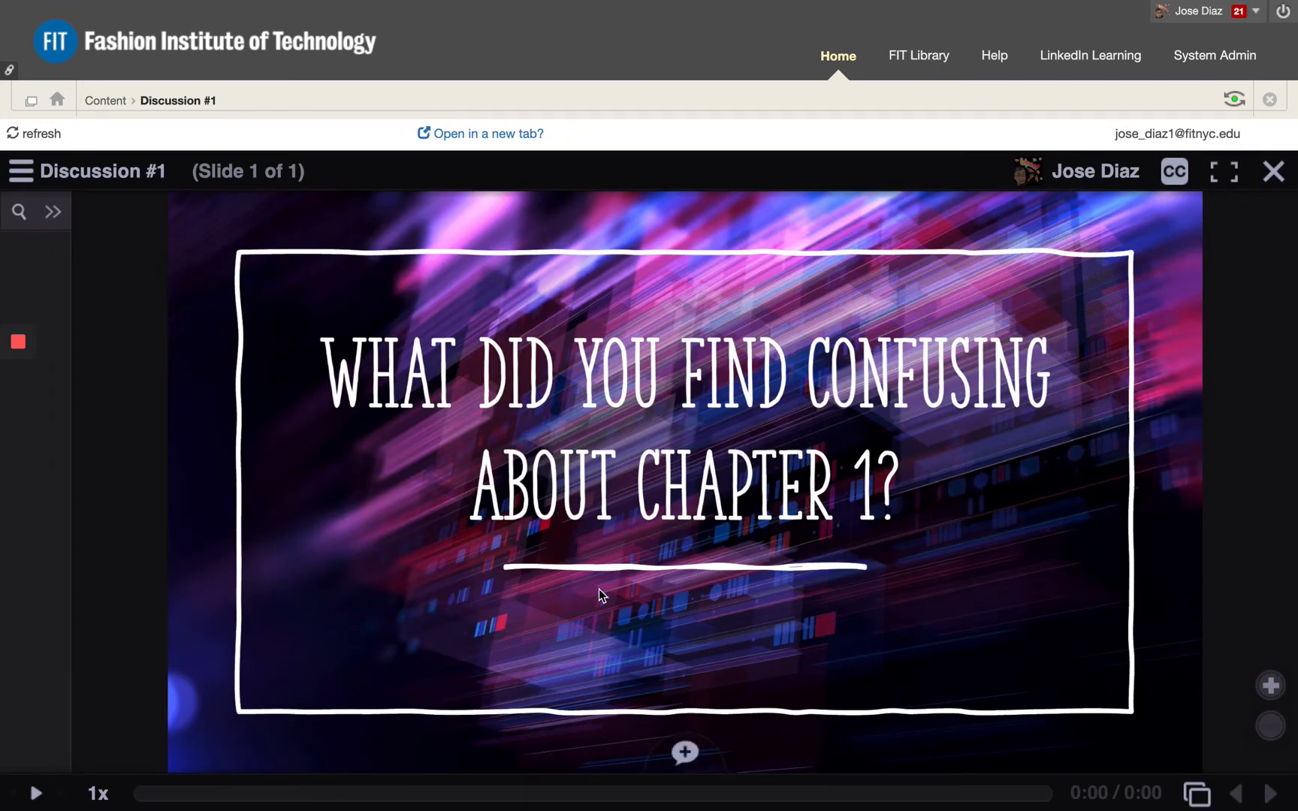
click(683, 754)
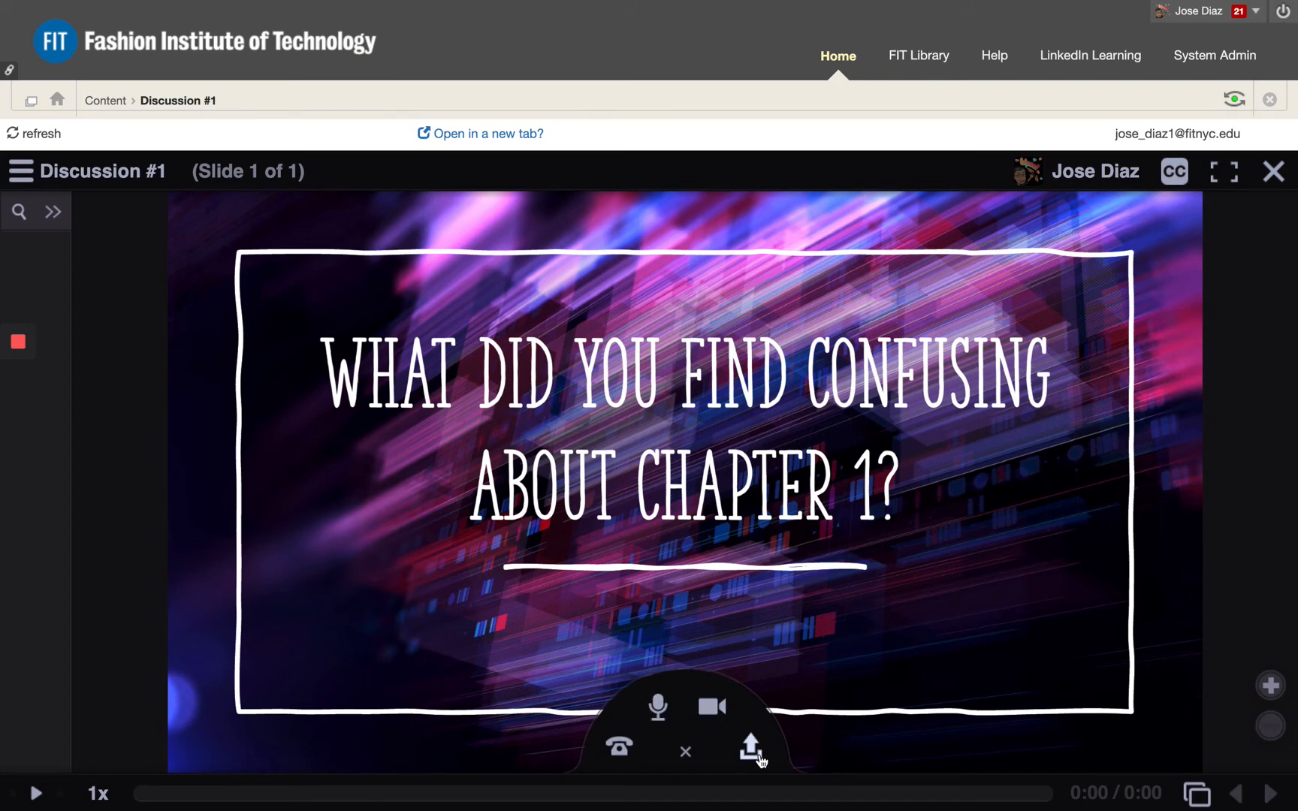
click(659, 706)
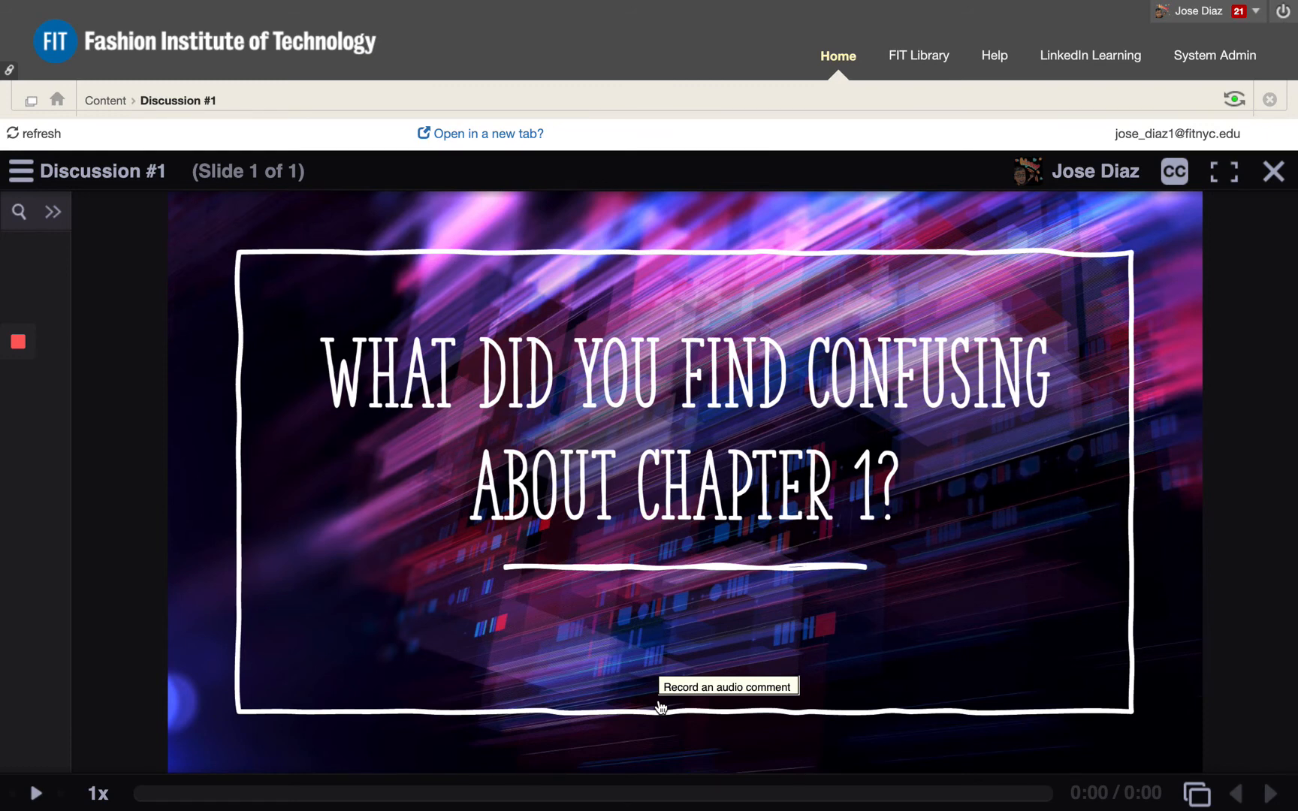
click(661, 724)
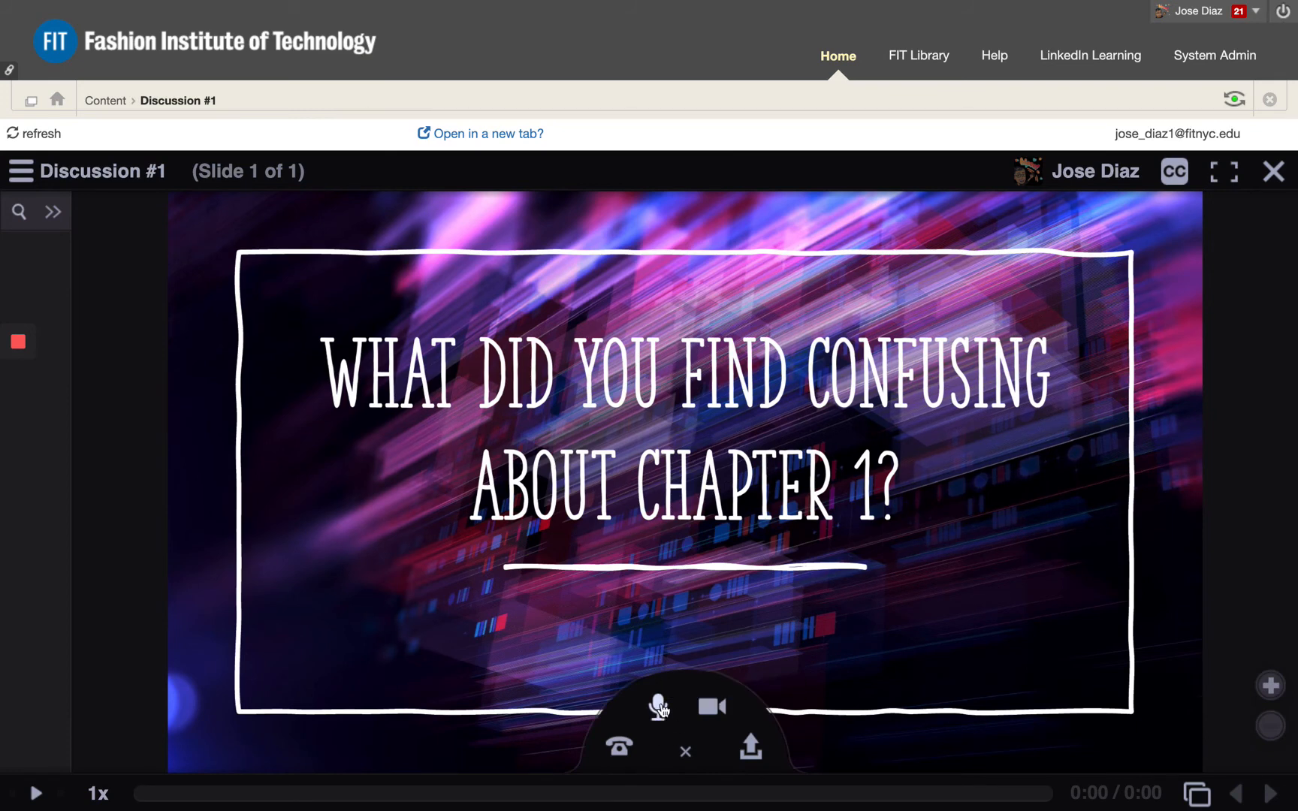
click(660, 708)
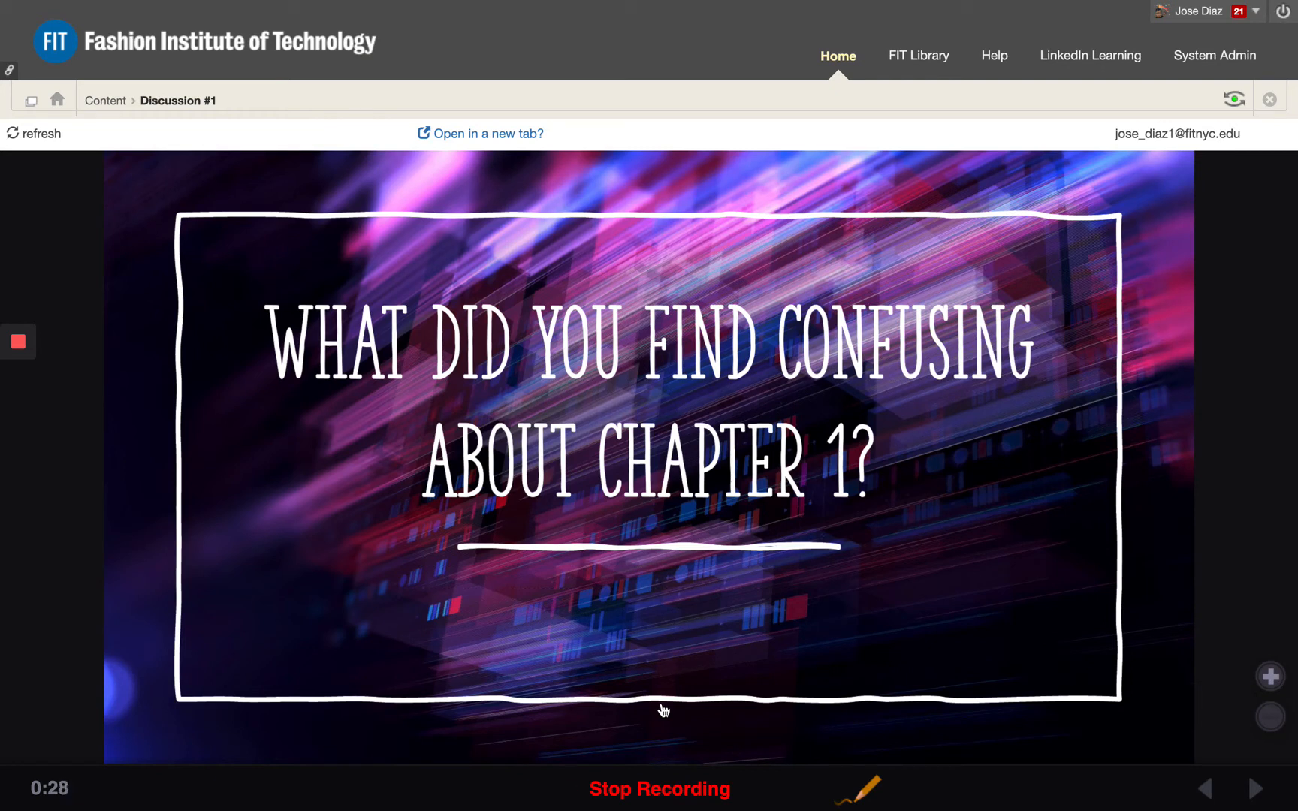
click(649, 788)
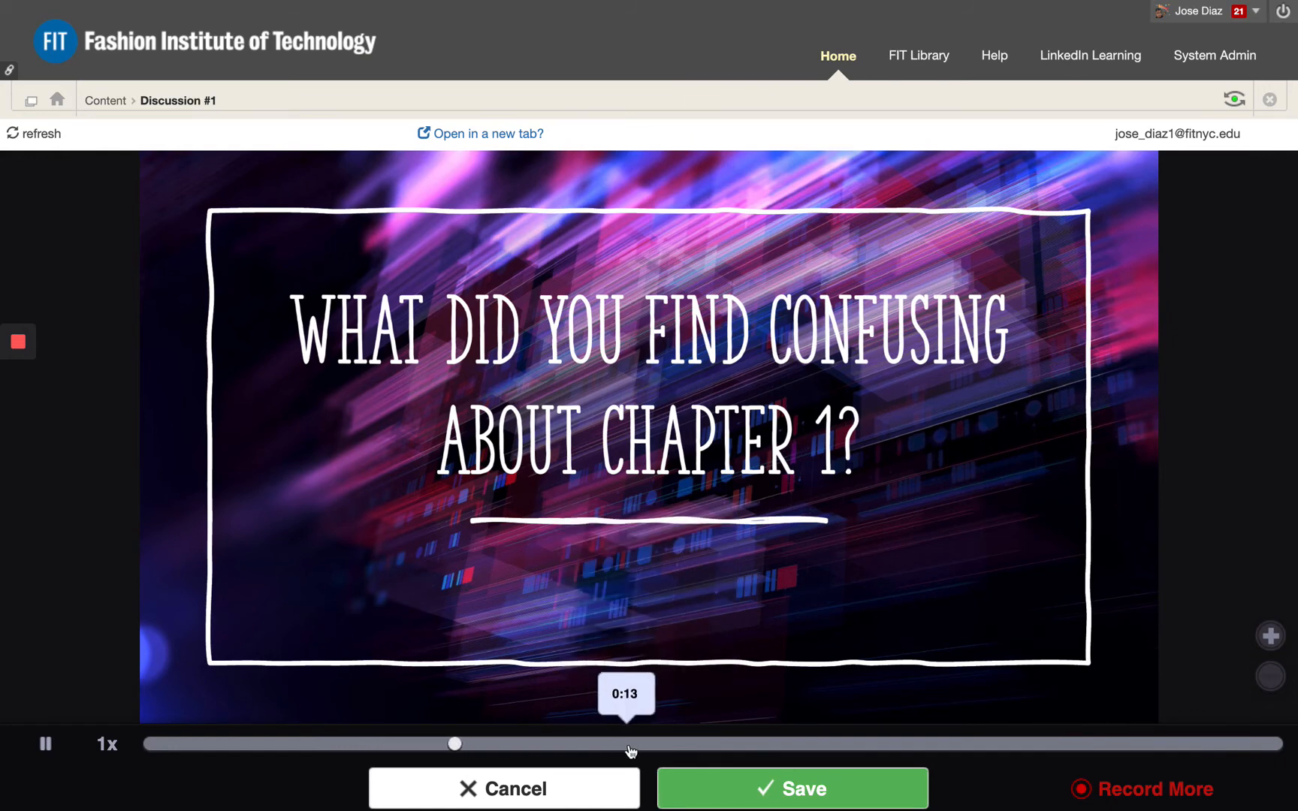
click(742, 781)
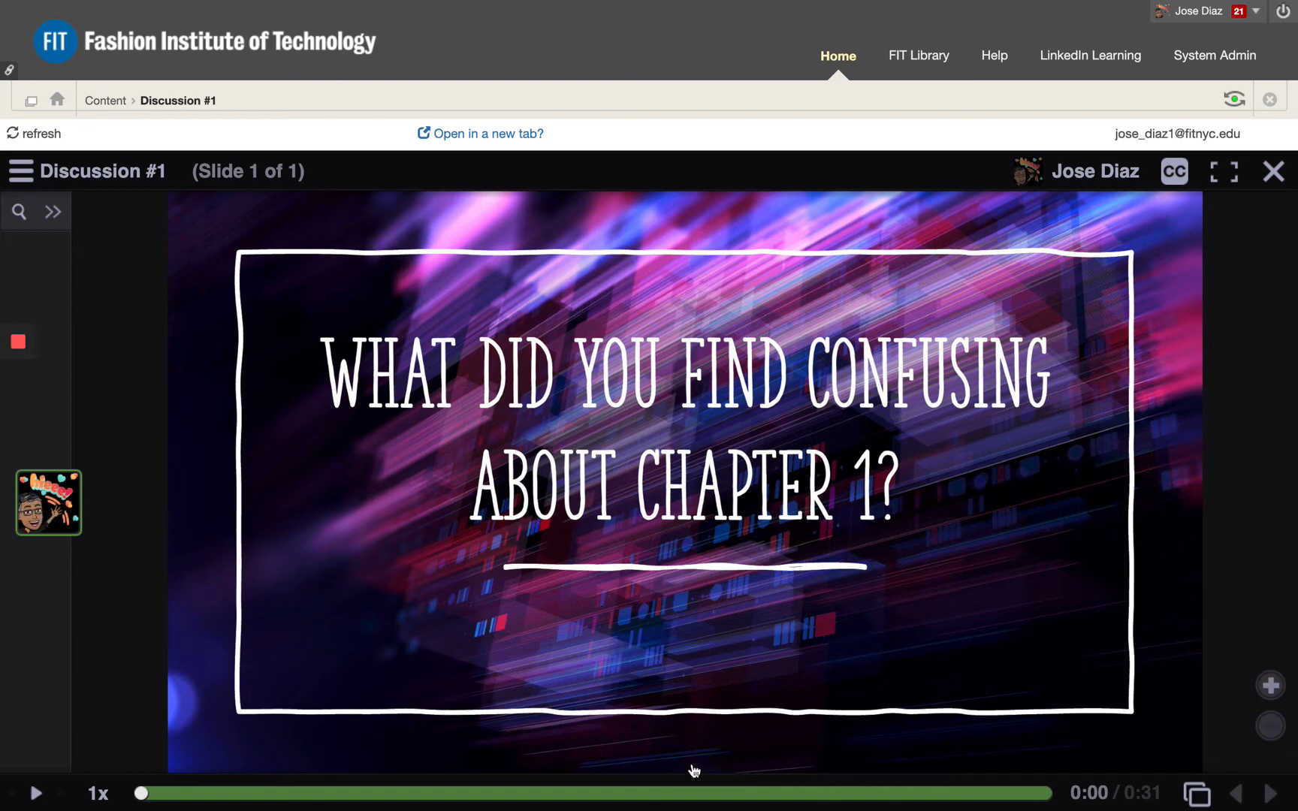
Check the thread reply option on the recorded comment and return to editing the Discussion #1 VoiceThread
mouse_move(45, 510)
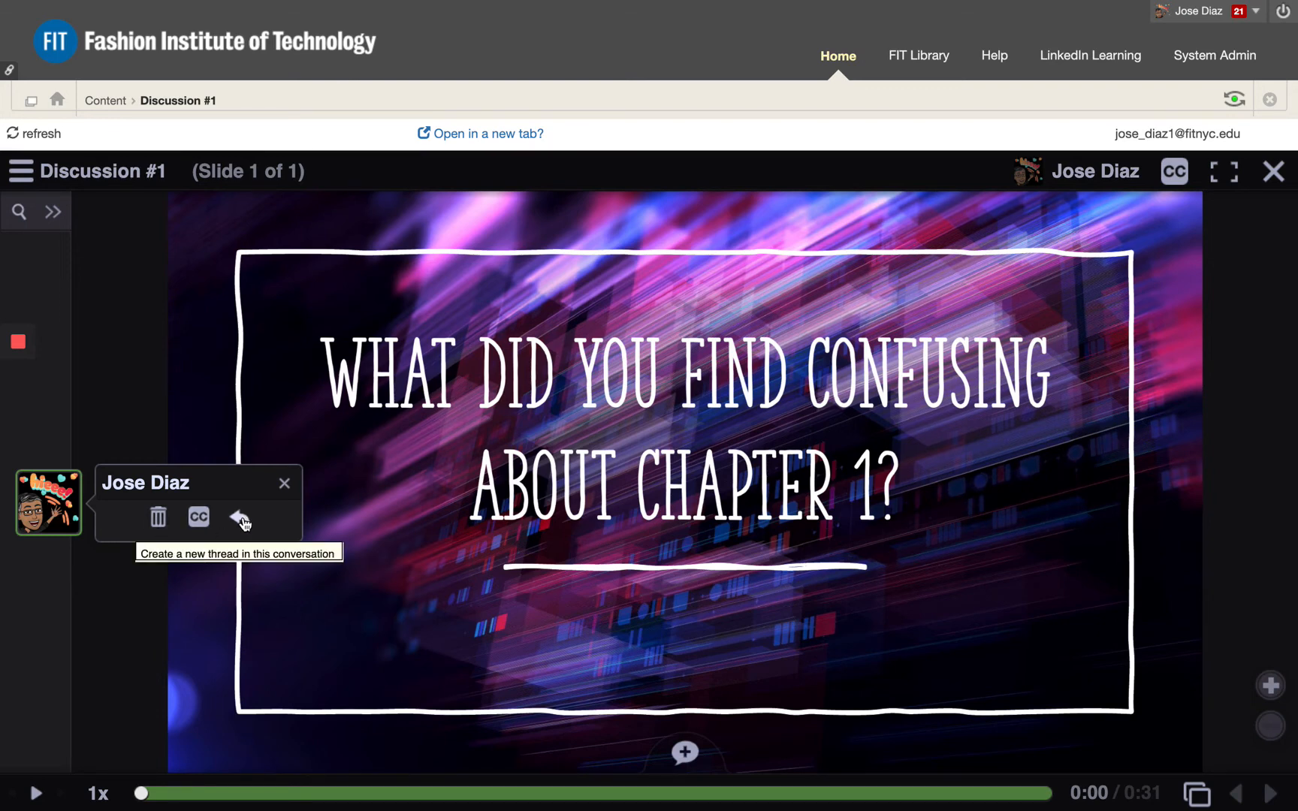
click(240, 518)
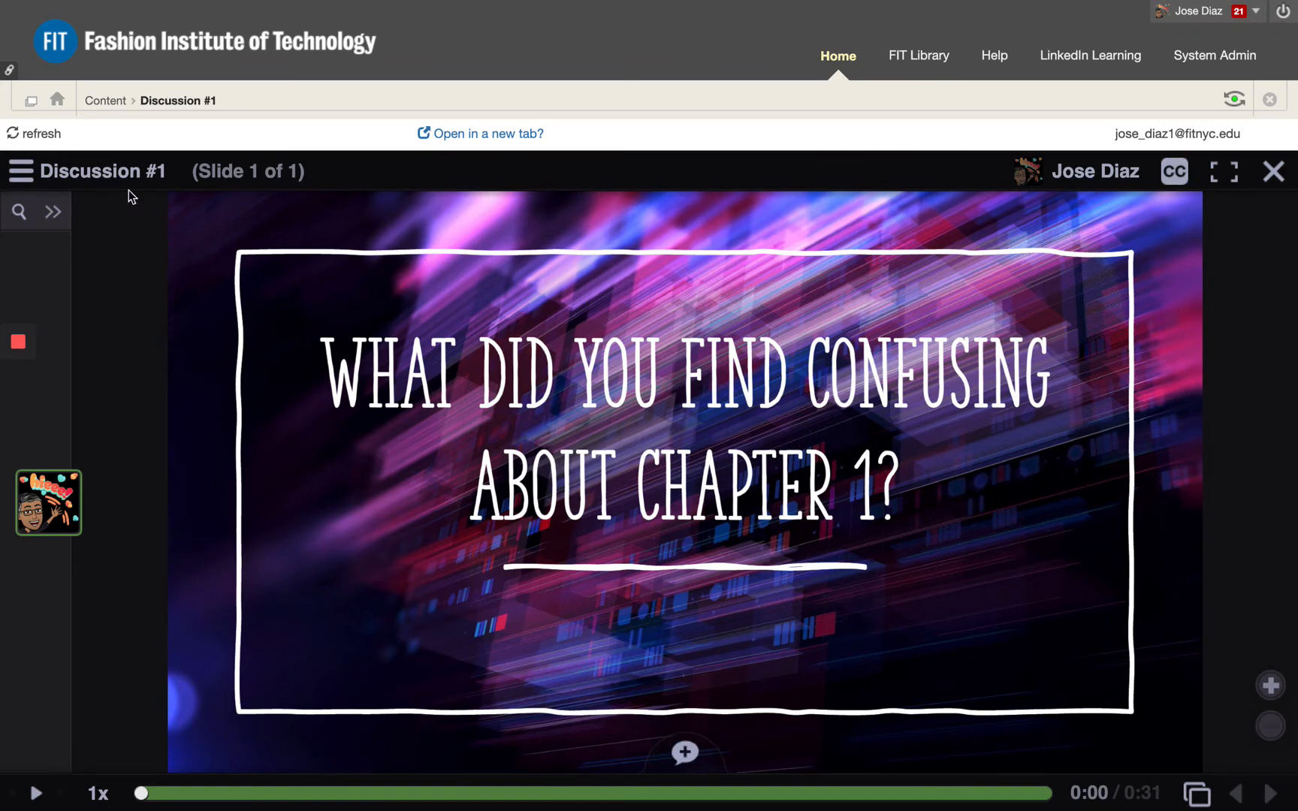
click(23, 172)
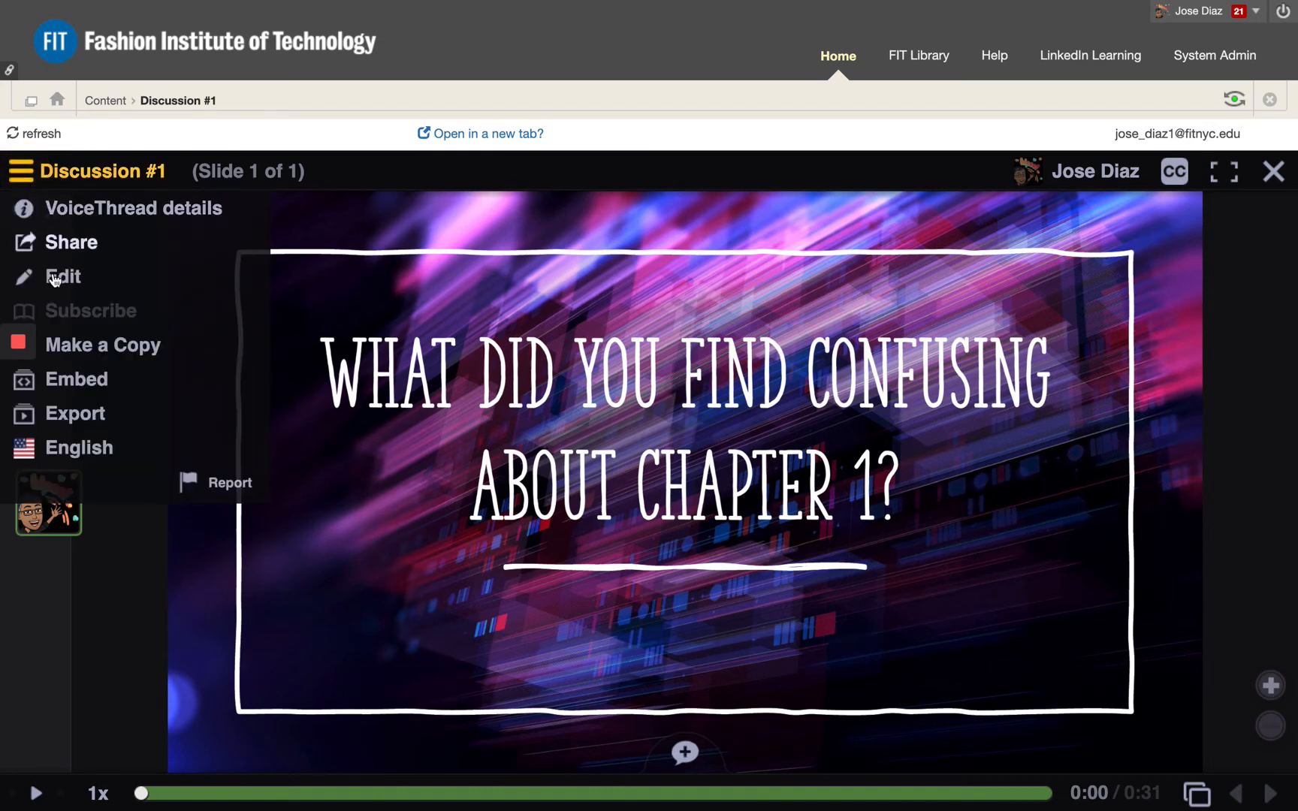
click(66, 283)
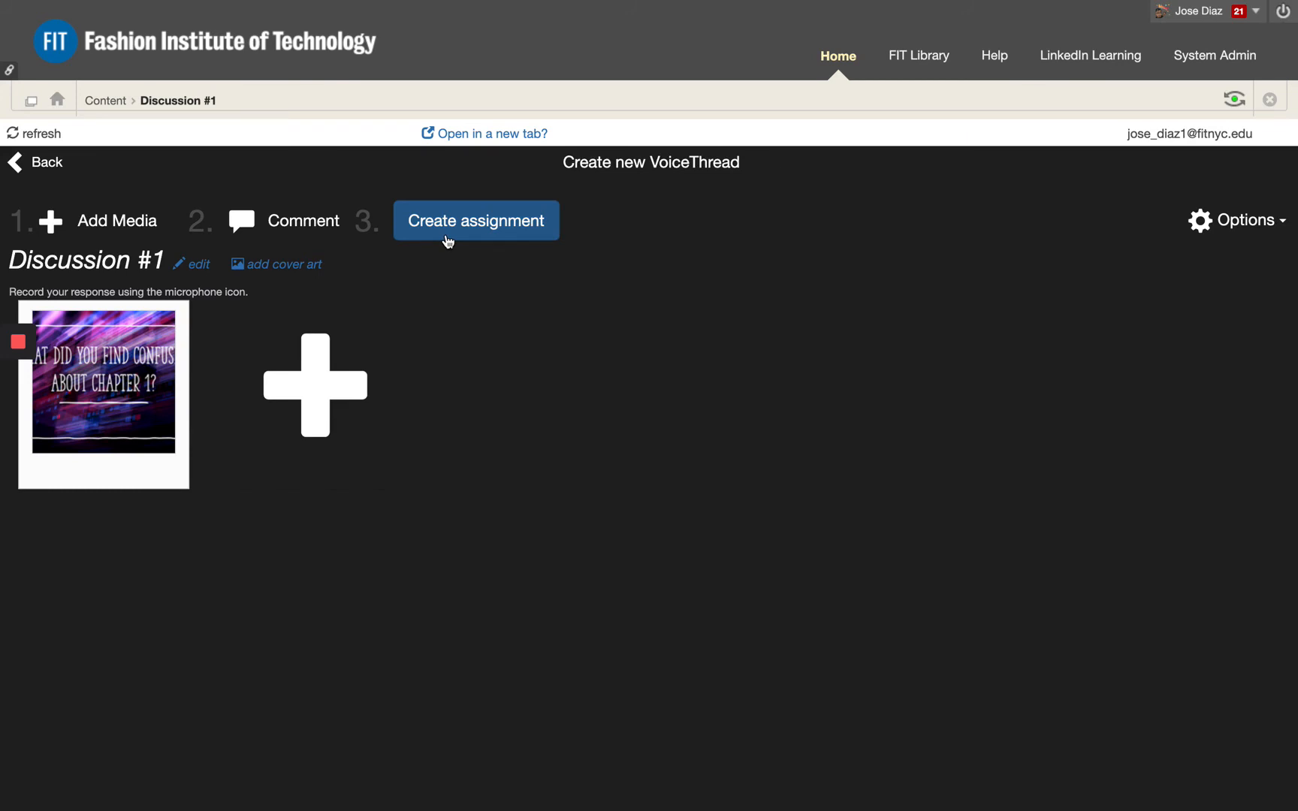
Start an assignment from the VoiceThread with the description "Create your audio post and reply to another classmate."
click(477, 234)
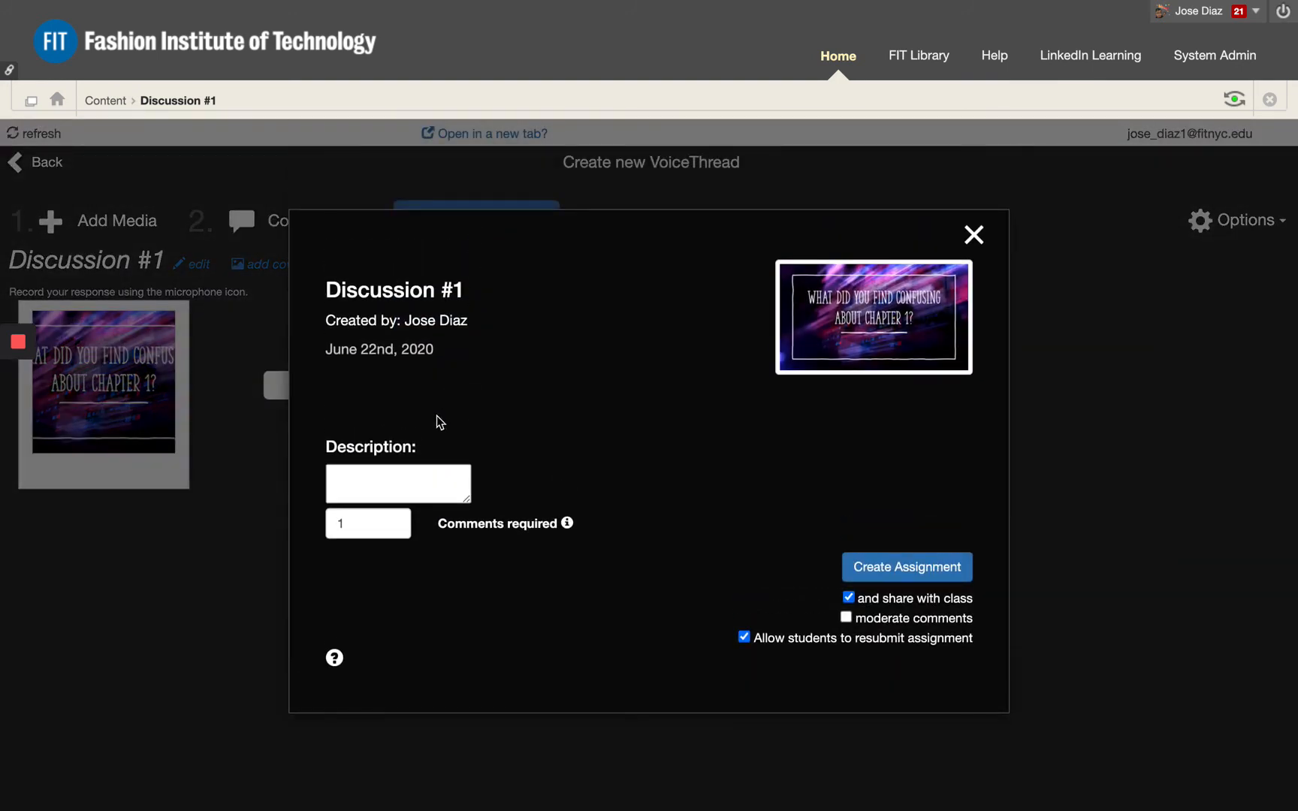
click(420, 472)
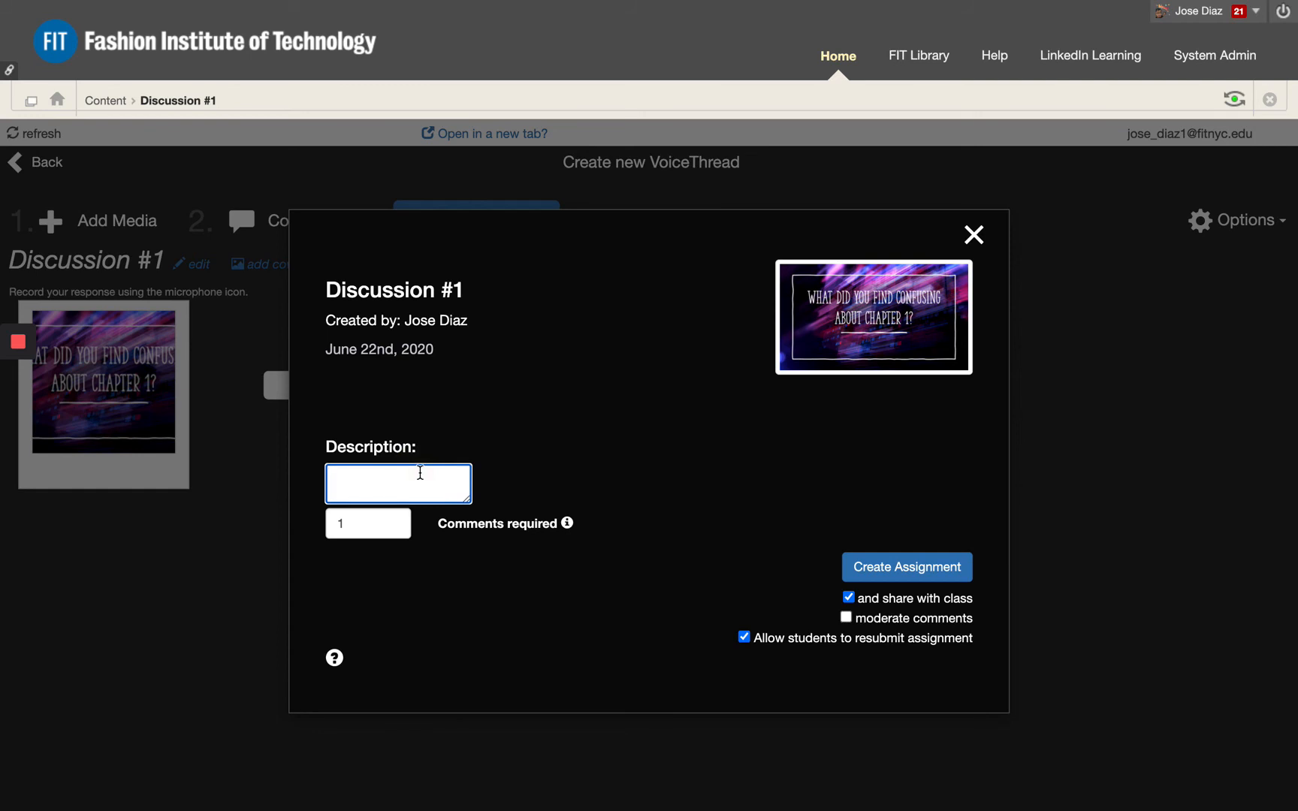
text(Create your audio post and )
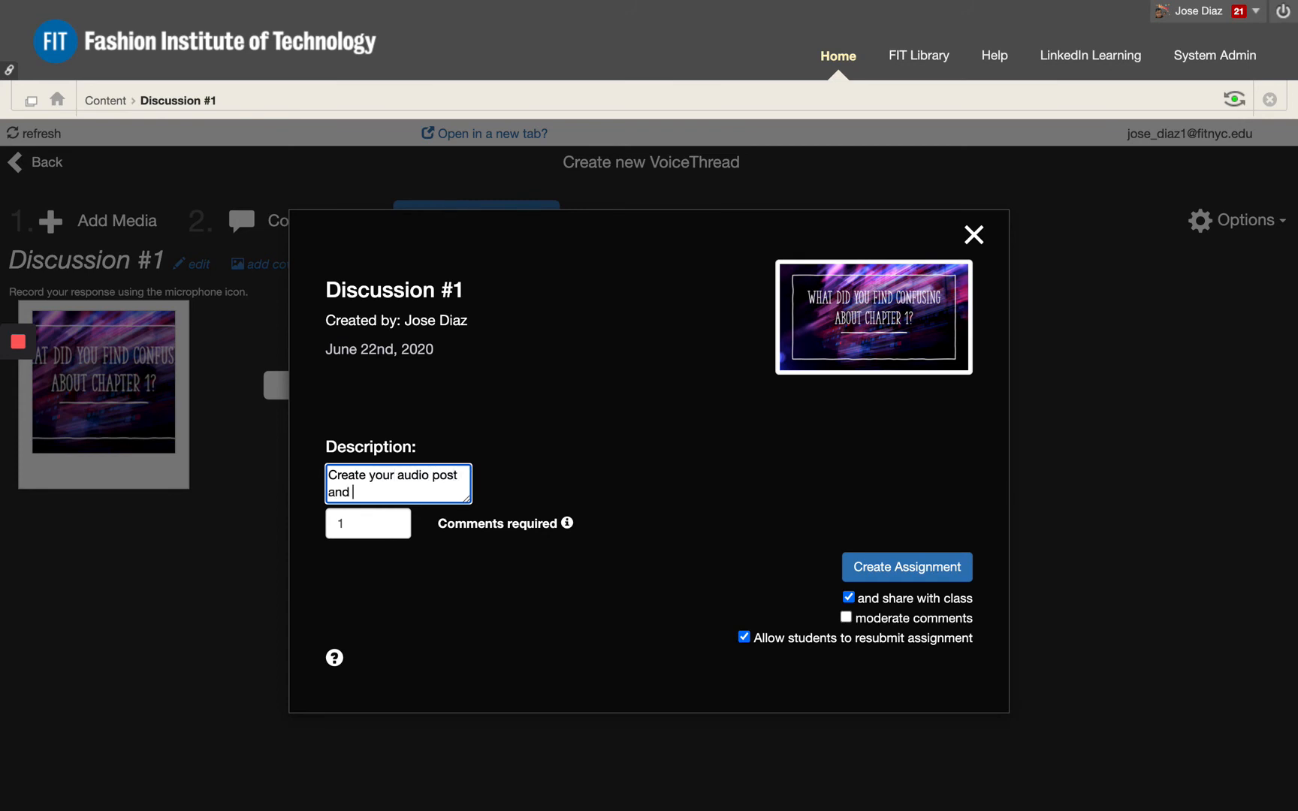
text(reply to another classmate.)
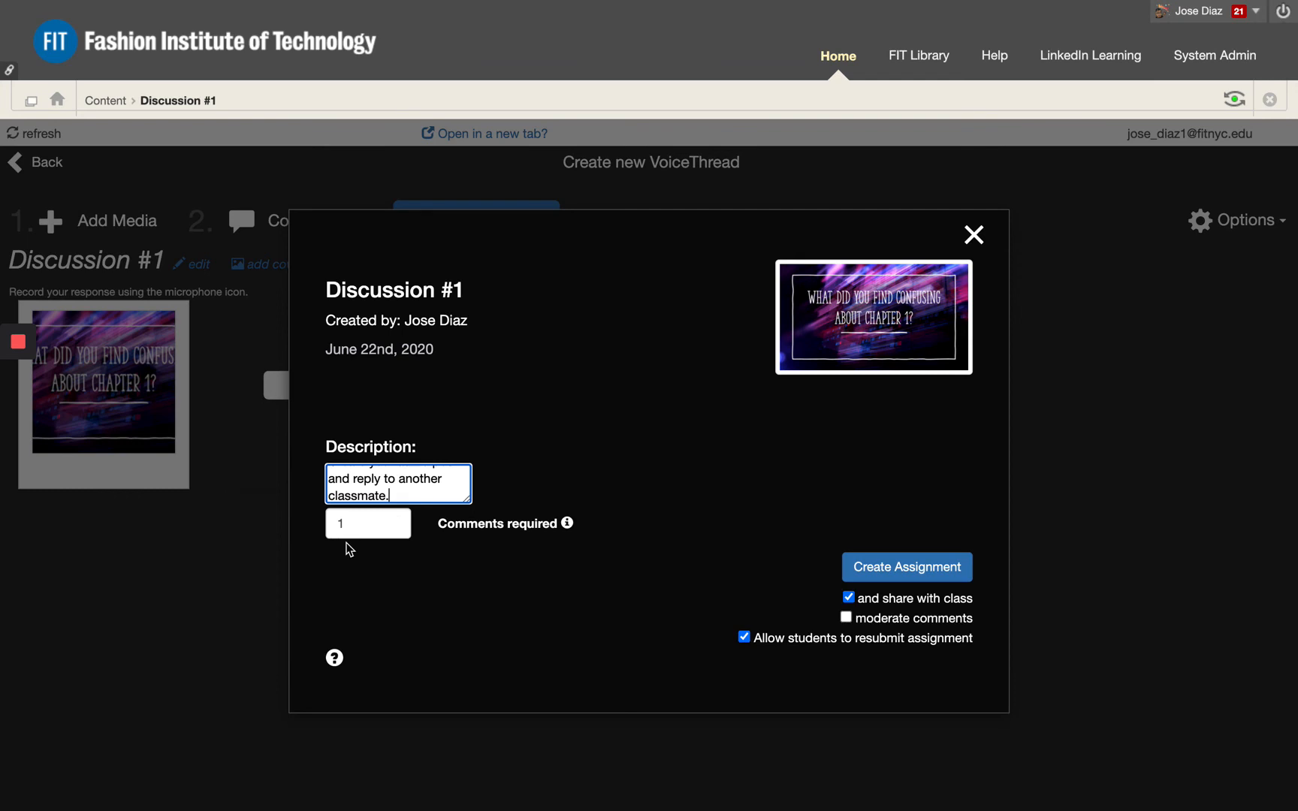
Require 2 comments and create the assignment, shared with the class and with resubmission allowed
click(351, 519)
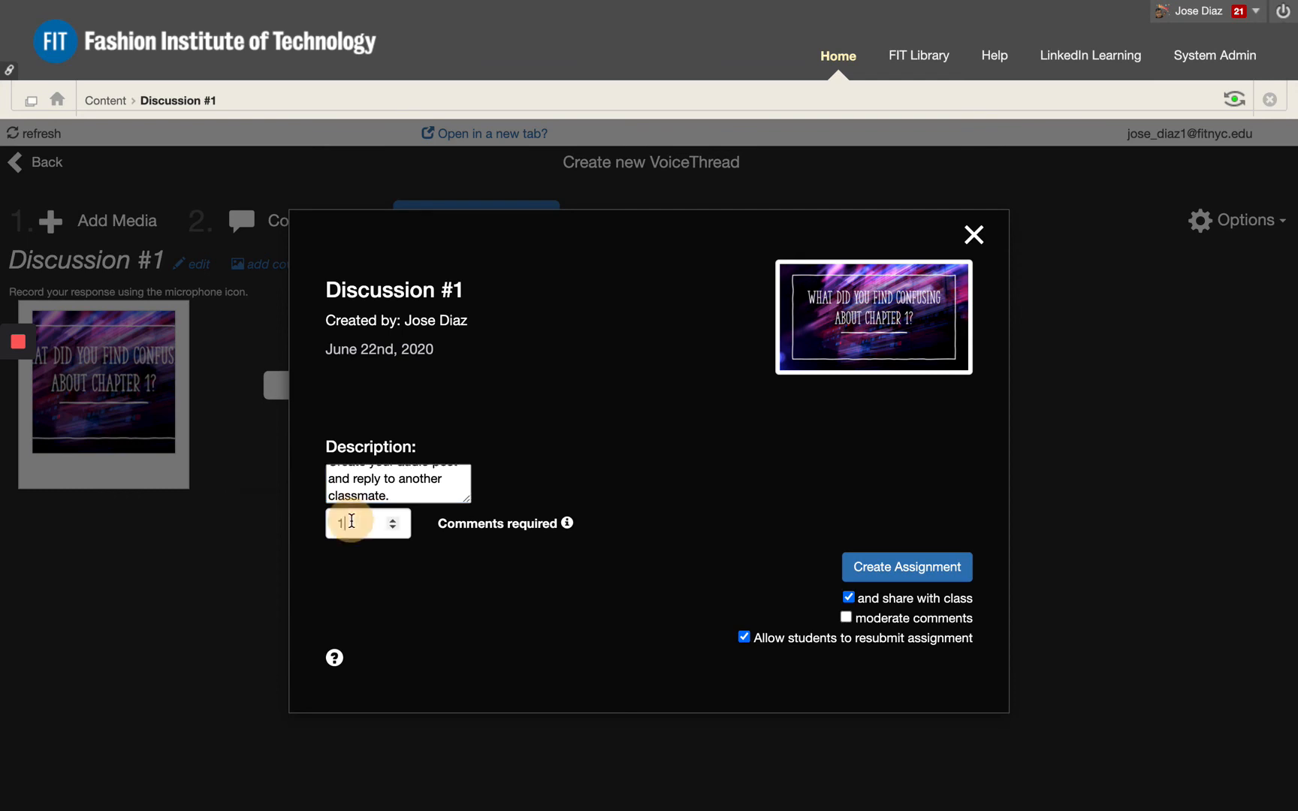
key(BackSpace)
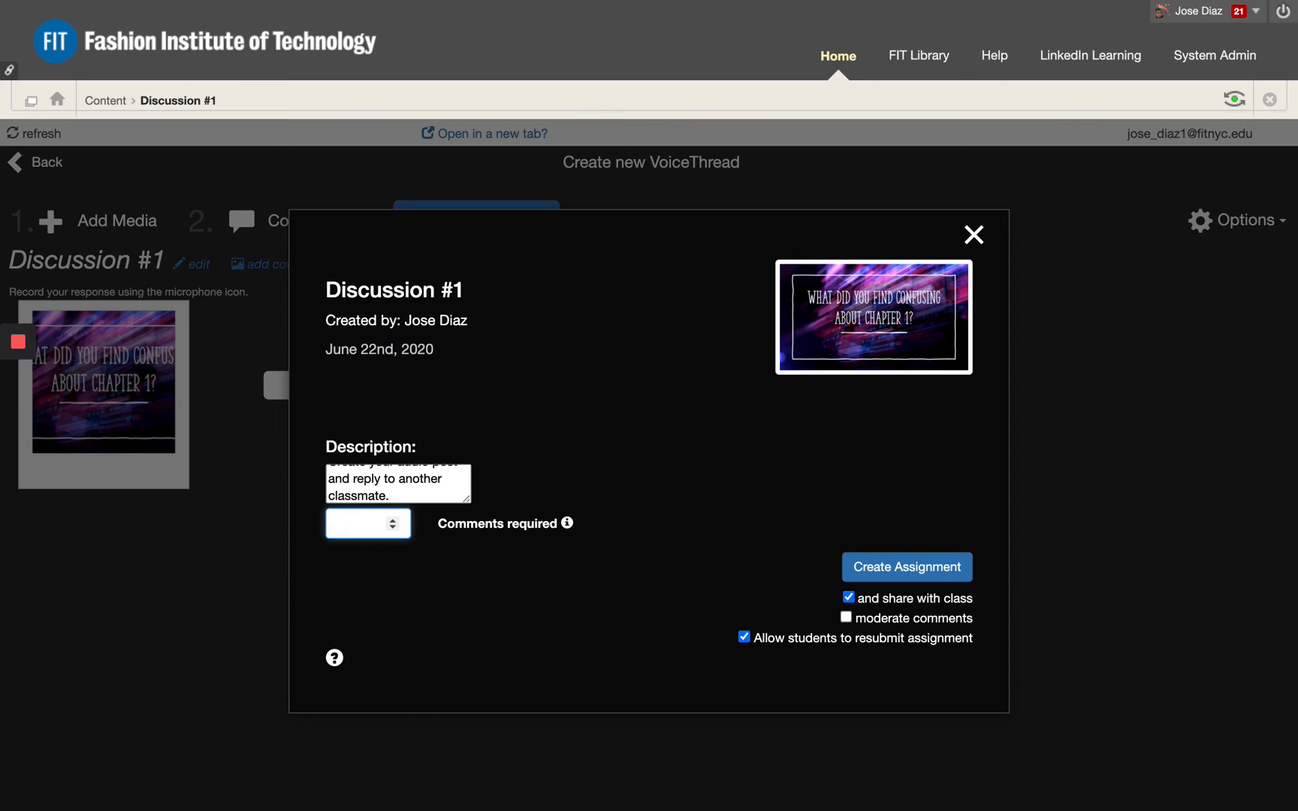
text(2)
scroll(854, 628, down, 1)
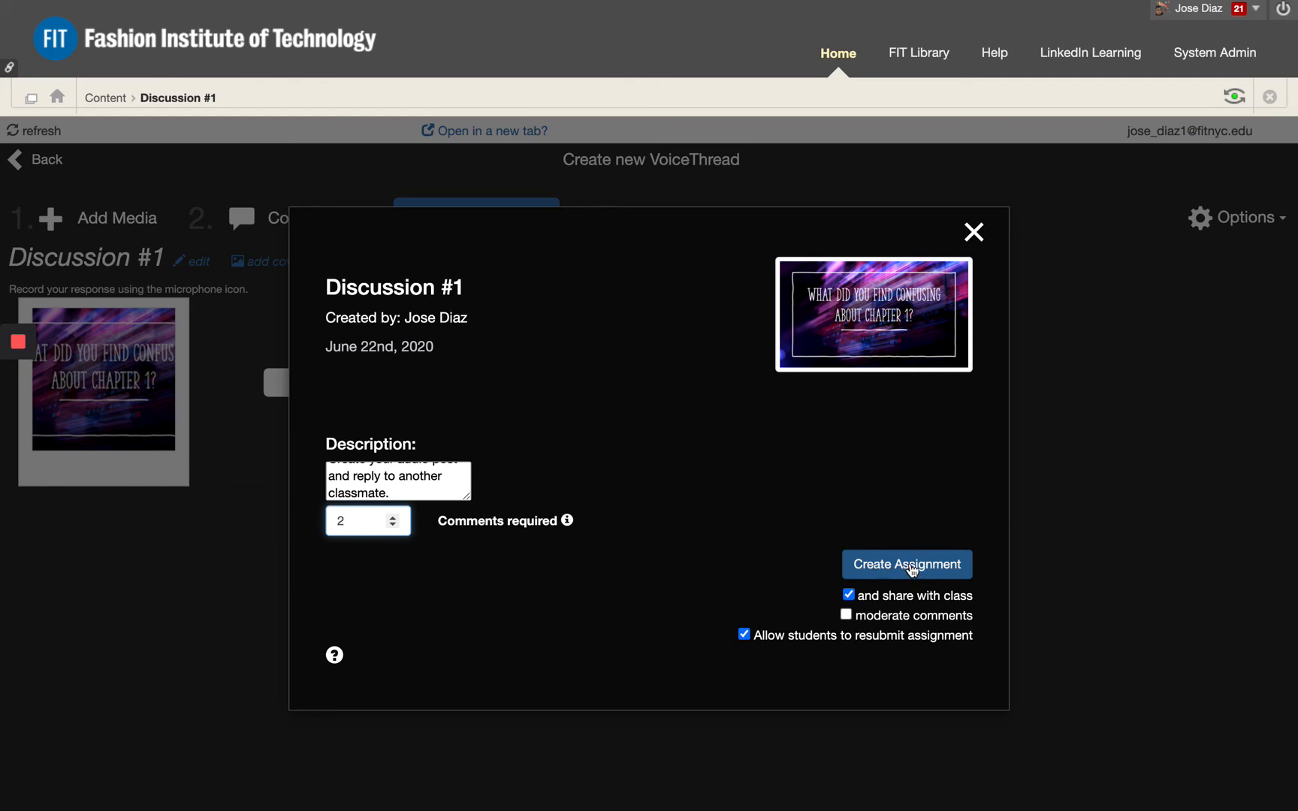
click(911, 567)
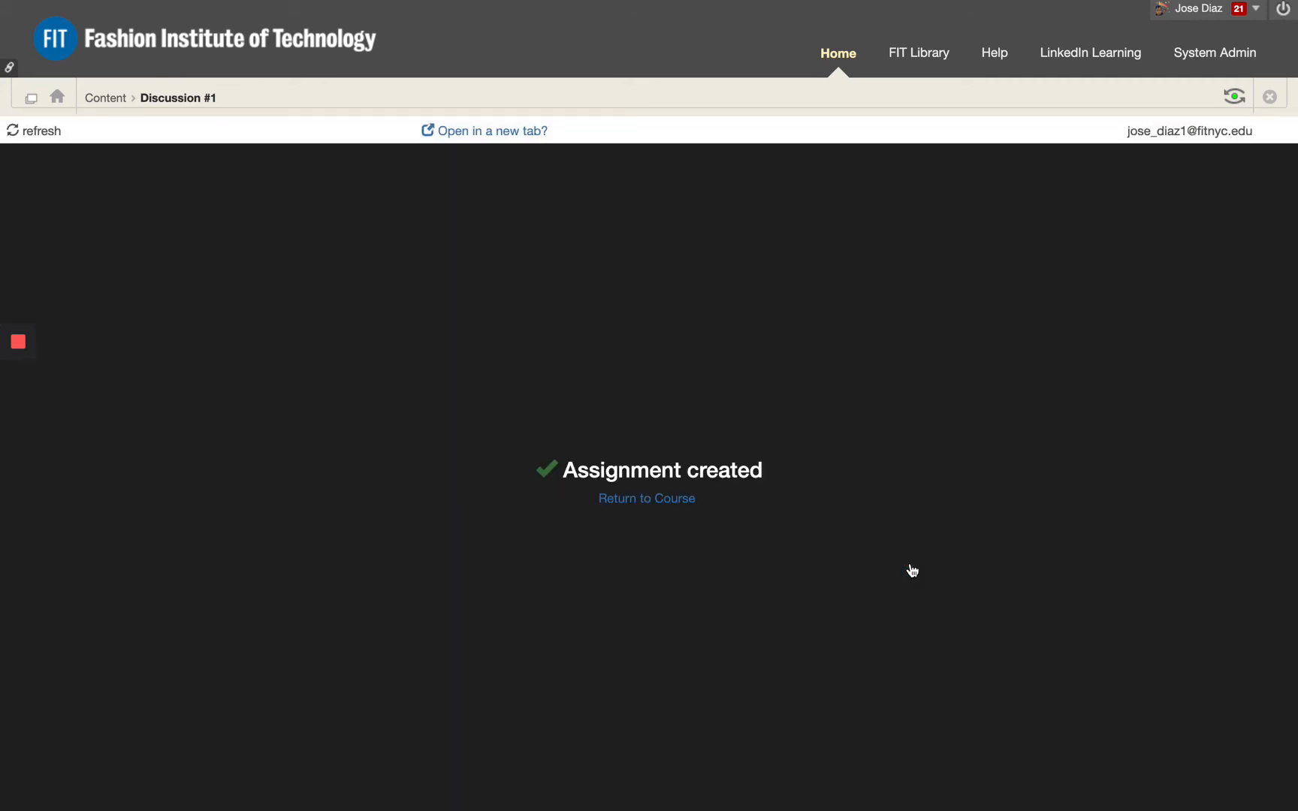
Return to the course's Content page and open the Discussion #1 assignment and its VoiceThread
click(669, 502)
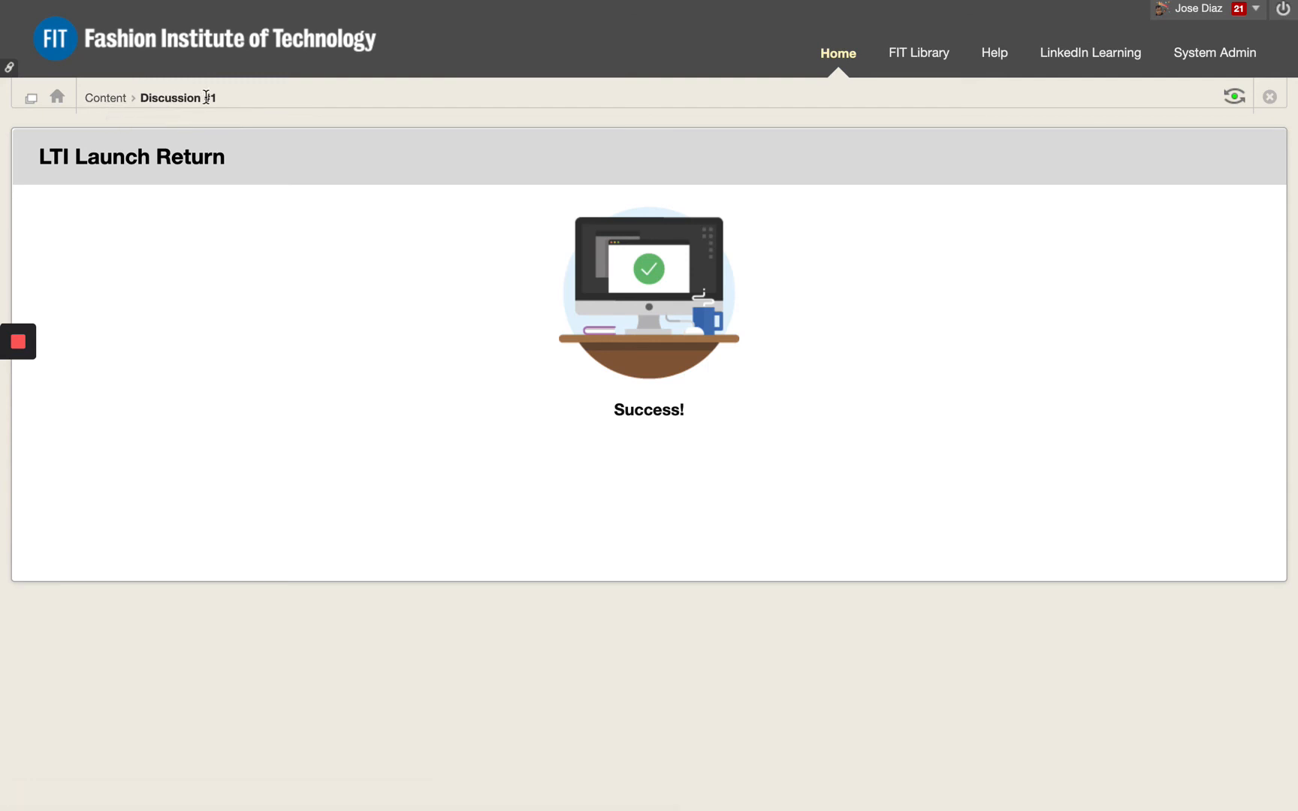
click(99, 105)
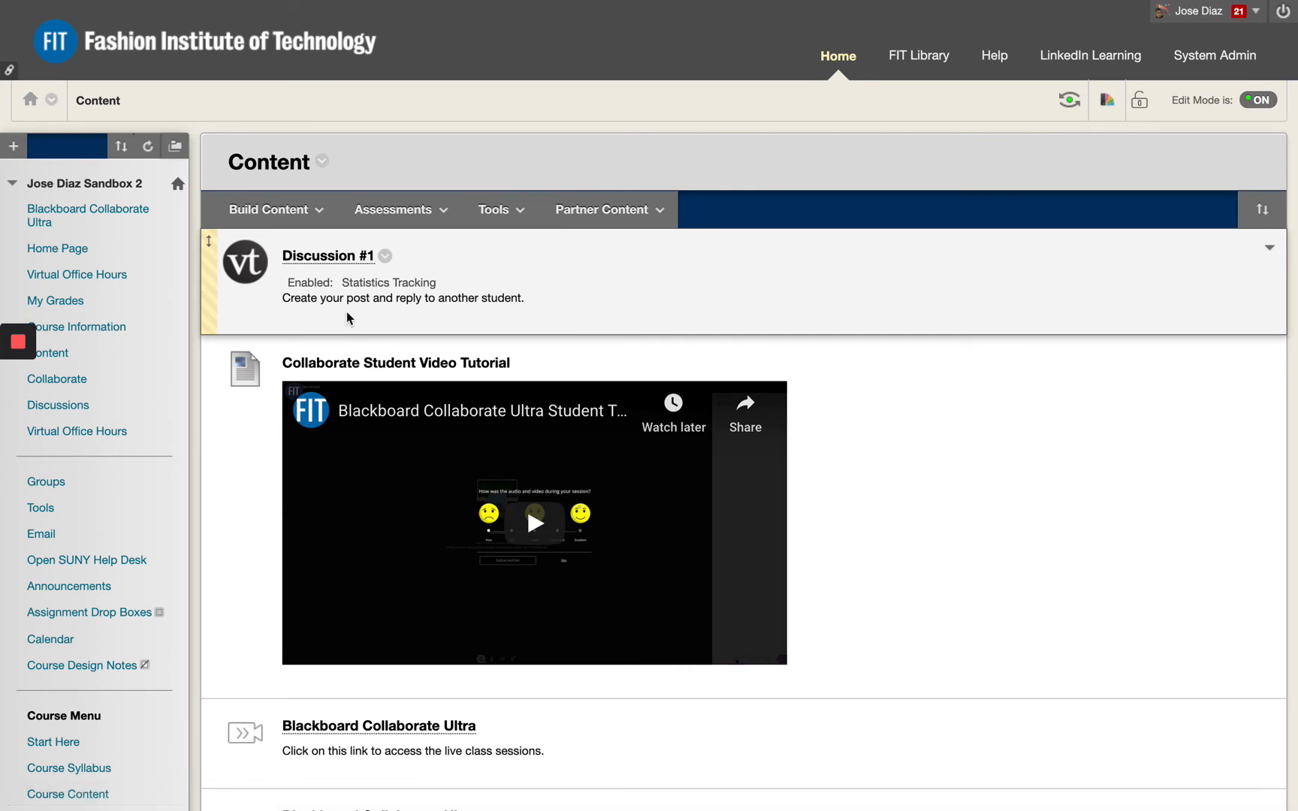
click(350, 257)
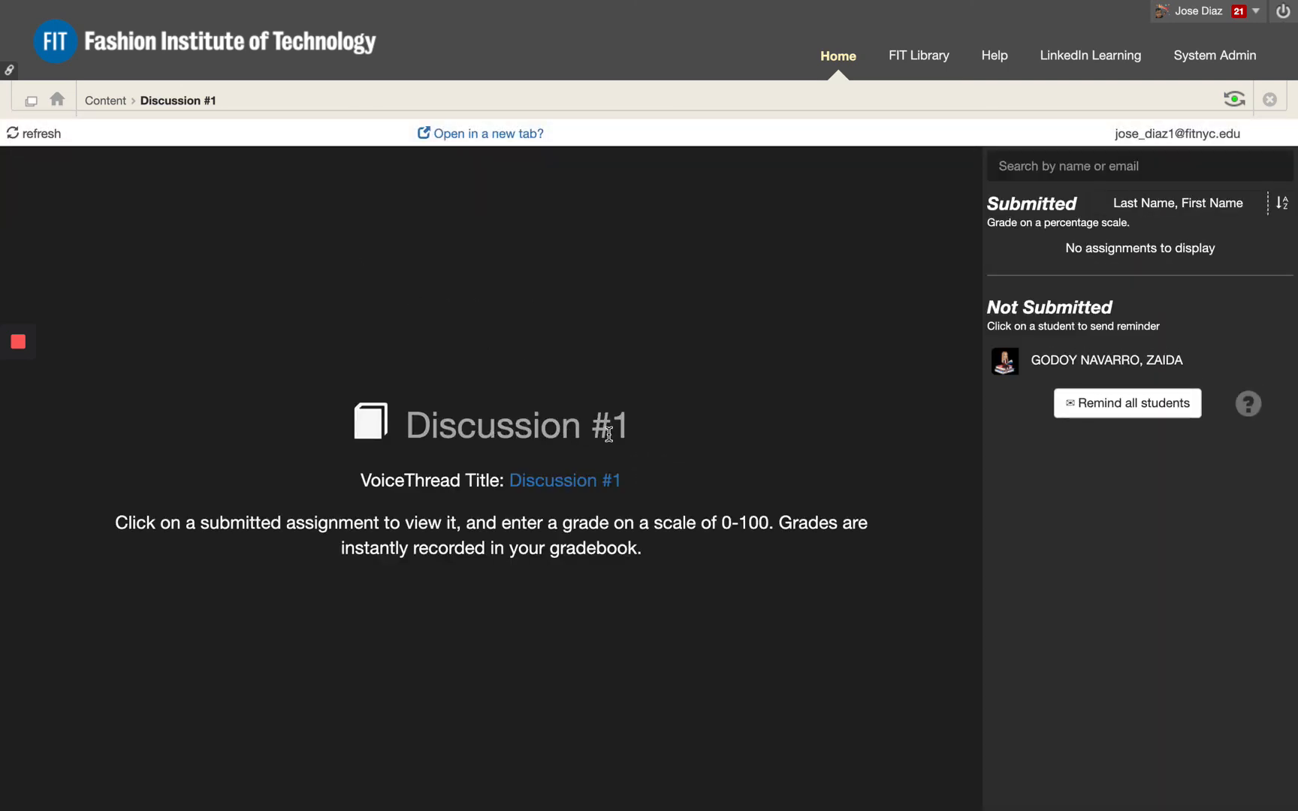
scroll(608, 434, down, 1)
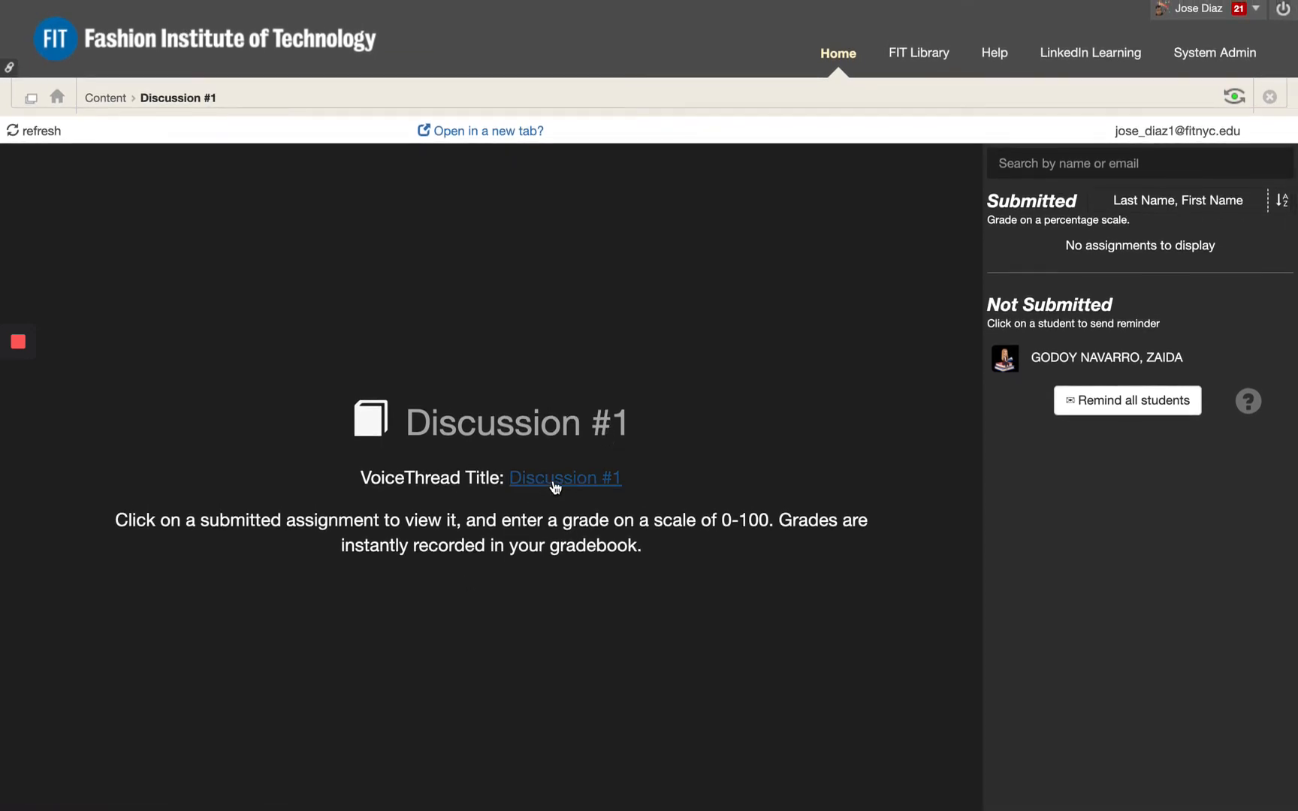
click(559, 481)
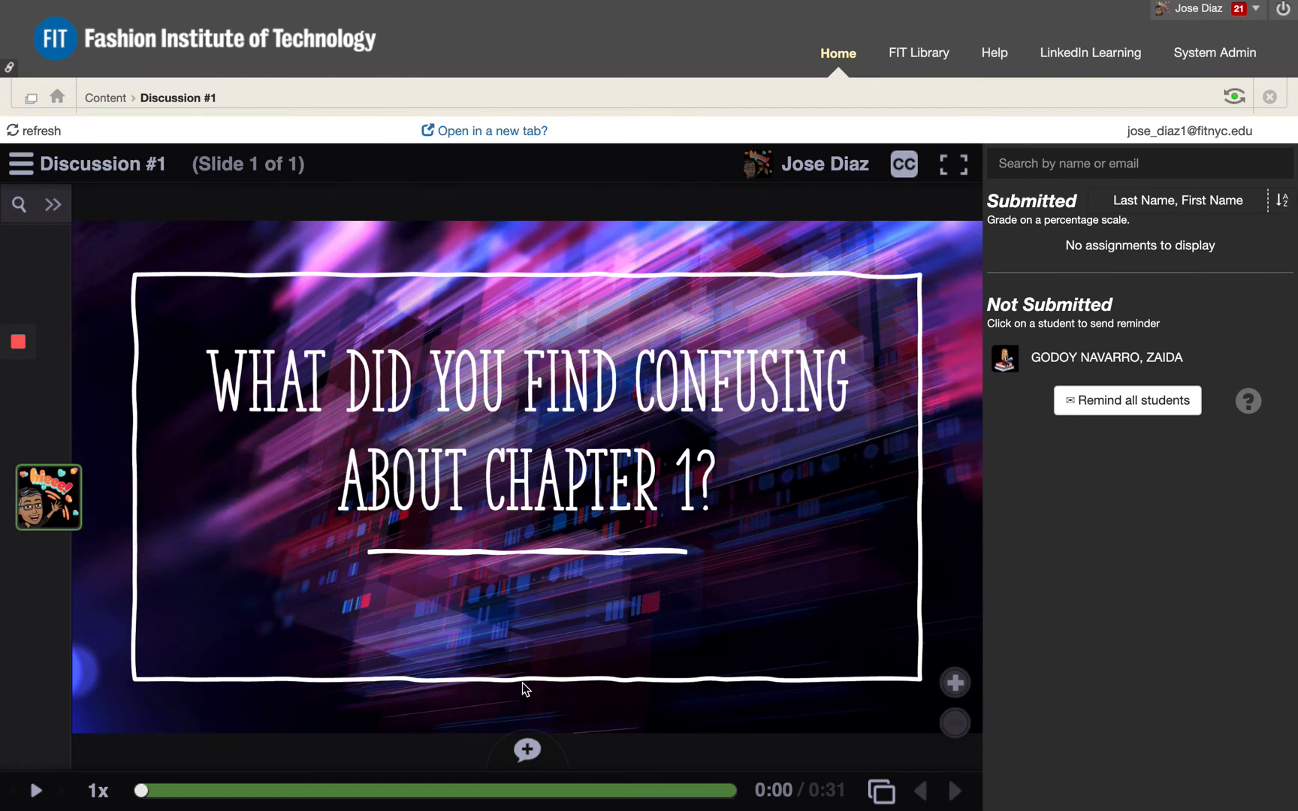
Record a second audio comment on the Discussion #1 slide with the microphone and save it
click(528, 751)
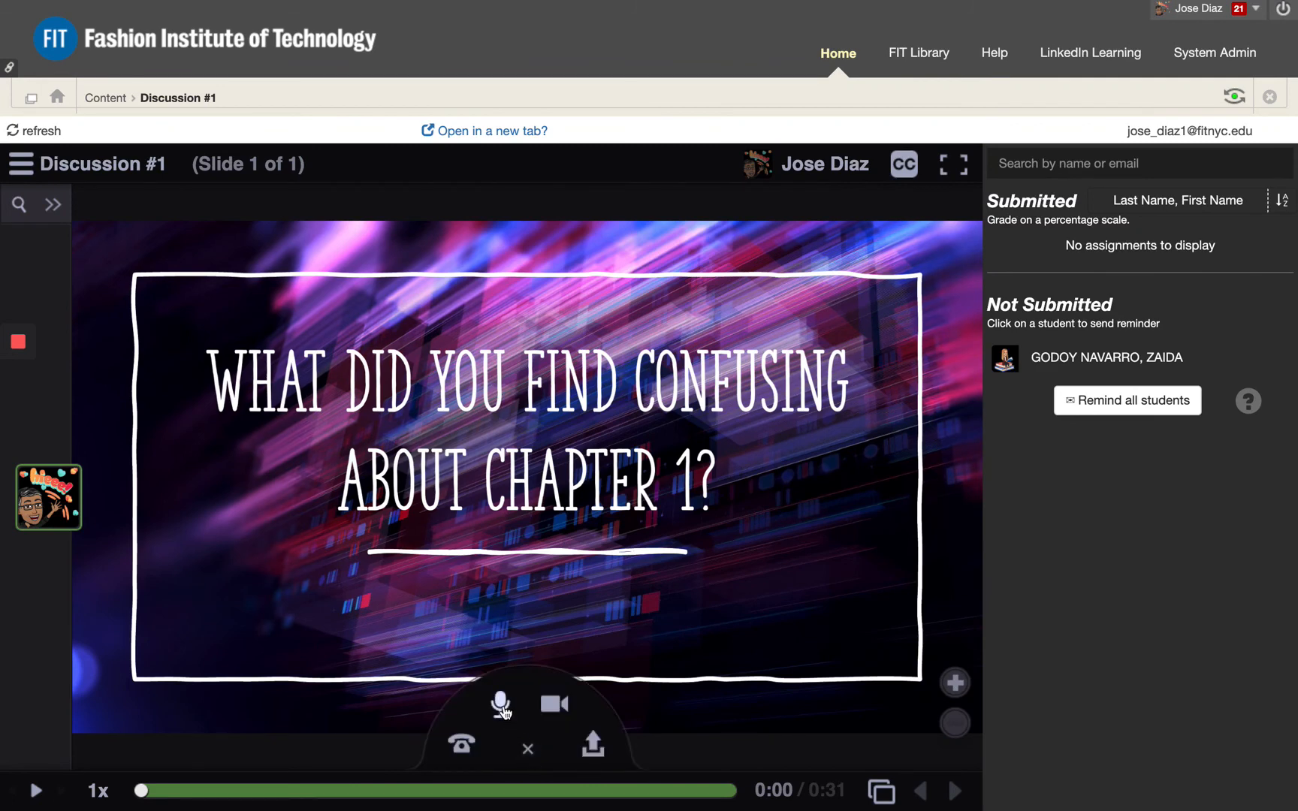
click(501, 706)
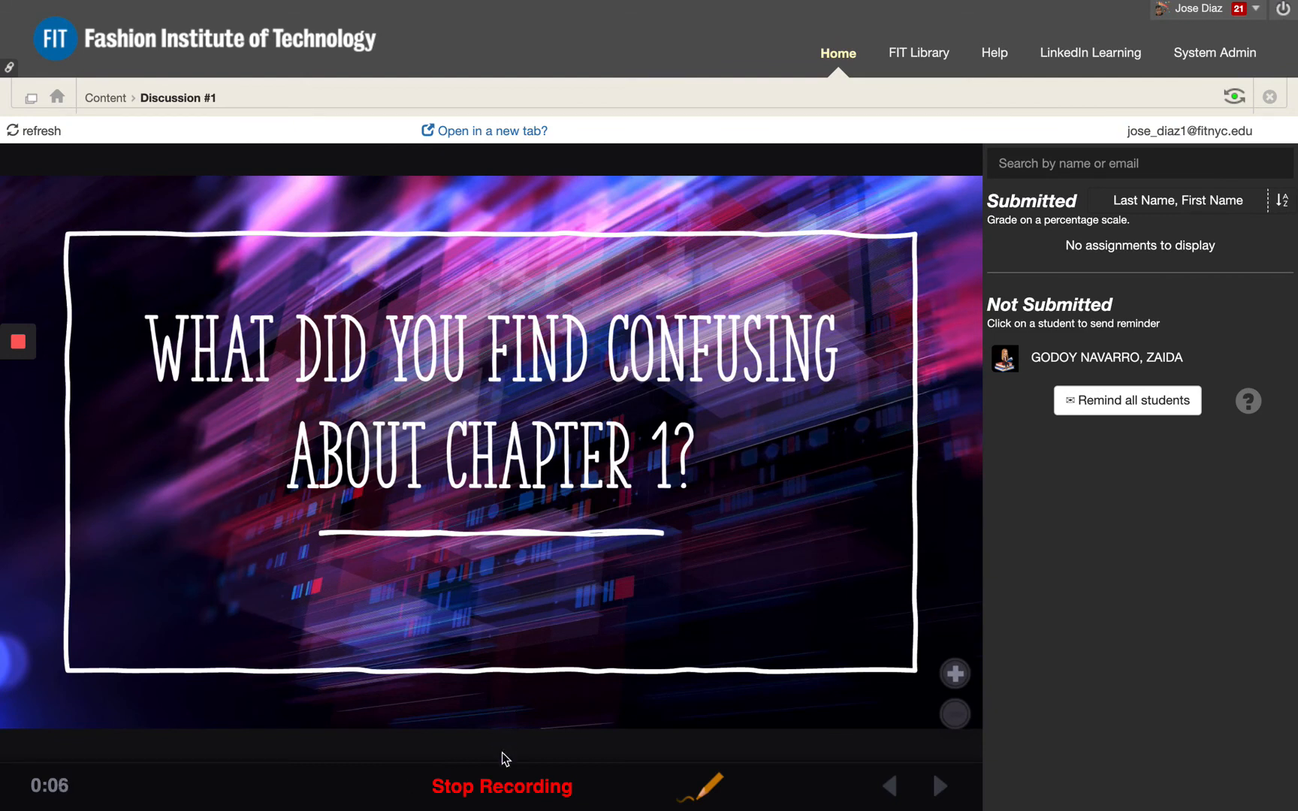
click(505, 786)
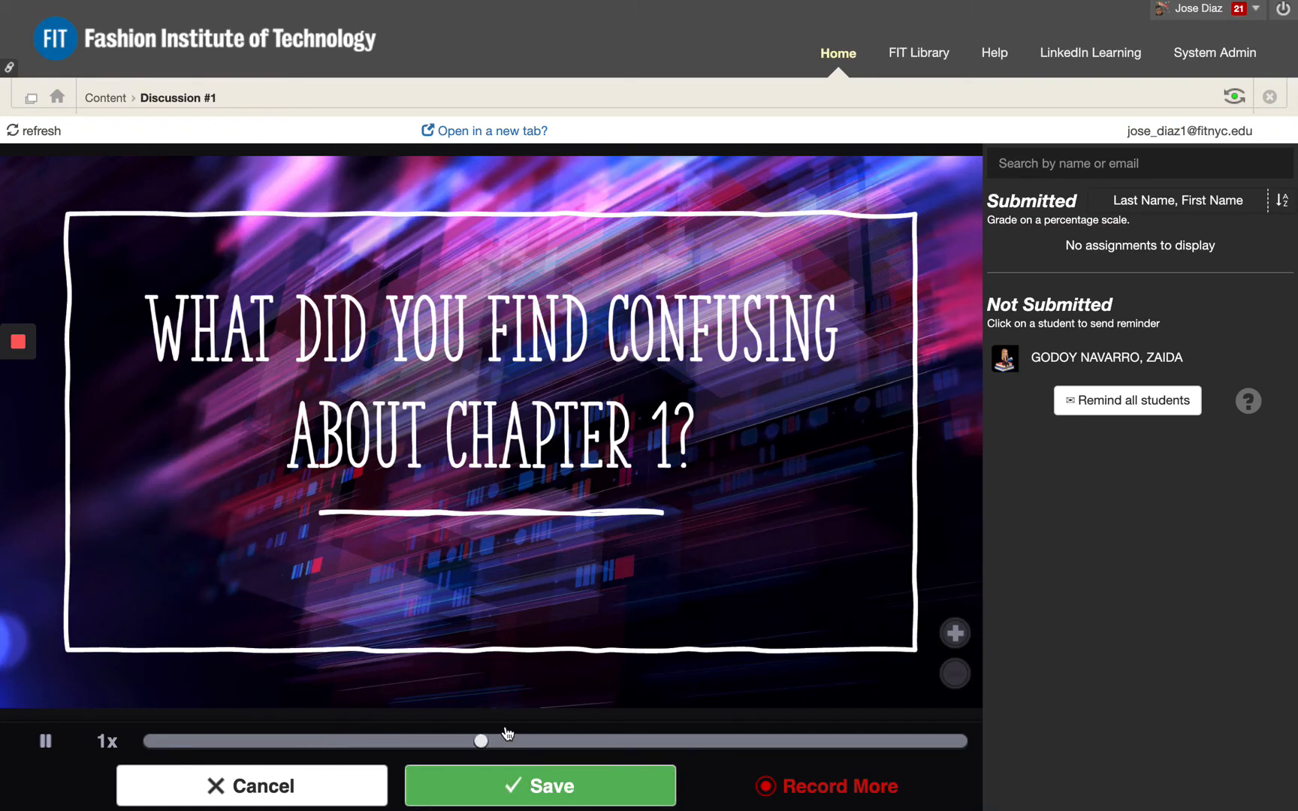
click(538, 787)
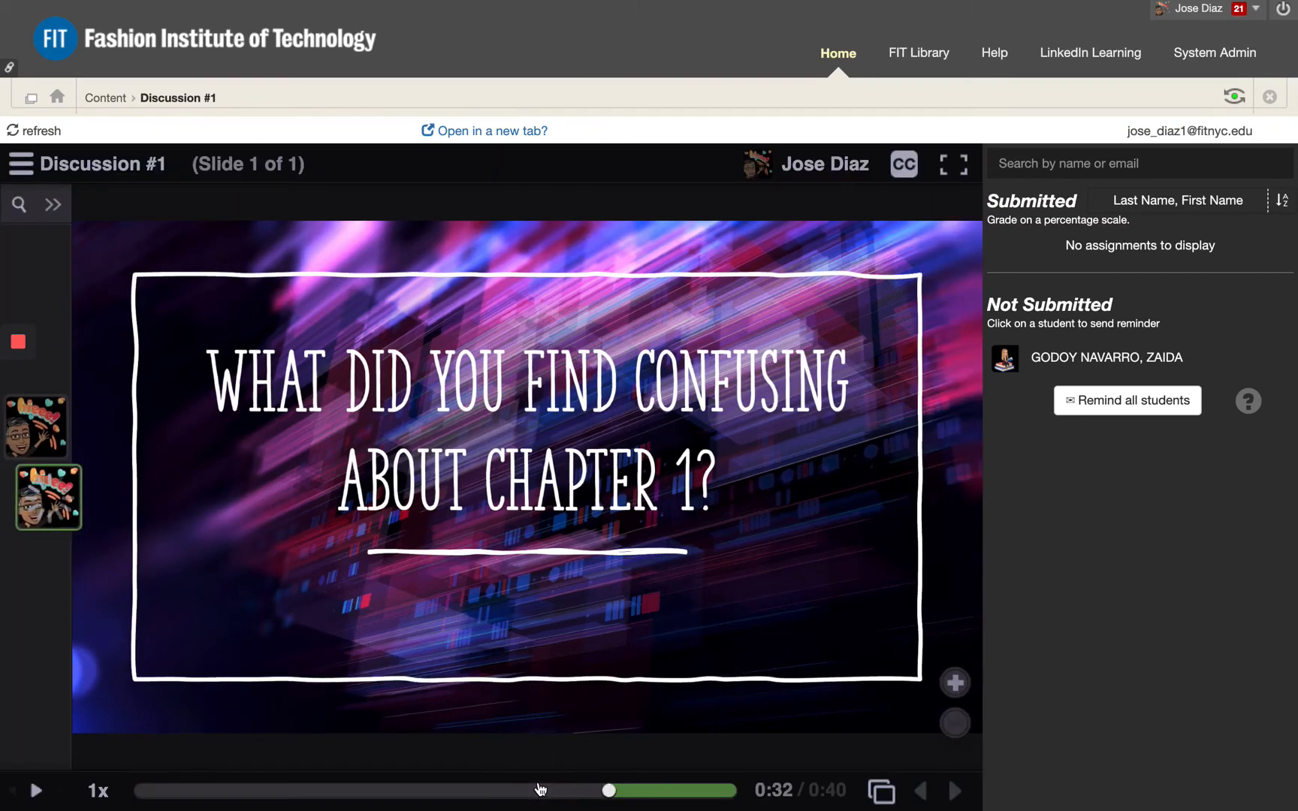
mouse_move(55, 533)
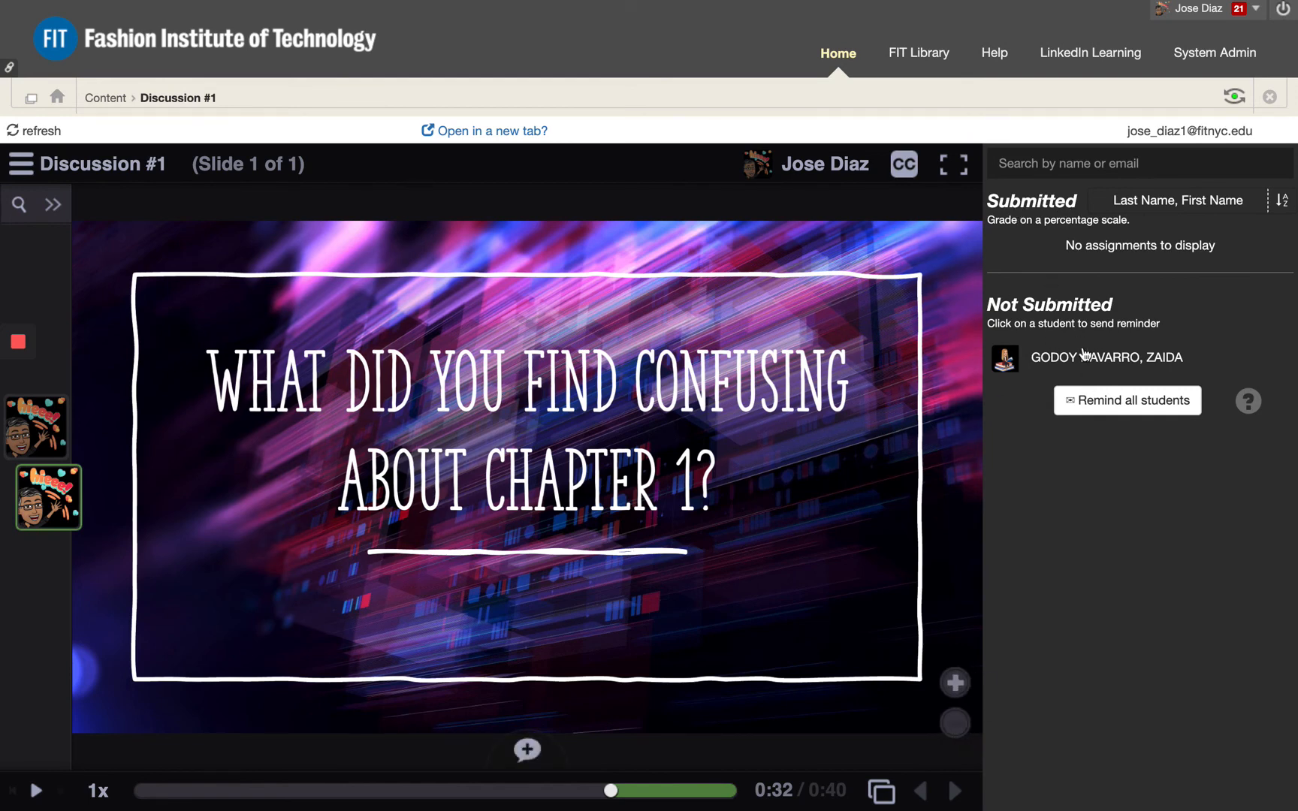
Draft a reminder email to the non-submitting student with the message "Don't forget to submit your response." and close it without sending
mouse_move(1148, 362)
click(1263, 363)
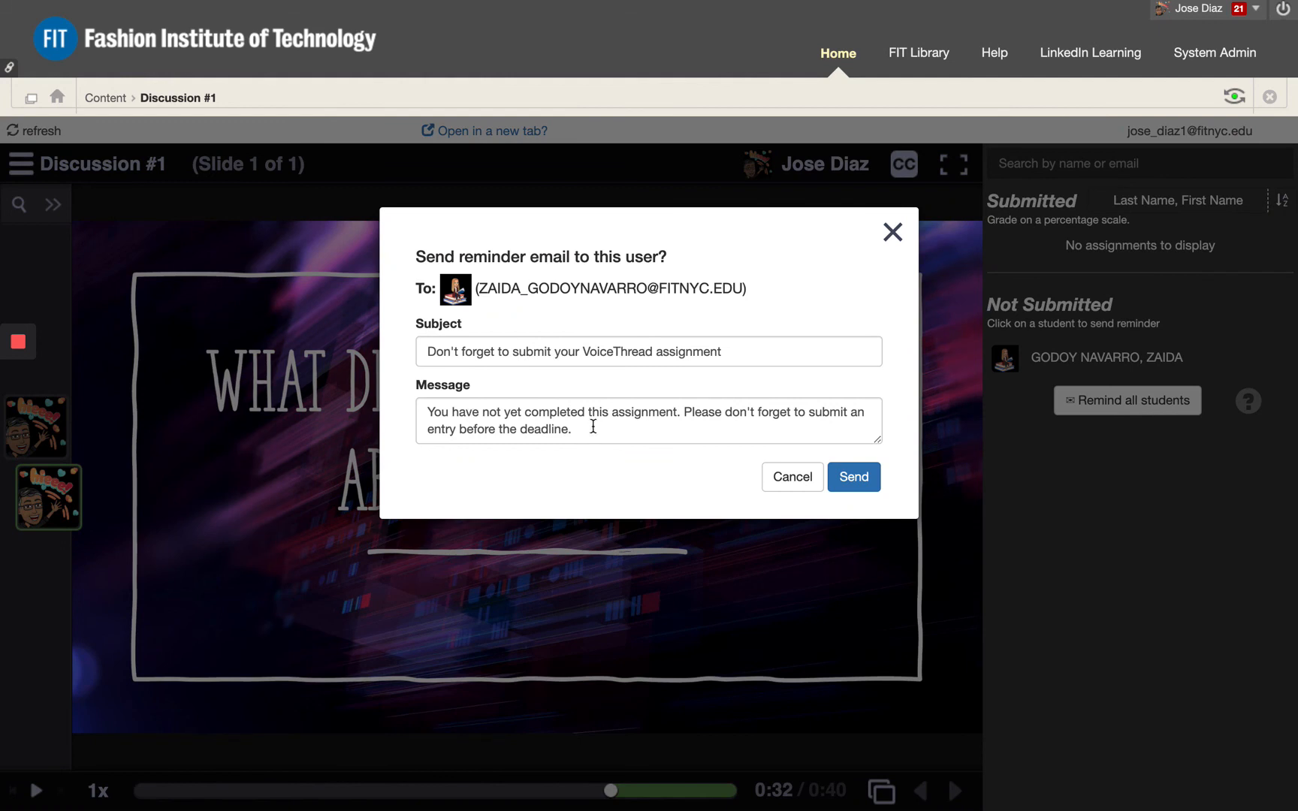
drag(593, 428, 425, 414)
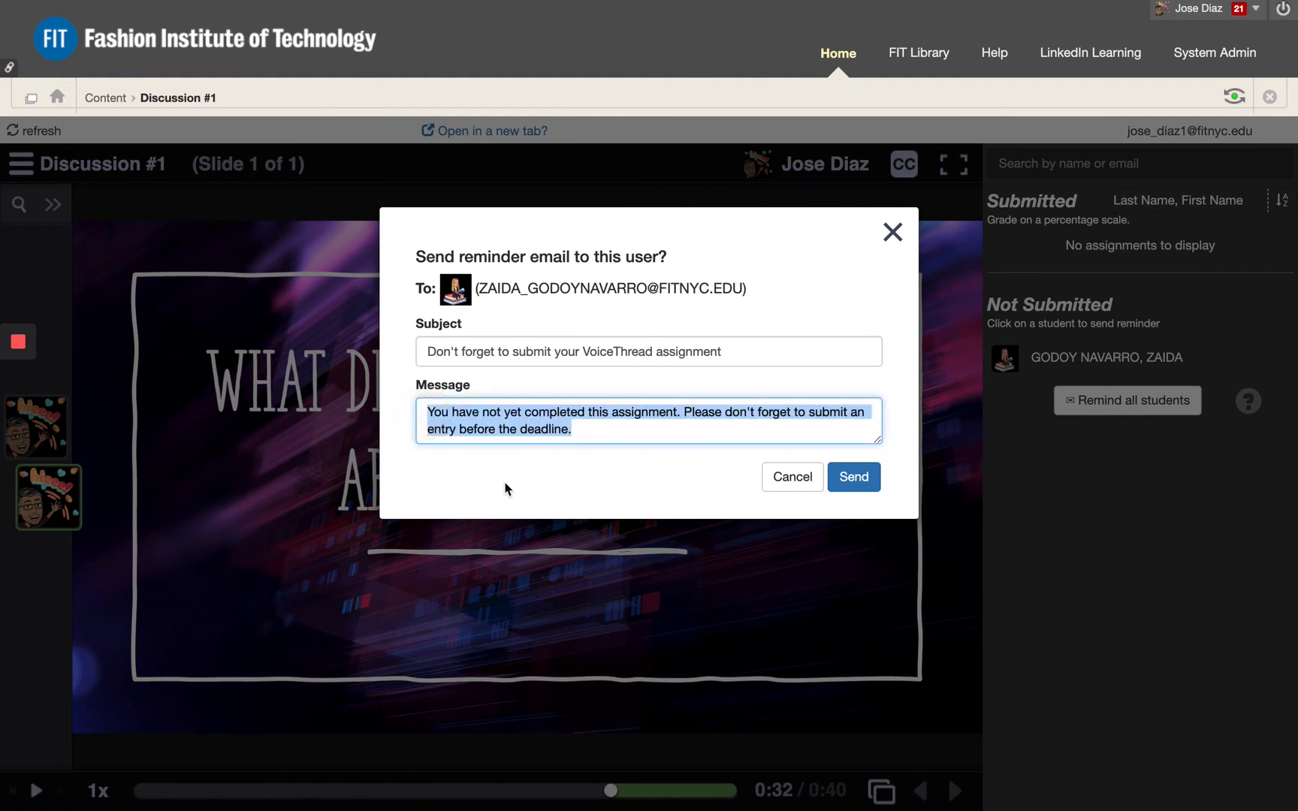
text(Don')
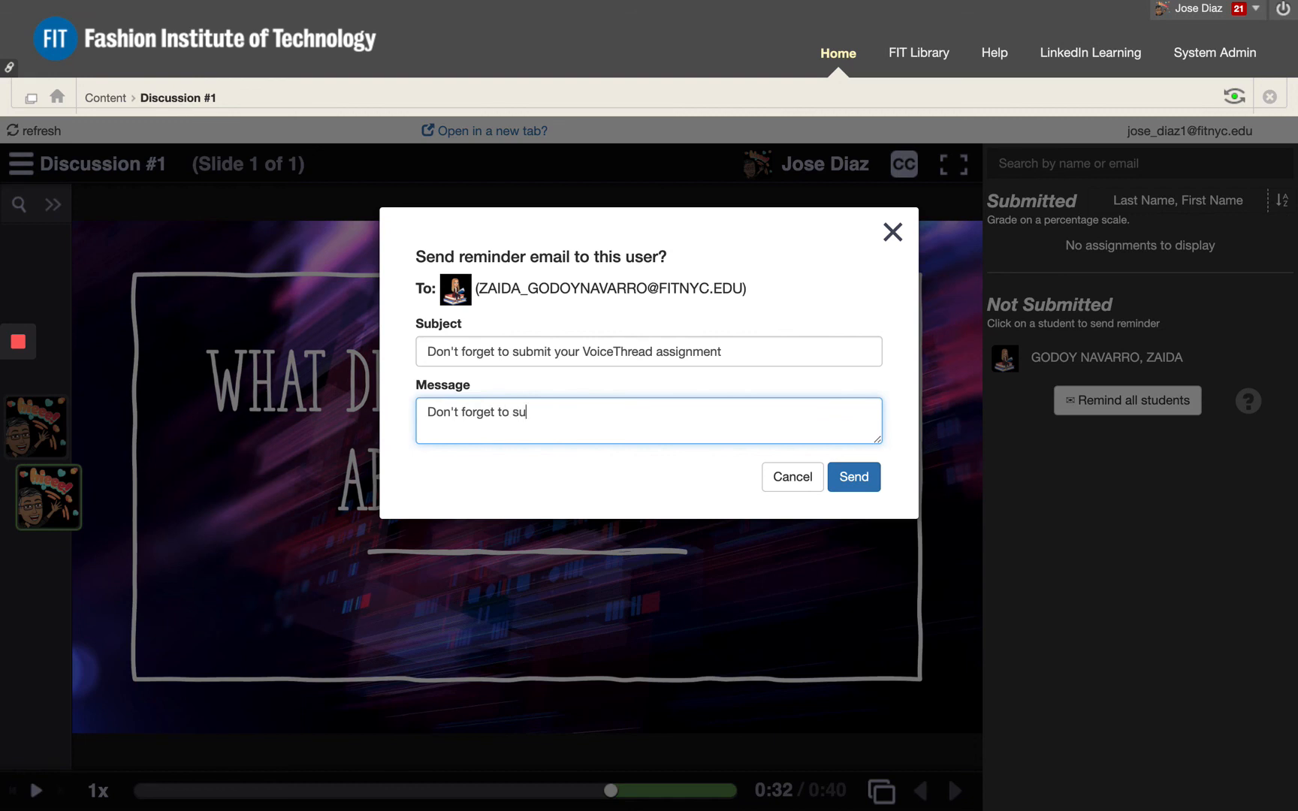
text(t forget to record your respons)
text(se.)
drag(552, 407, 513, 410)
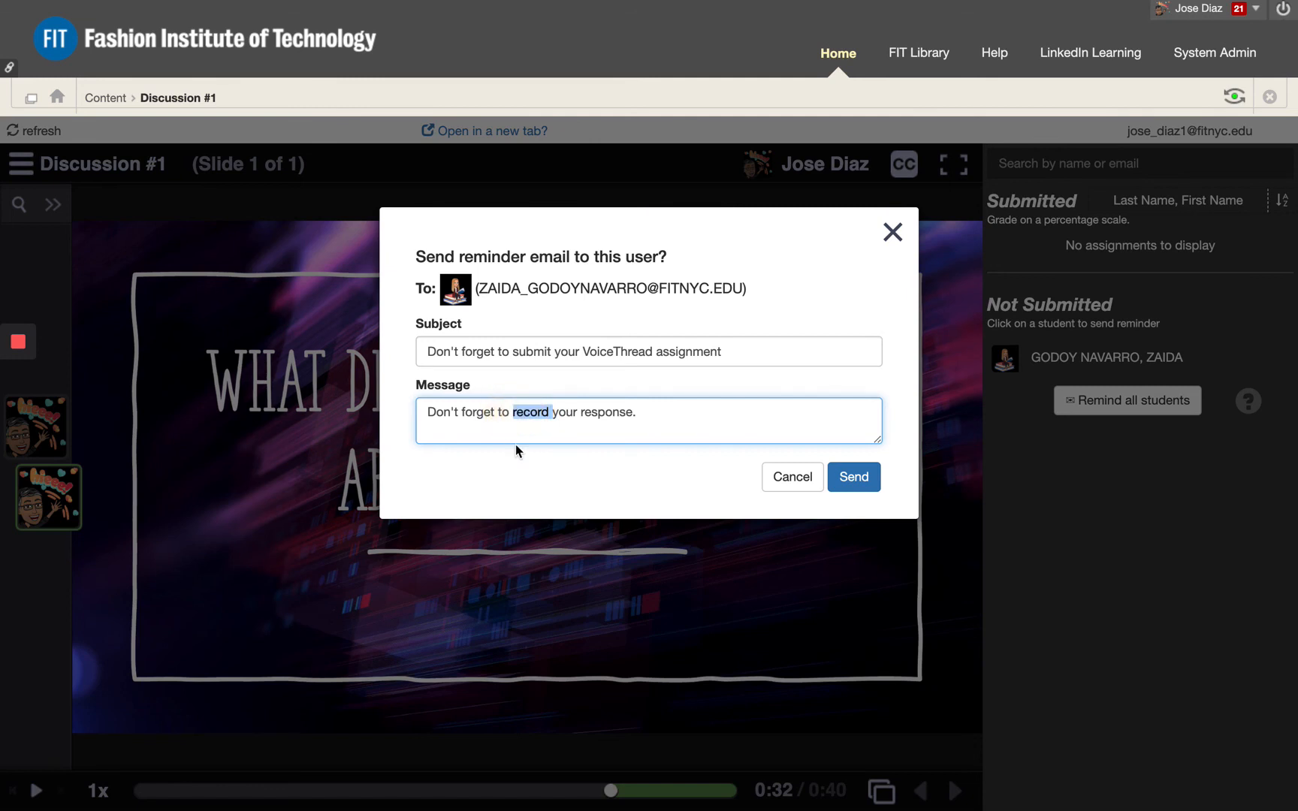
text(submit)
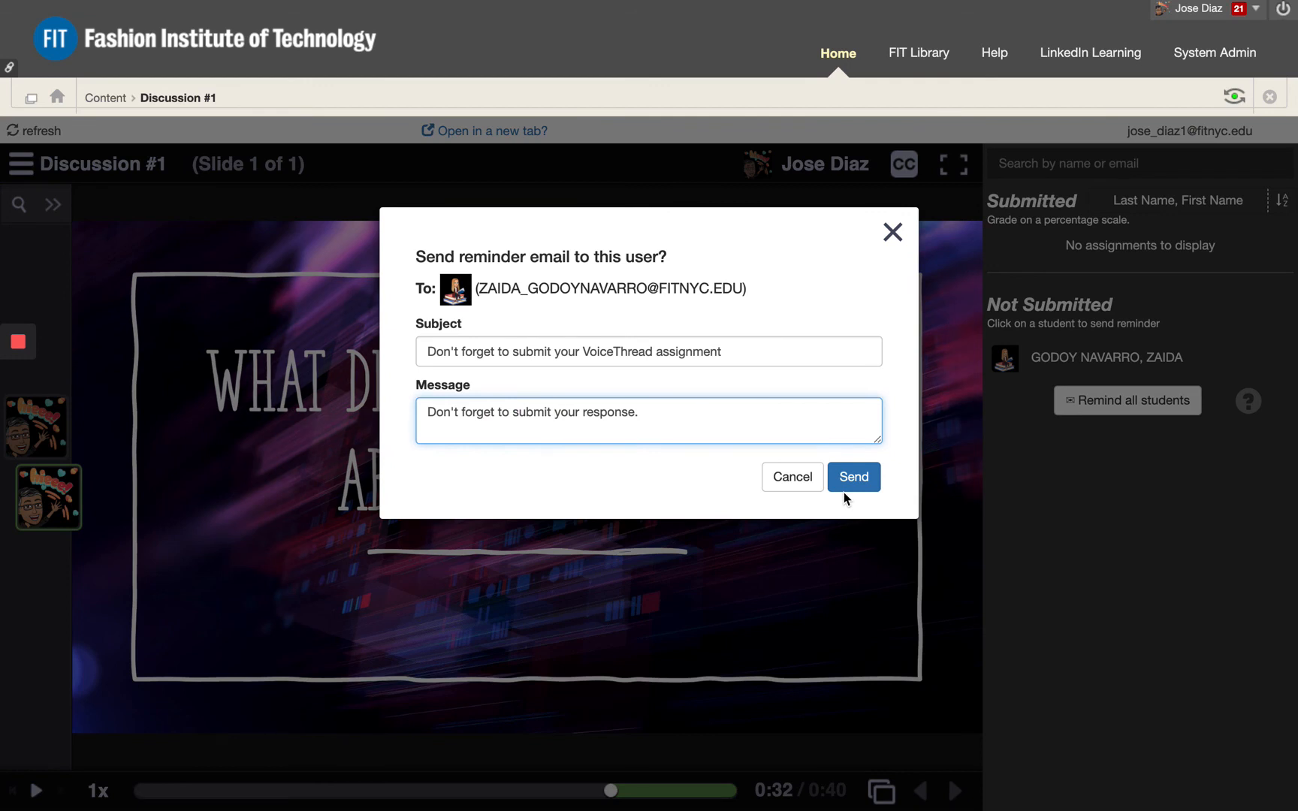
click(894, 233)
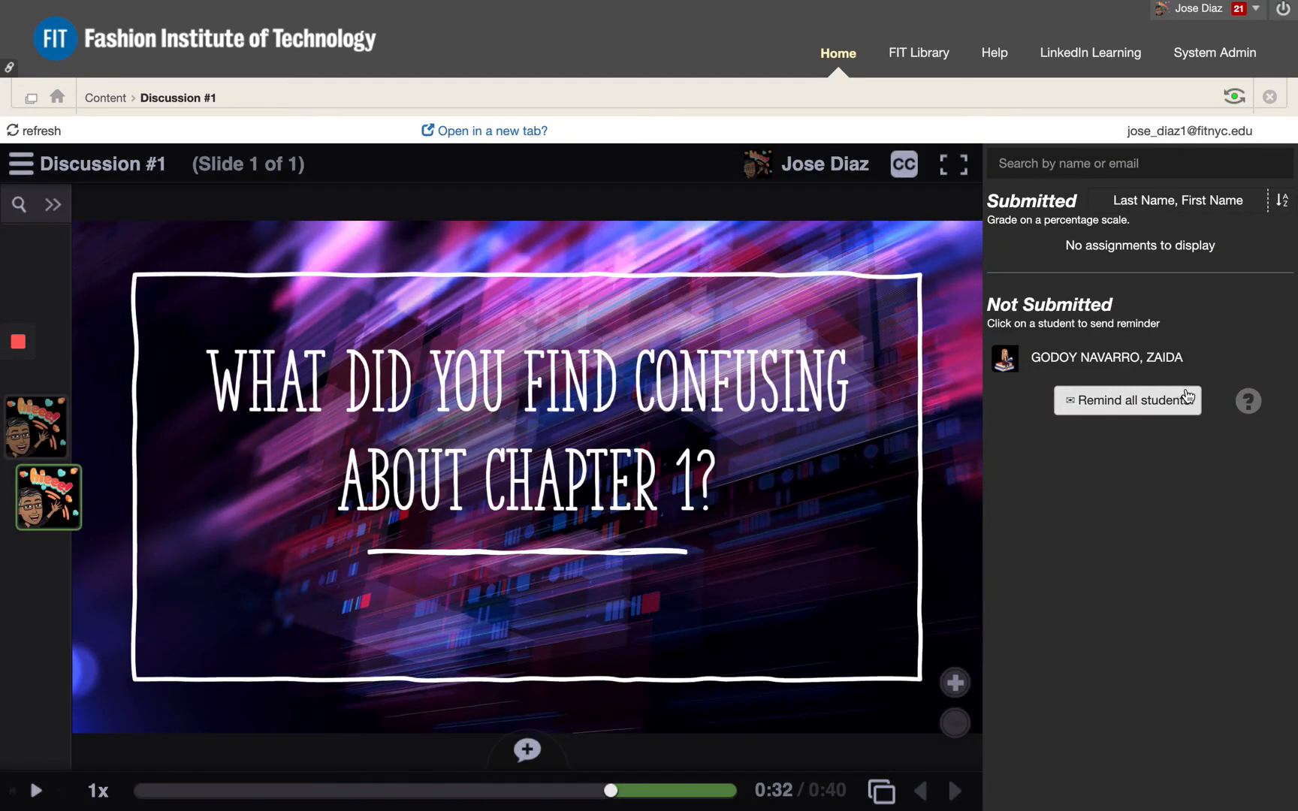
mouse_move(1111, 359)
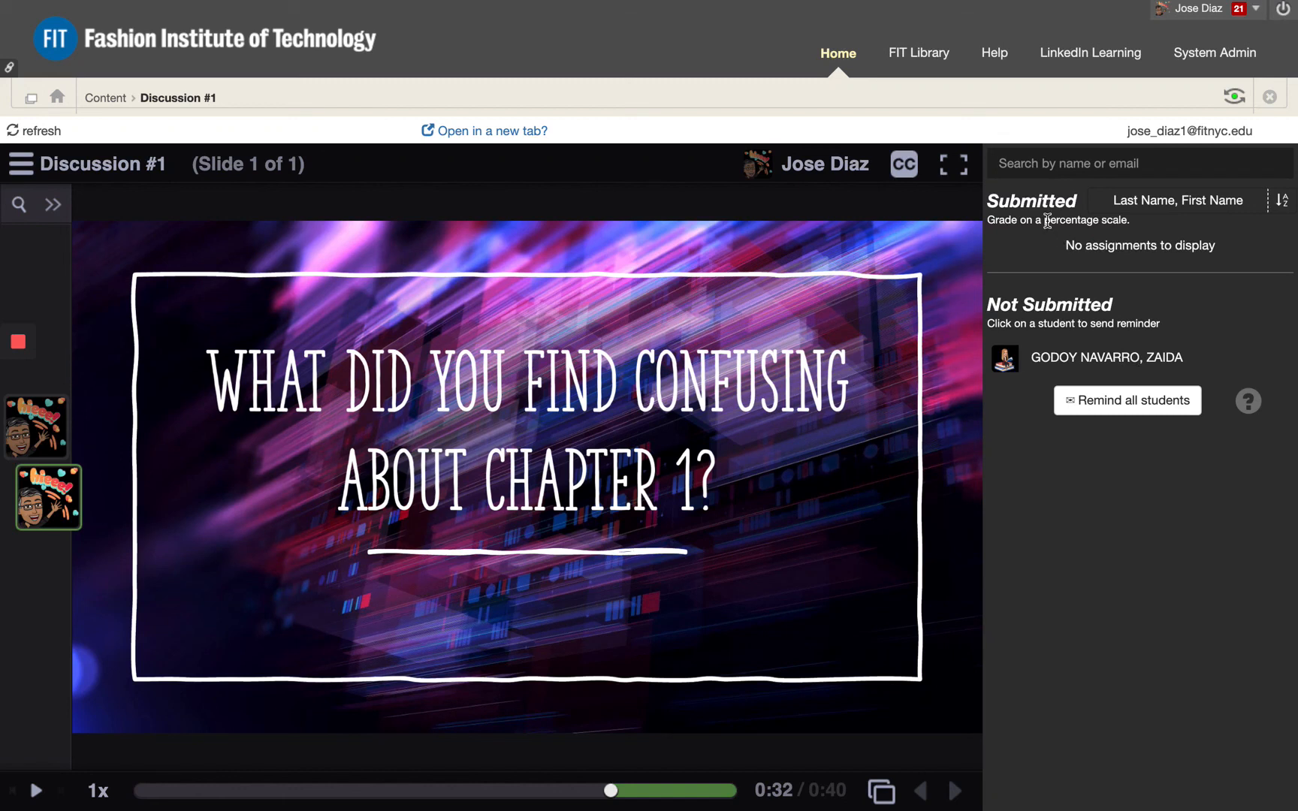
mouse_move(1025, 372)
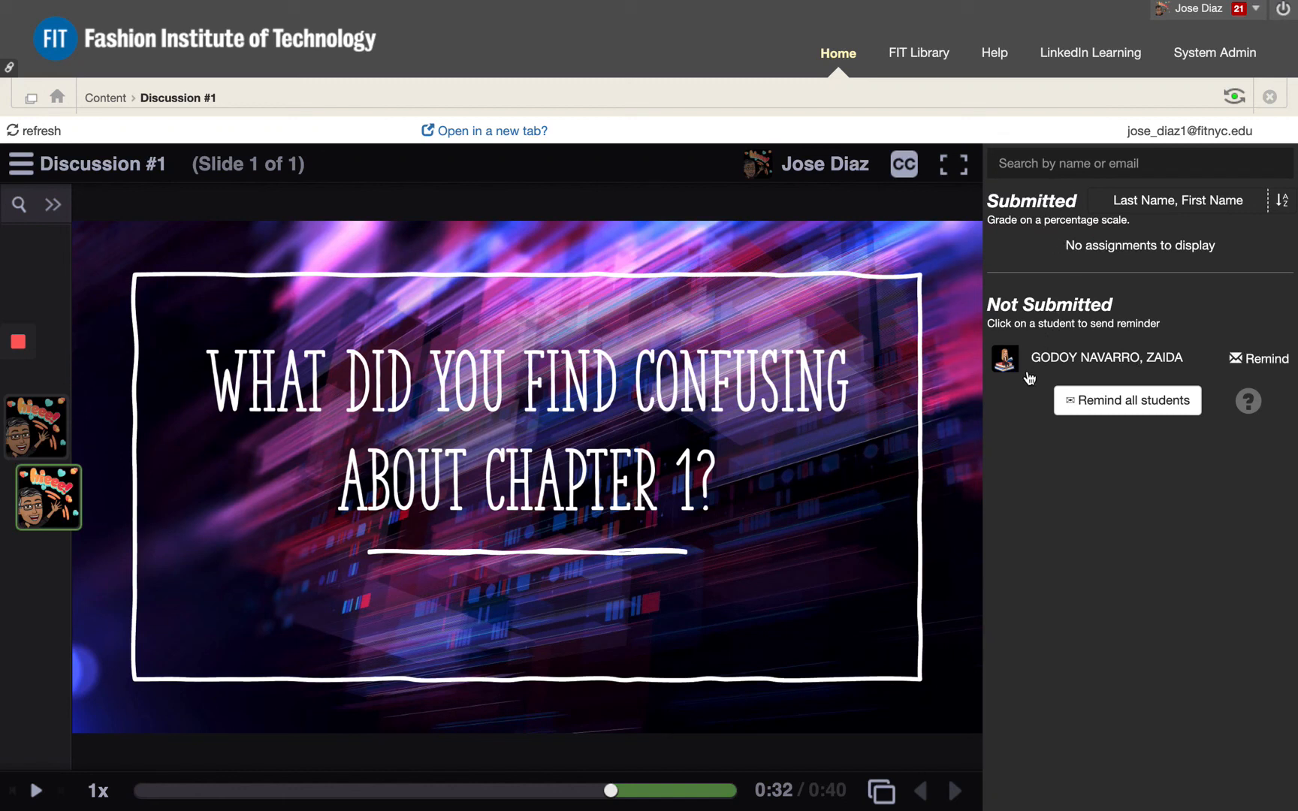